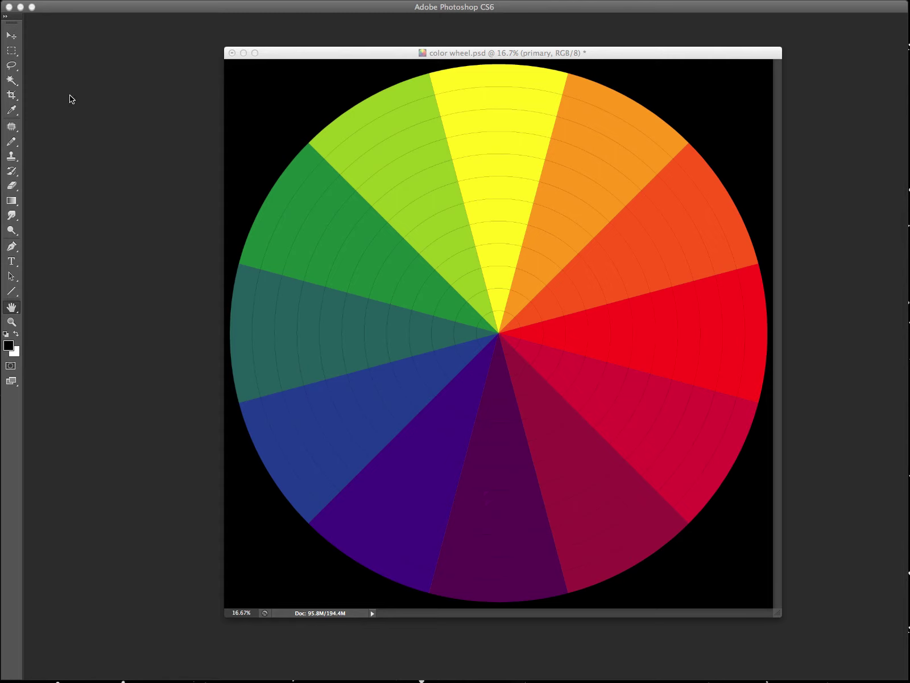
Step: Bring the toolbox, options bar and panels back around the color wheel.psd window
key("Tab")
Step: Show the colour wheel in full-screen mode and zoom it out
left_click_drag(282, 58, 270, 48)
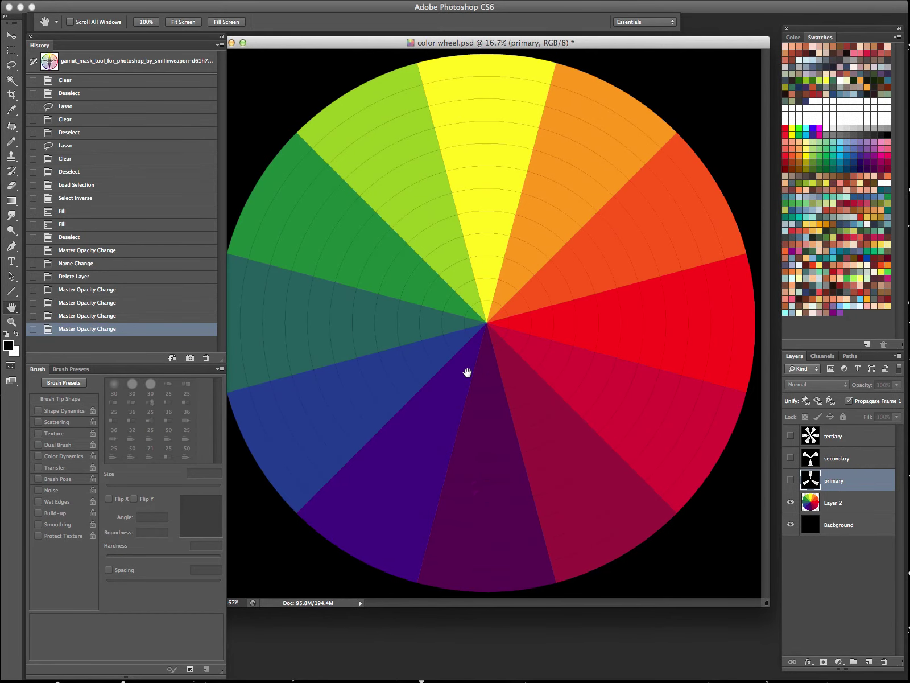
key("f")
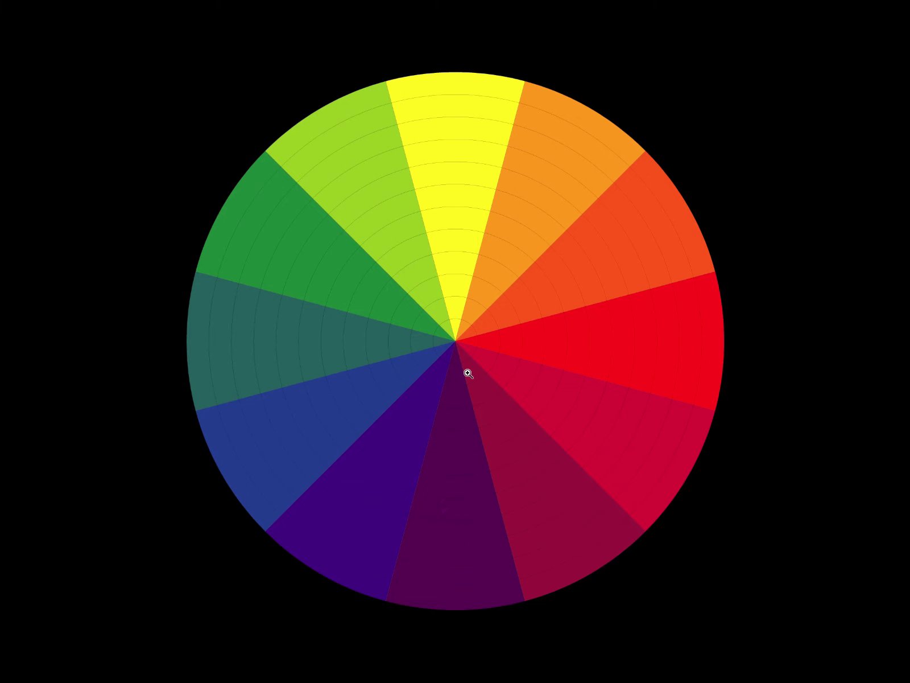
key("ctrl+minus")
key("Tab")
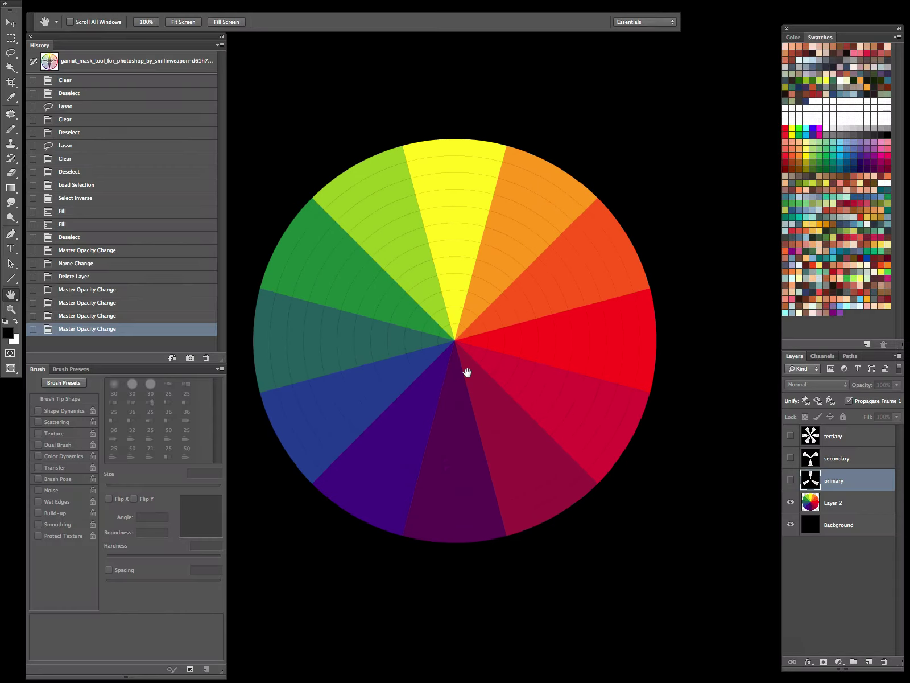
Step: Preview the primary, secondary and tertiary wedge masks one after another
left_click(790, 479)
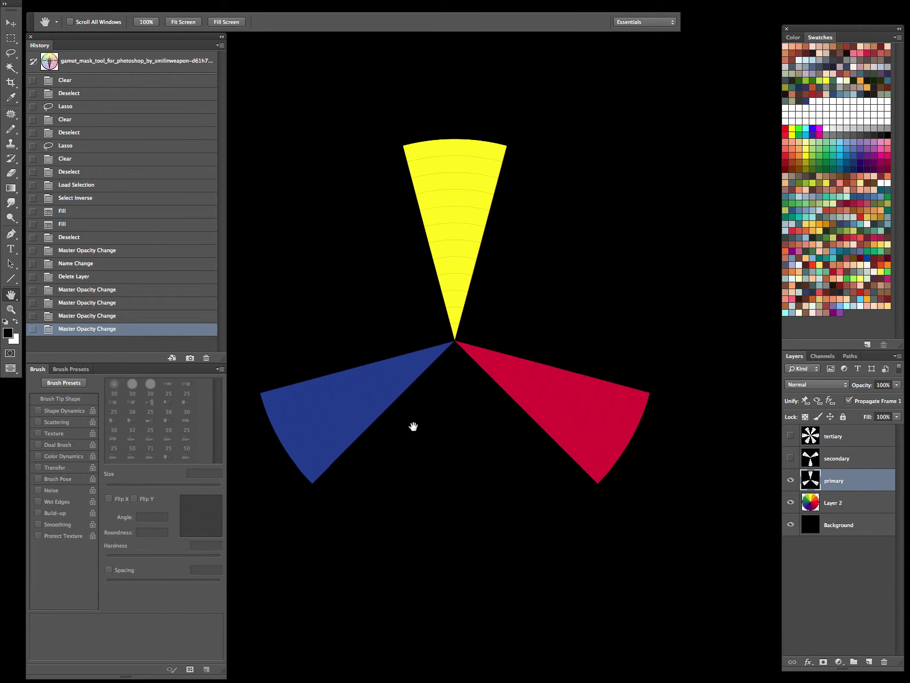
left_click(791, 480)
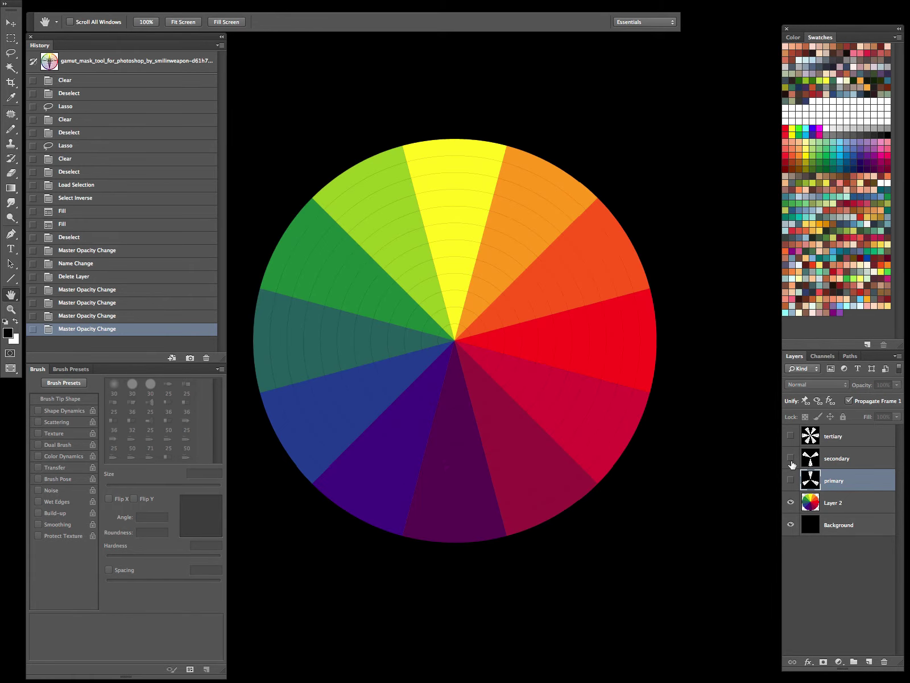
left_click(791, 458)
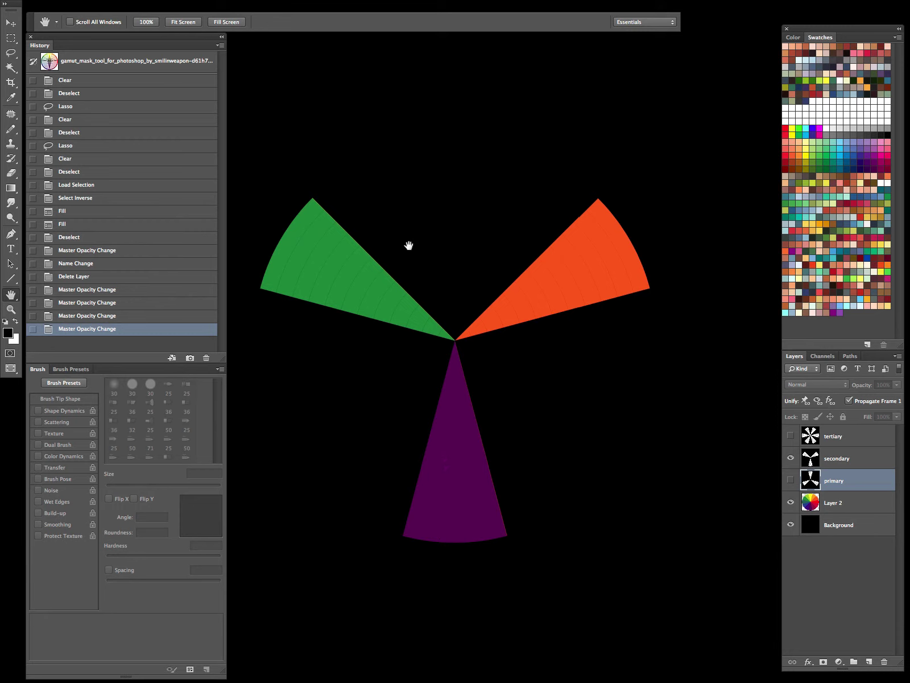
left_click(791, 458)
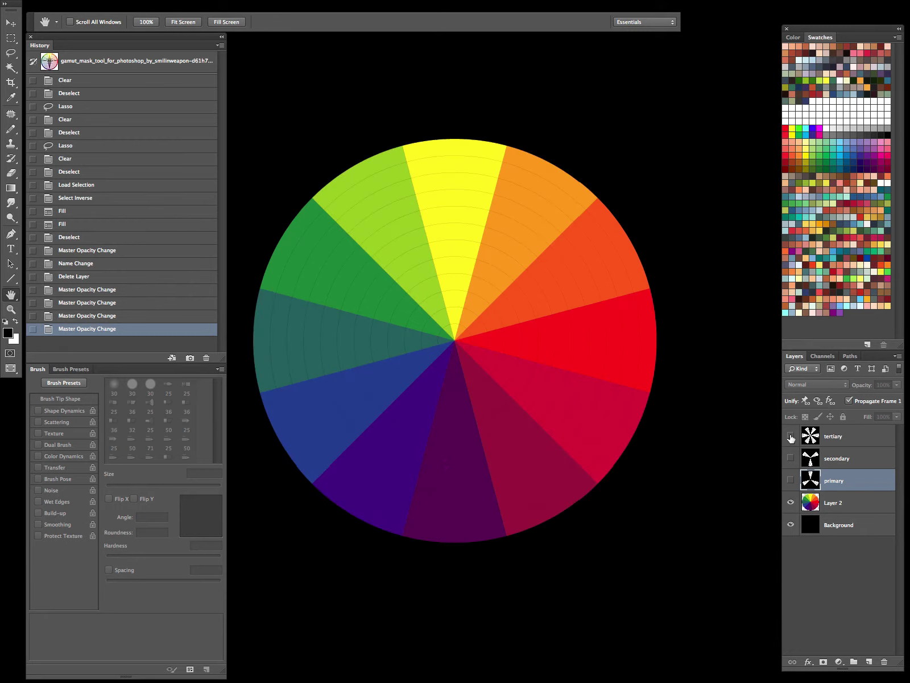
left_click(791, 436)
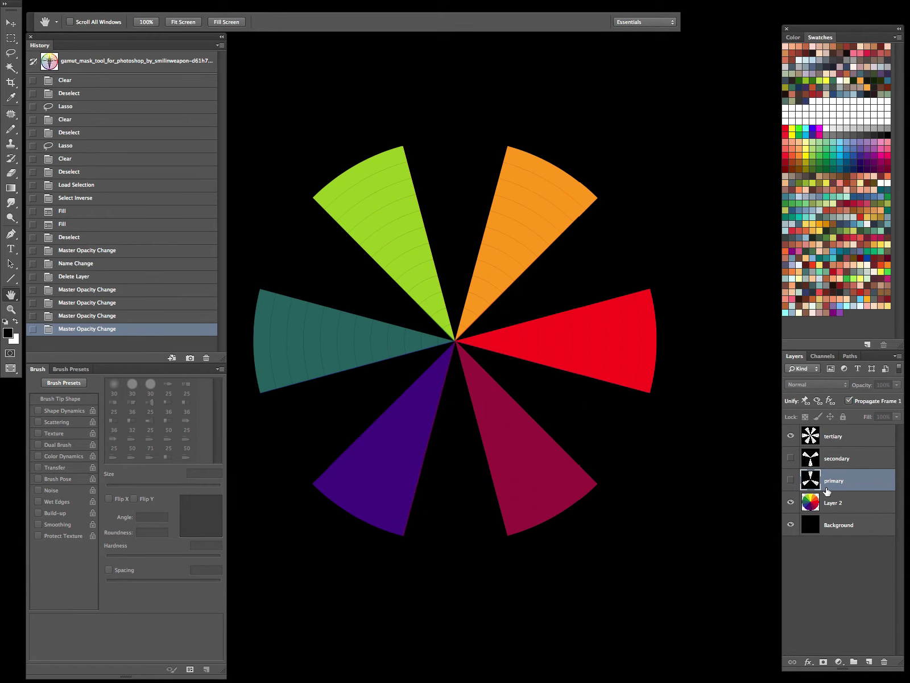
left_click(837, 444)
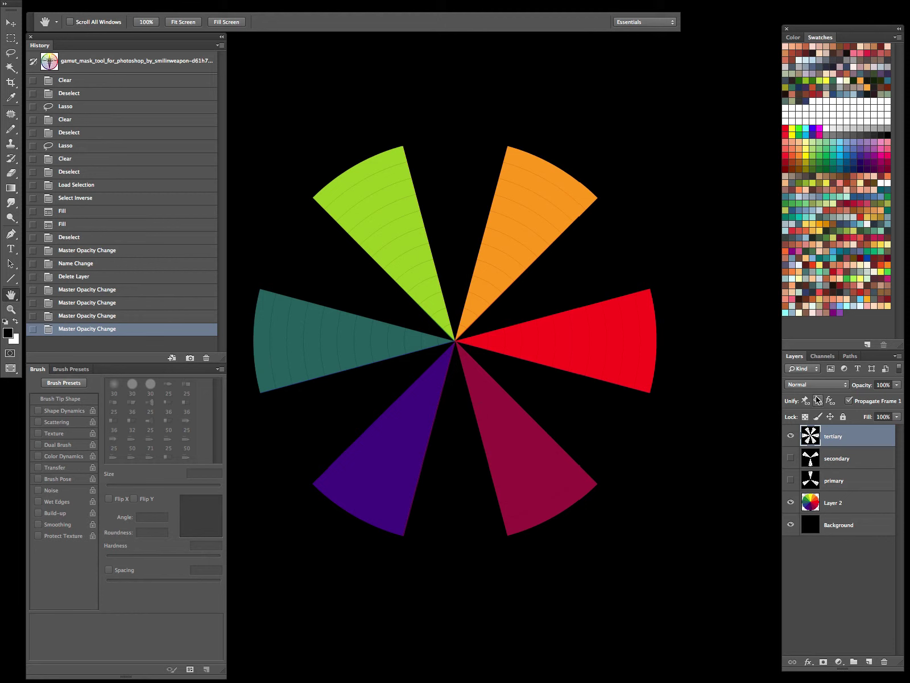
Step: Hide the tertiary mask and make Layer 2 active to show the full wheel
left_click(790, 453)
left_click(790, 436)
left_click(832, 506)
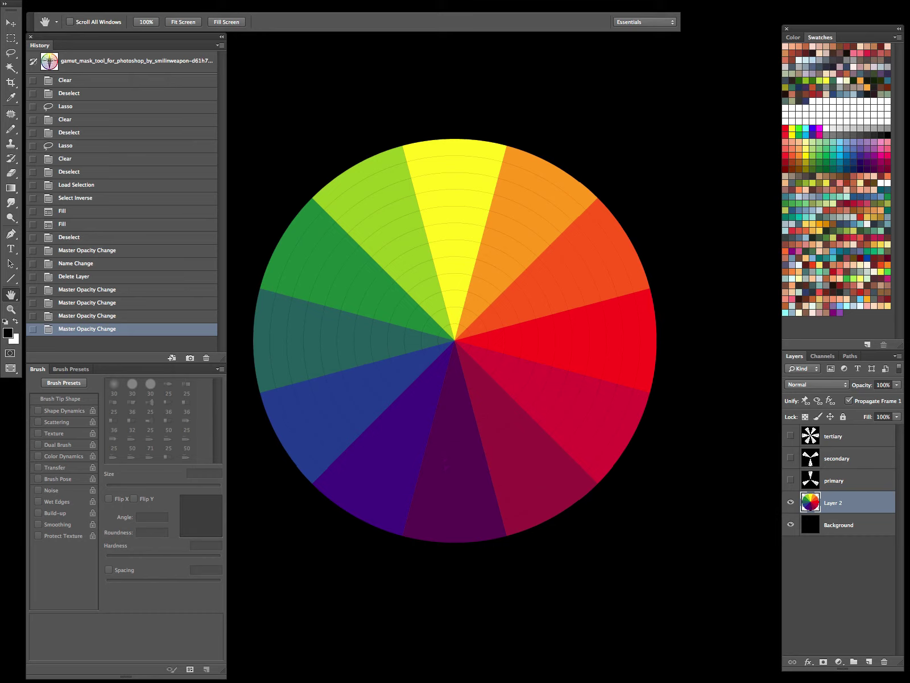
key("Tab")
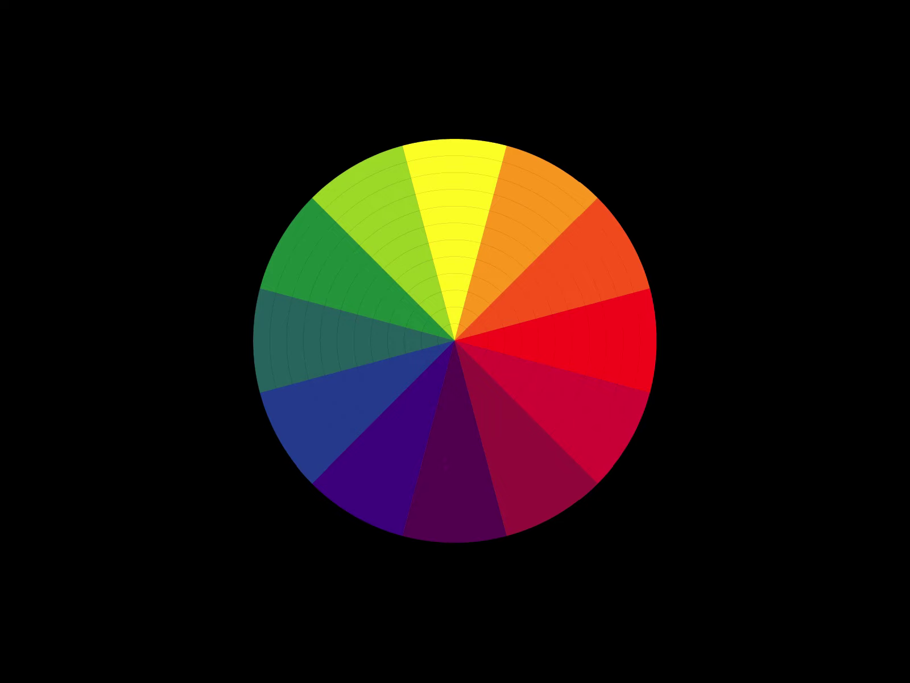
key("Tab")
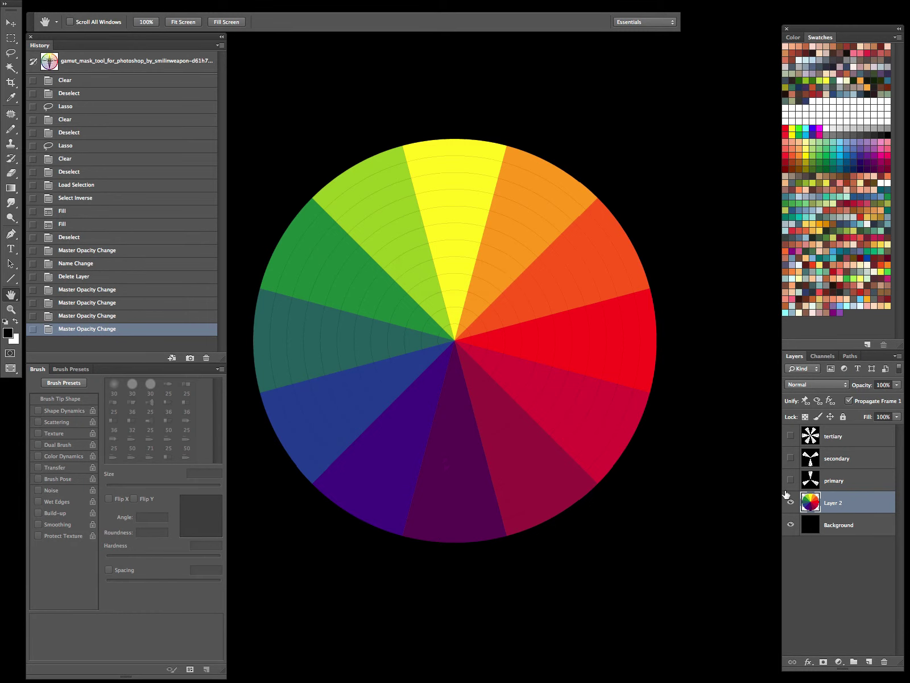
Step: On a new Layer 3, black out everything except the yellow, orange and red wedges
key("ctrl+shift+n")
key("Return")
key("l")
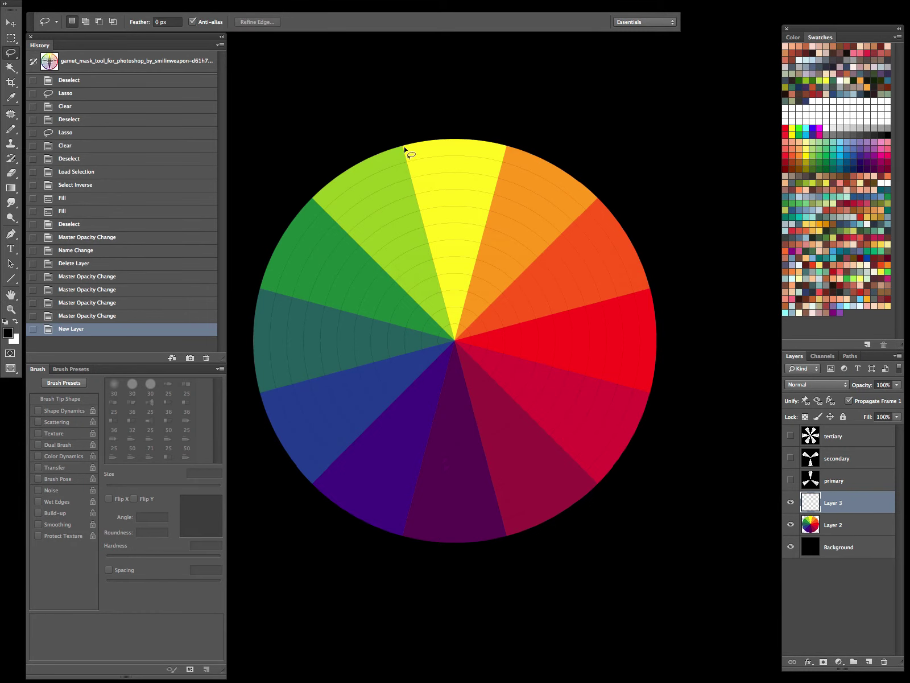
left_click_drag(403, 146, 455, 340)
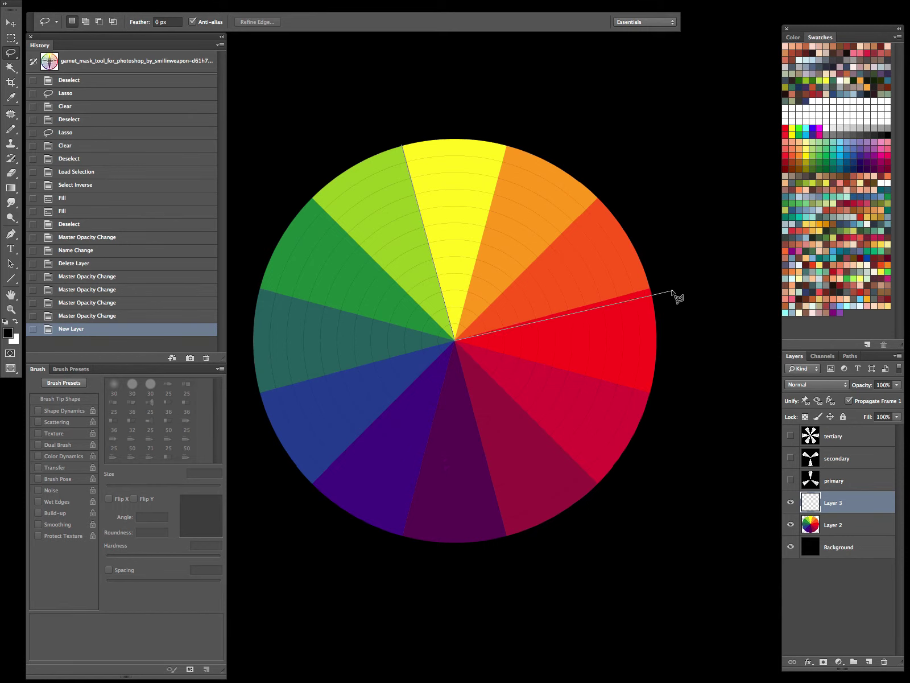
mouse_move(673, 292)
left_mouse_down()
mouse_move(591, 525)
mouse_move(414, 84)
left_mouse_up()
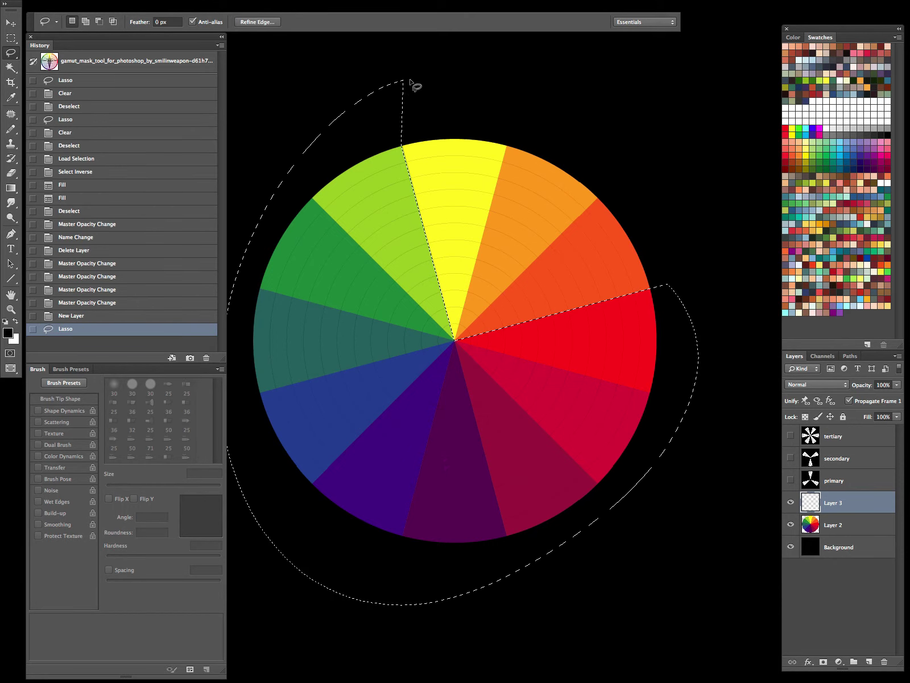
key("alt+BackSpace")
key("ctrl+d")
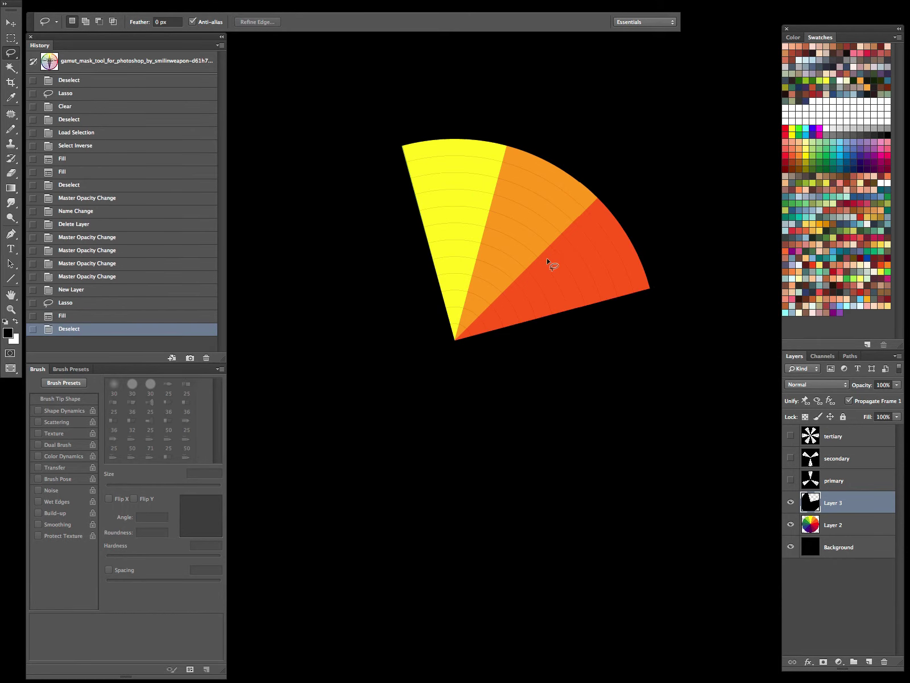
Step: Try rotating the mask, cancel it, and delete Layer 3
key("ctrl+t")
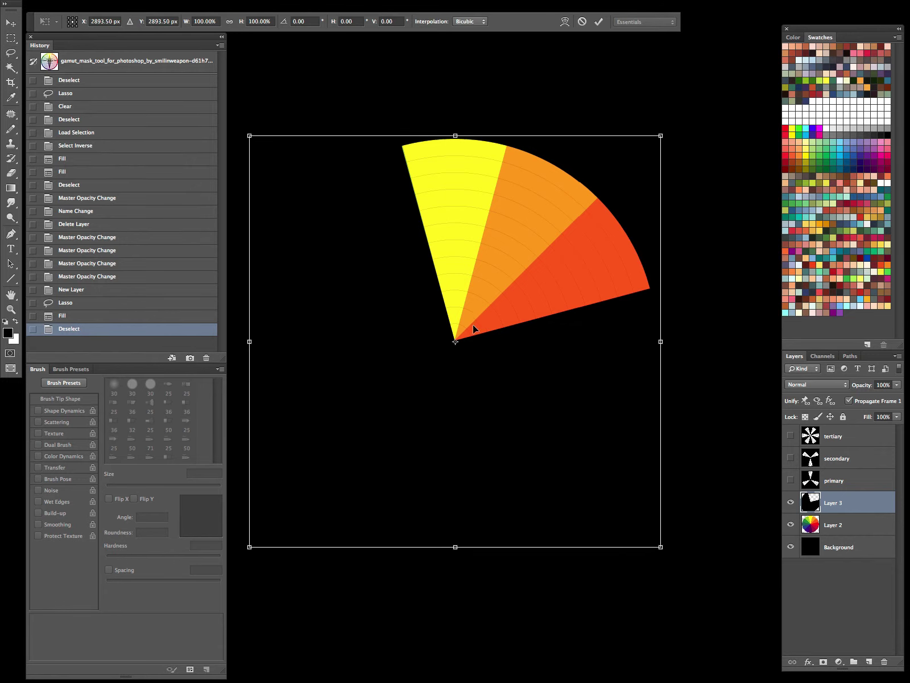
left_click_drag(678, 97, 48, 335)
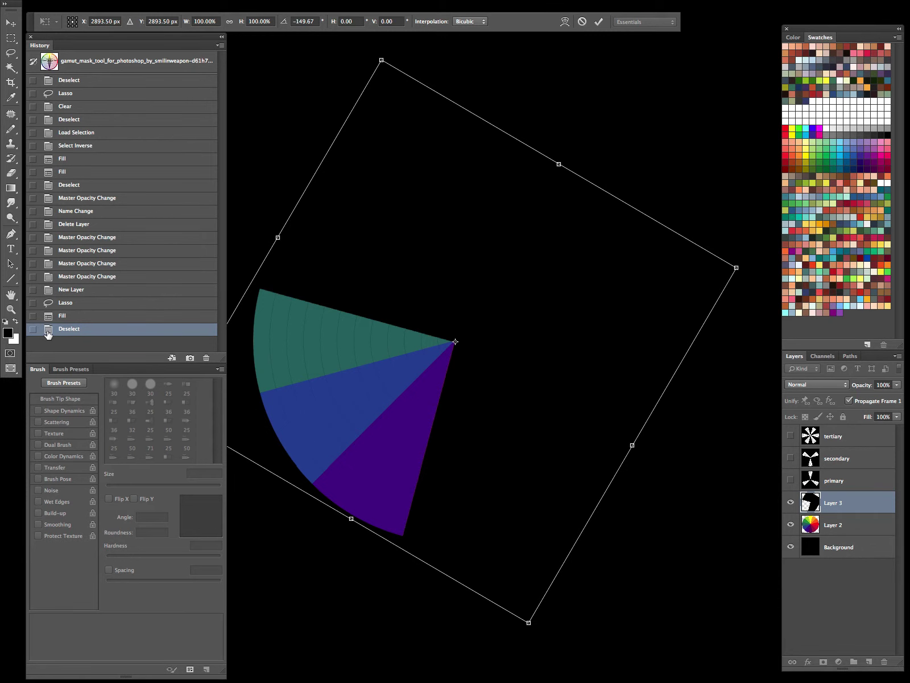
key("Escape")
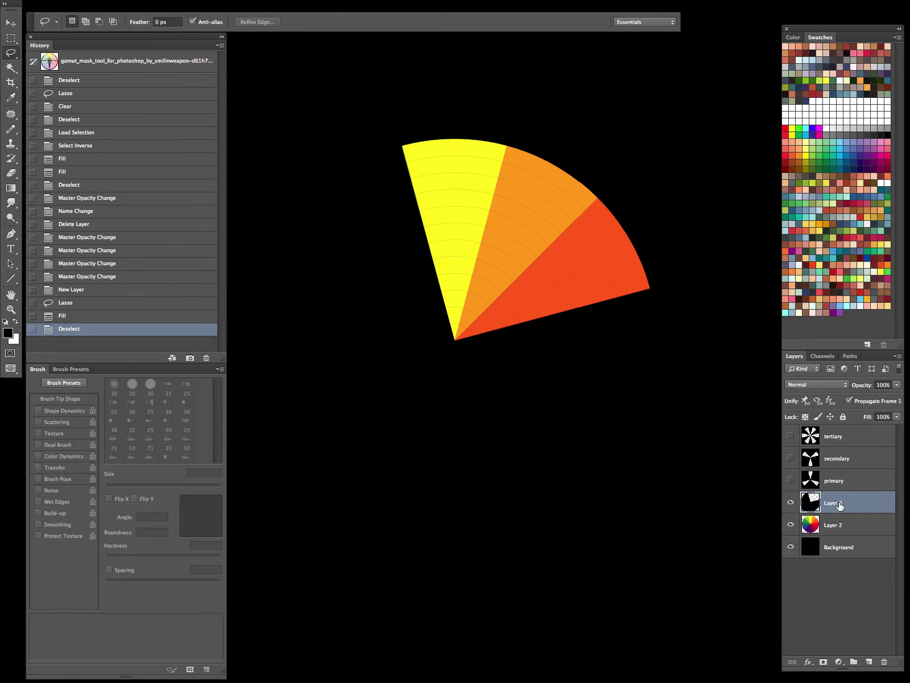
left_click_drag(837, 501, 881, 657)
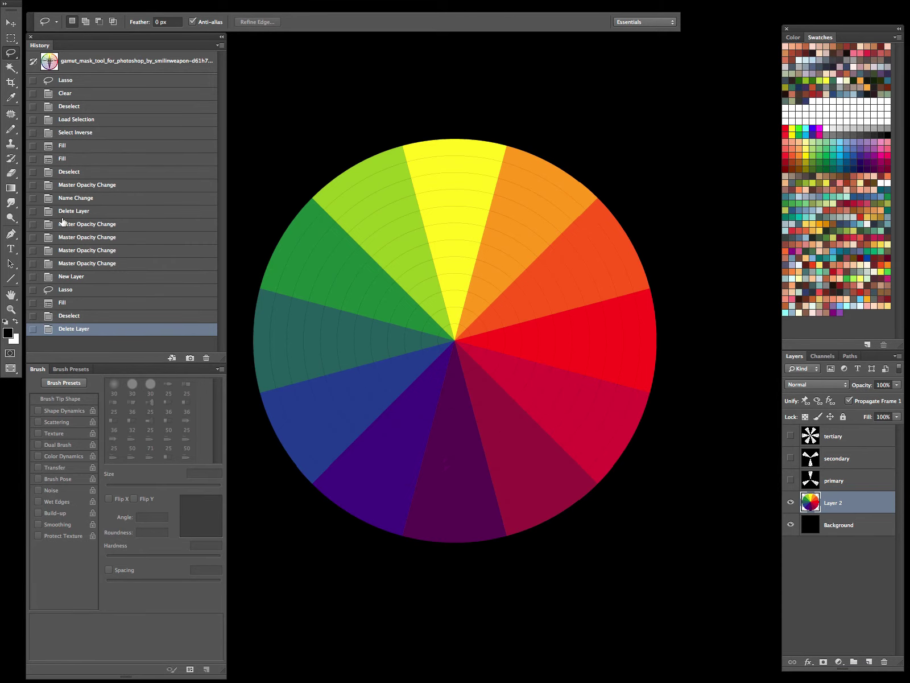
Step: Move the color wheel.psd window to the right of the comic covers, then activate hellboy4.jpg
key("Tab")
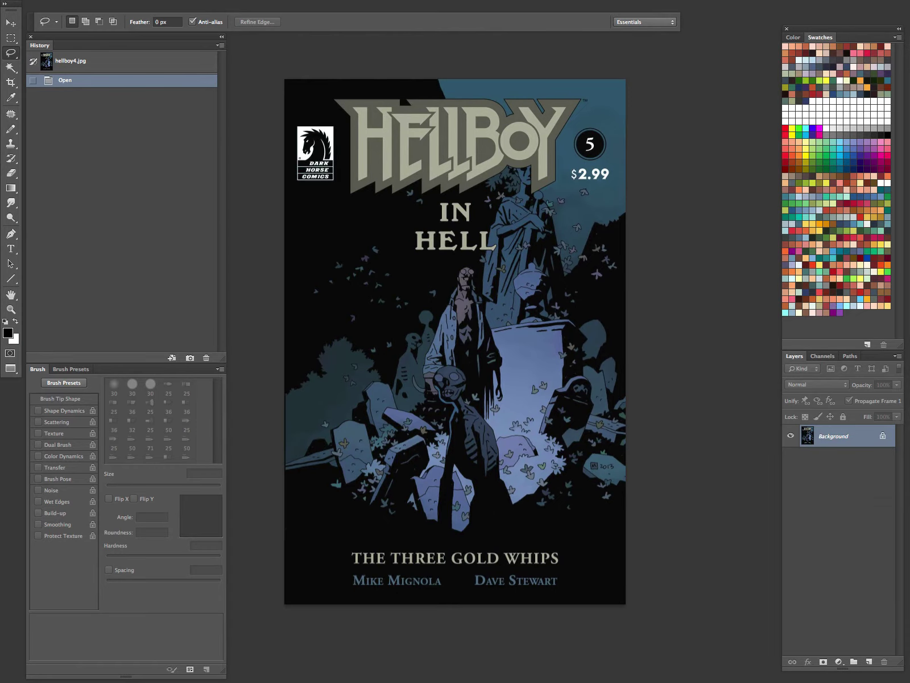
key("Tab")
key("f")
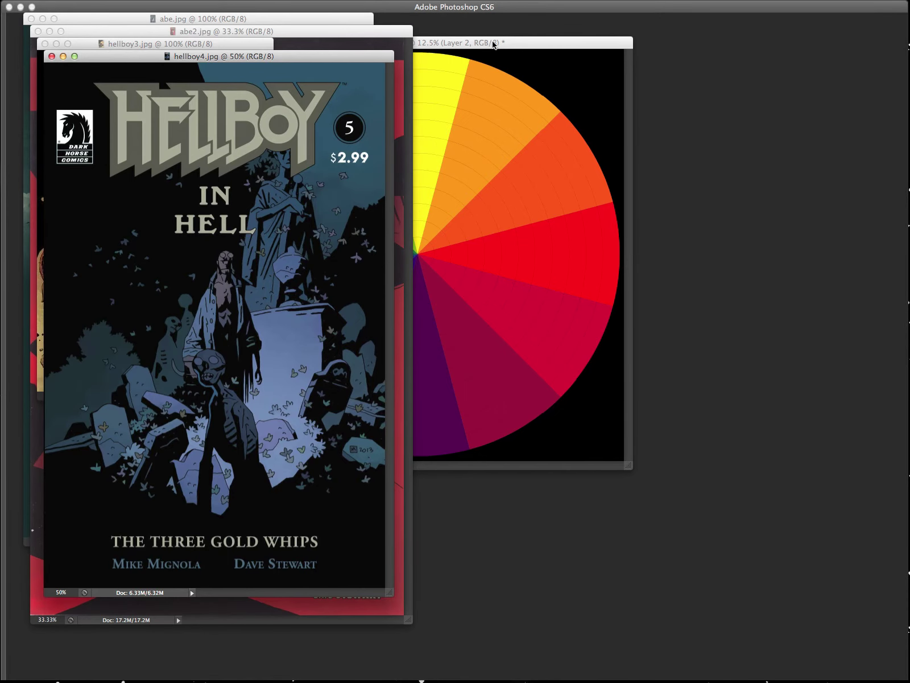
left_click(531, 44)
left_click_drag(532, 44, 731, 35)
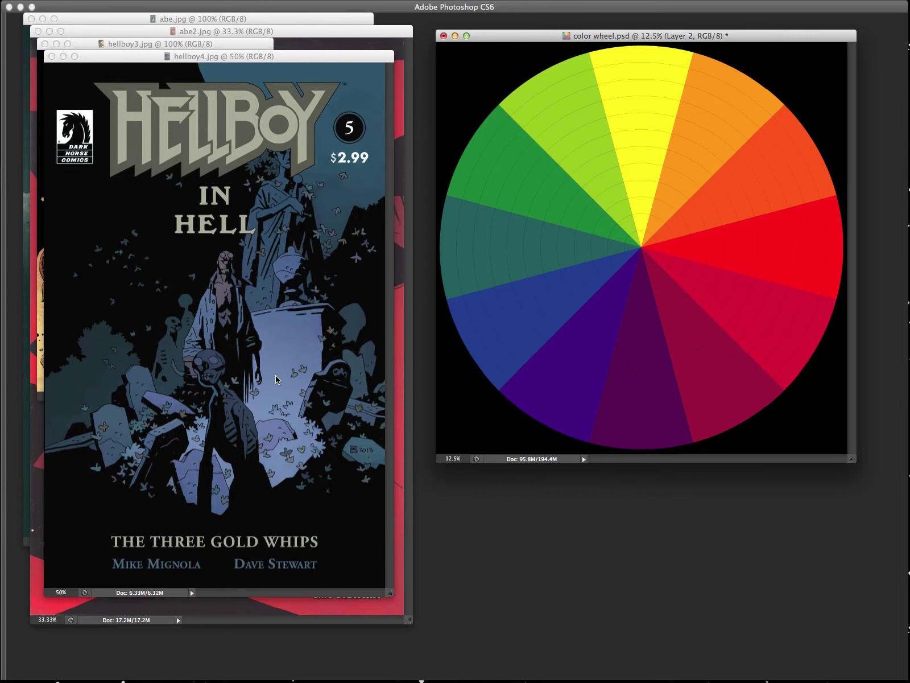
left_click(208, 59)
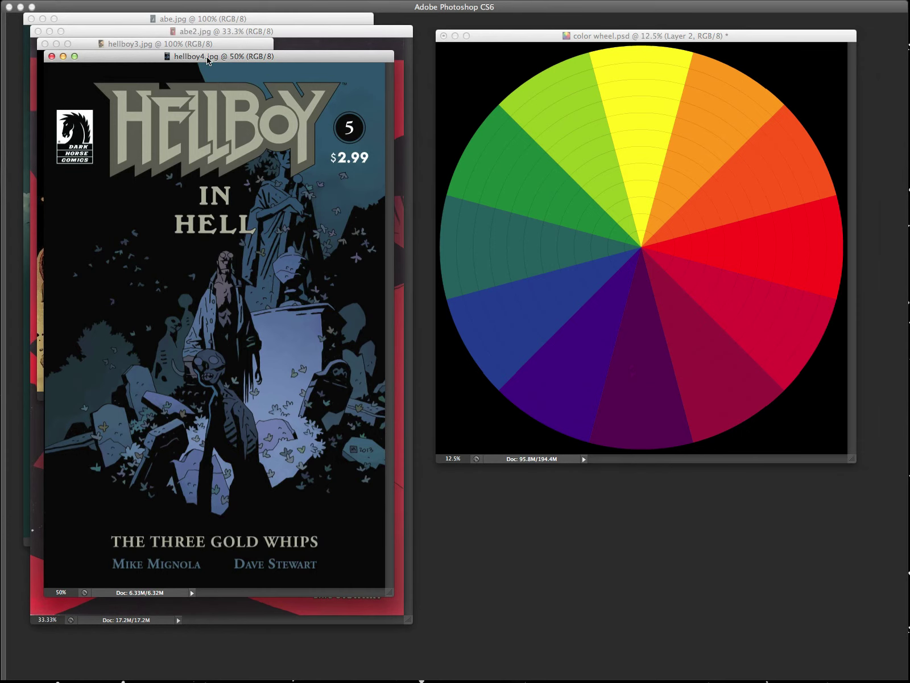
Step: Close hellboy4.jpg and abe2.jpg, minimise hellboy3.jpg, and marquee-select abe.jpg's first panel
key("super+w")
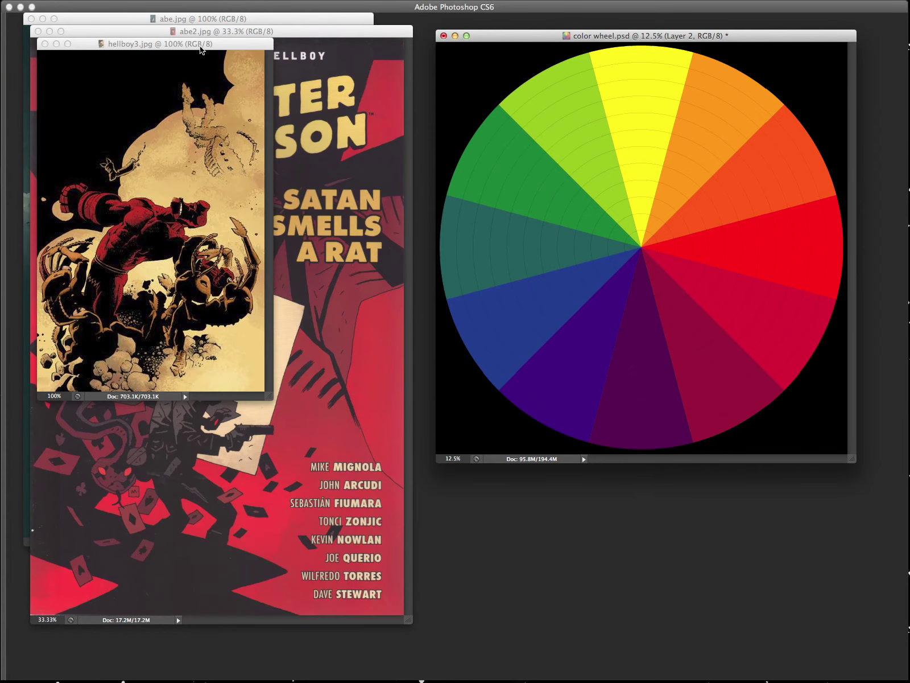
left_click_drag(202, 44, 270, 85)
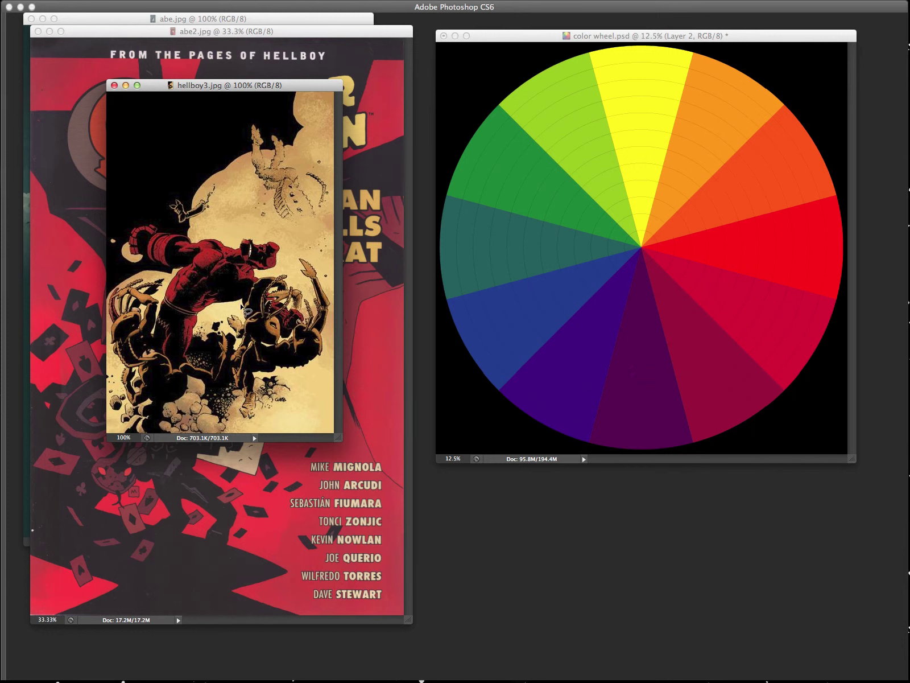
double_click(240, 87)
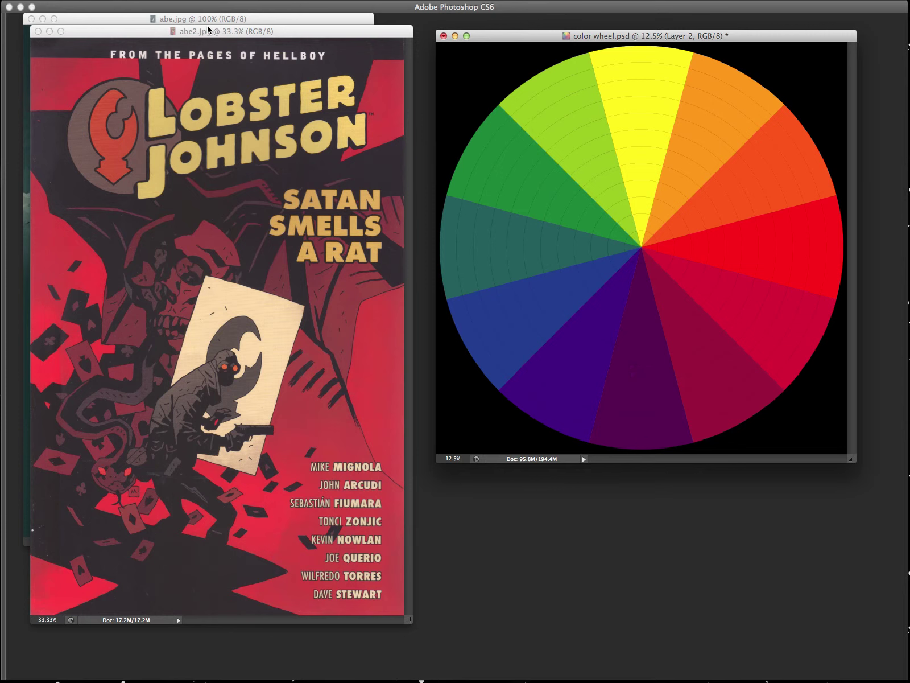
key("super+w")
left_click_drag(232, 24, 253, 33)
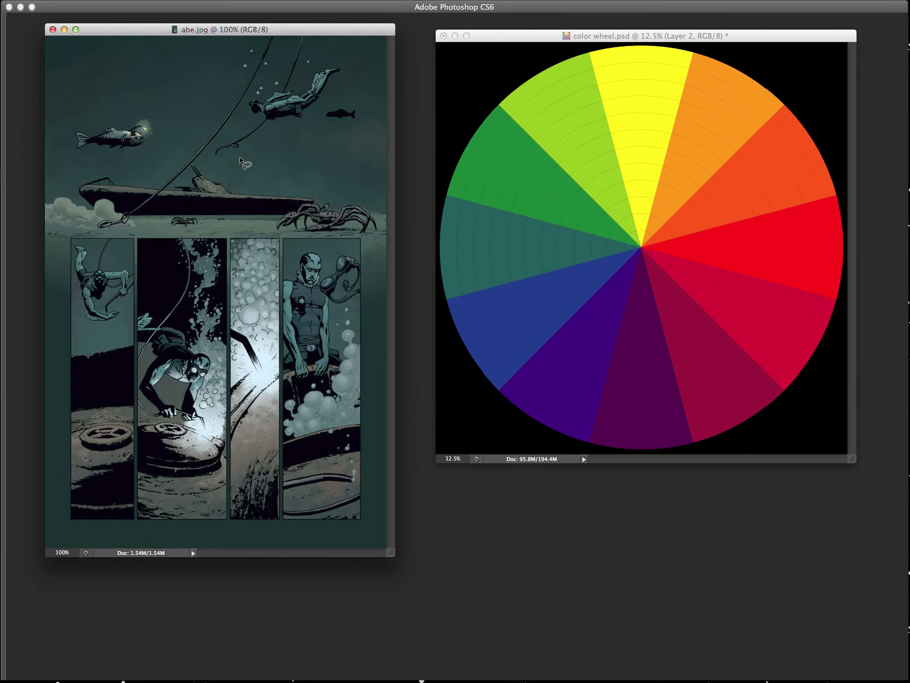
key("m")
left_click_drag(115, 299, 134, 333)
key("super+w")
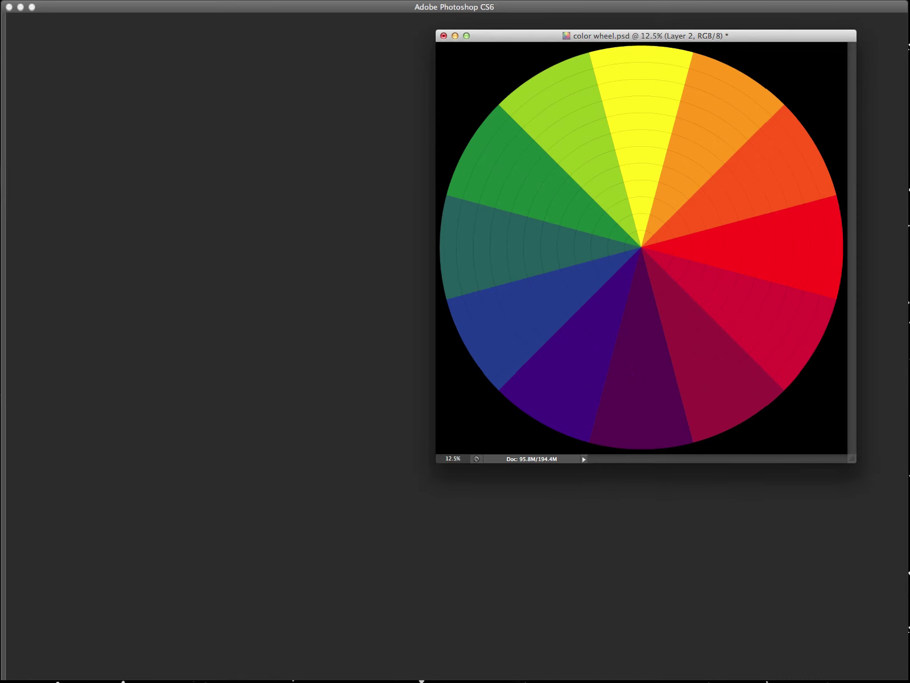
key("super+w")
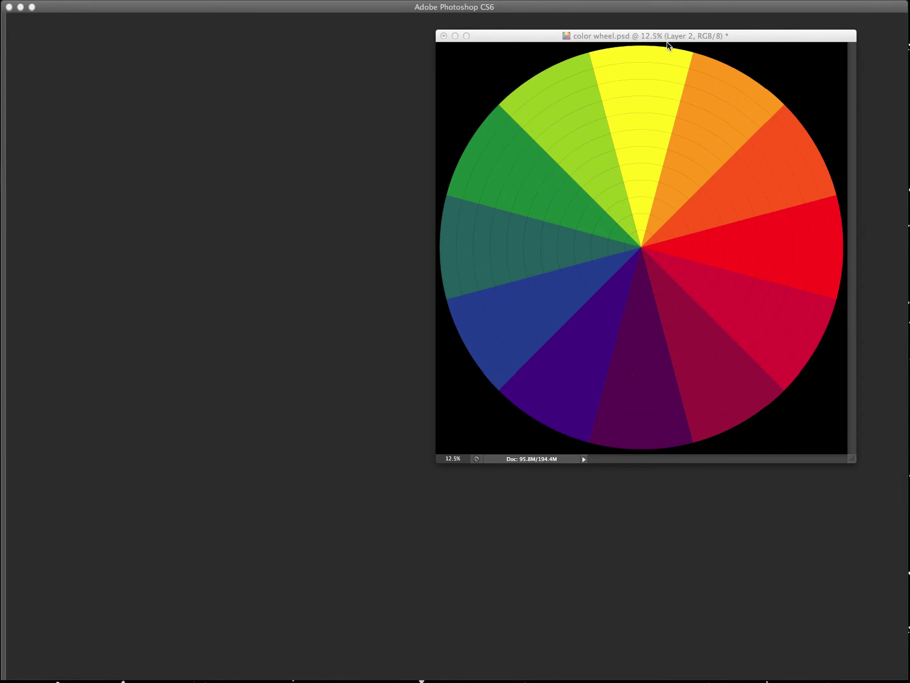
key("Tab")
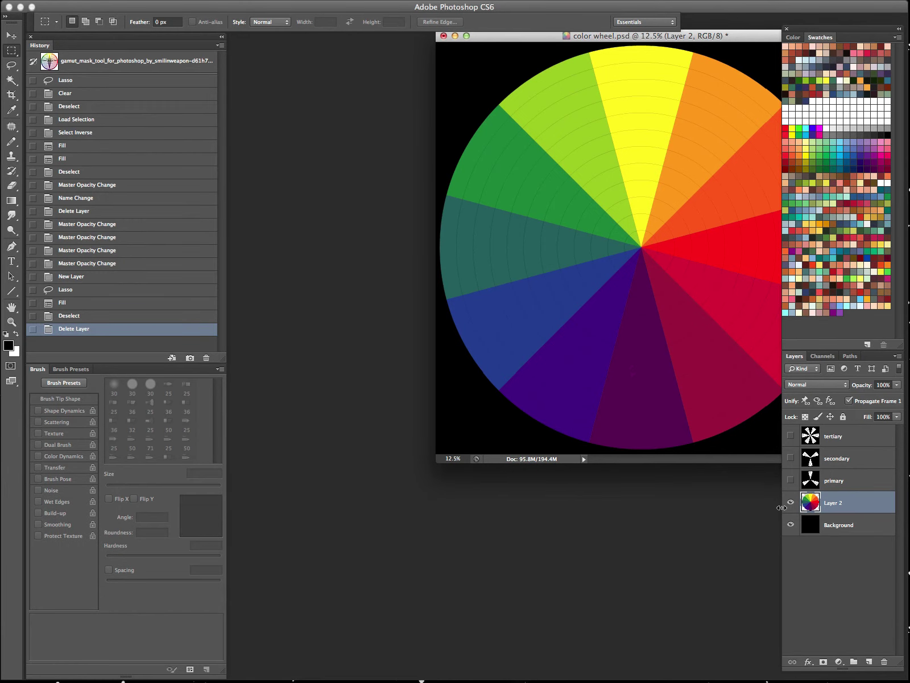
key("super+shift+n")
key("Return")
key("l")
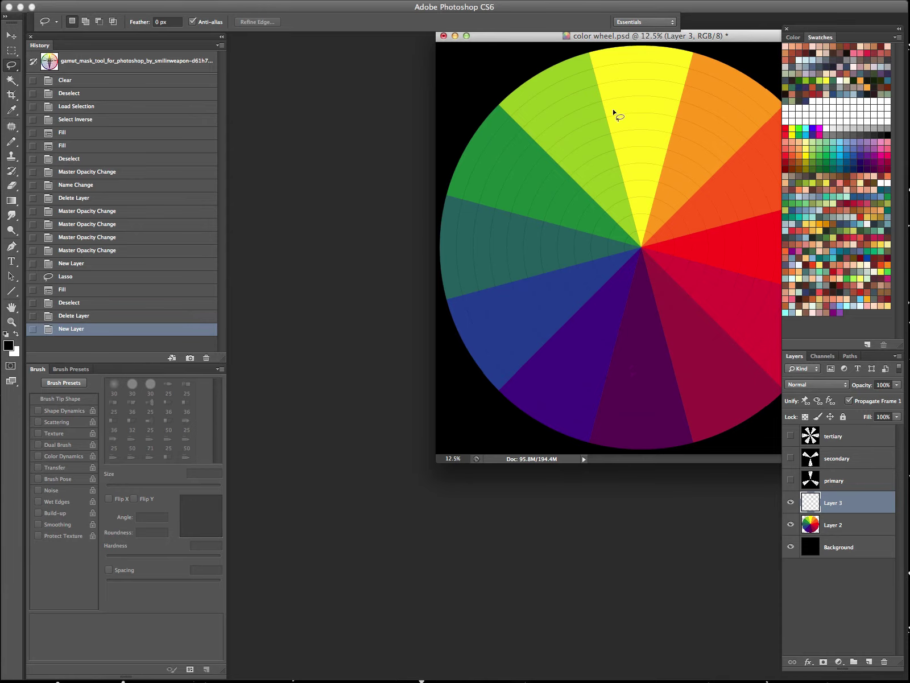
key("f")
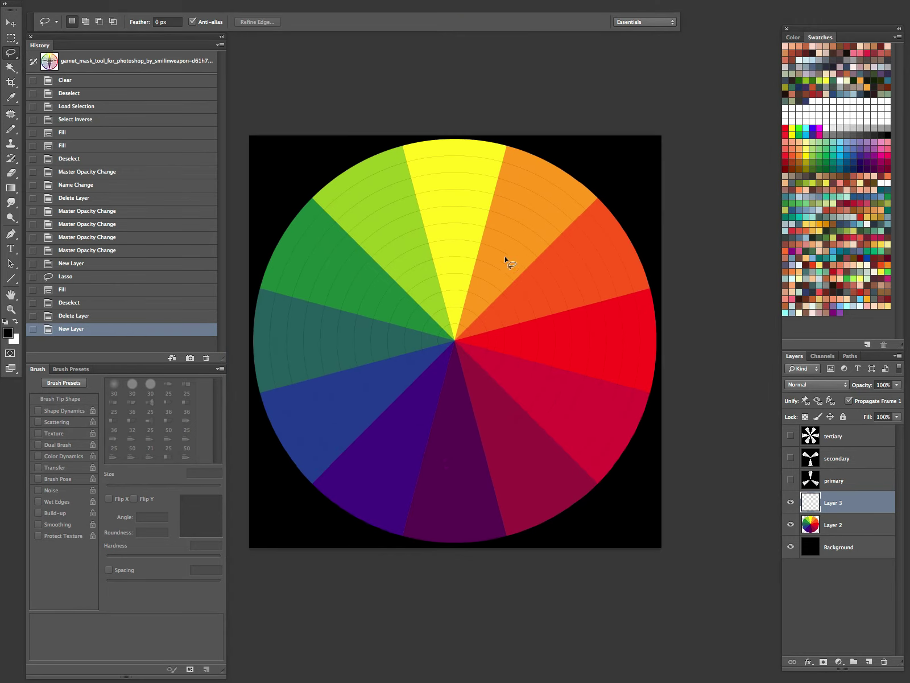
mouse_move(403, 146)
left_mouse_down()
mouse_move(455, 341)
mouse_move(512, 138)
mouse_move(427, 111)
mouse_move(407, 145)
left_mouse_up()
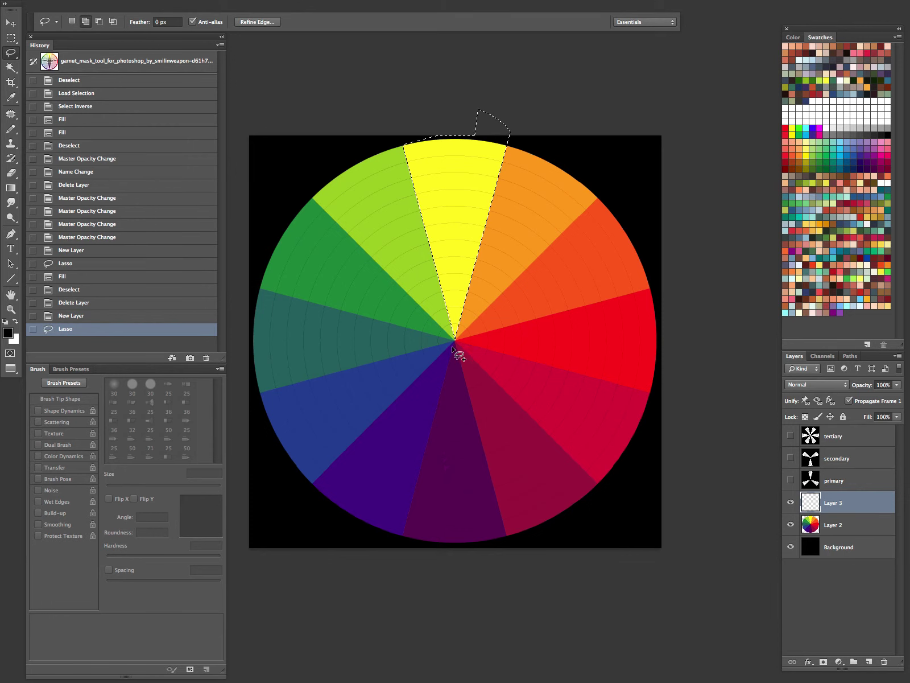
mouse_move(455, 341)
left_mouse_down()
mouse_move(398, 546)
mouse_move(478, 555)
mouse_move(507, 539)
mouse_move(487, 435)
mouse_move(452, 345)
left_mouse_up()
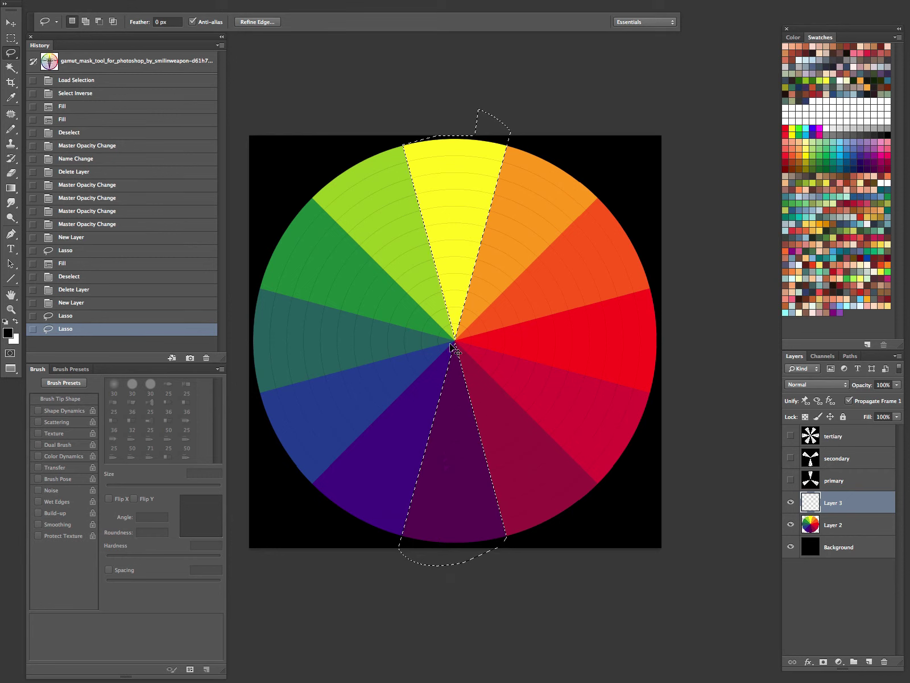
key("ctrl+shift+i")
key("alt+BackSpace")
key("ctrl+d")
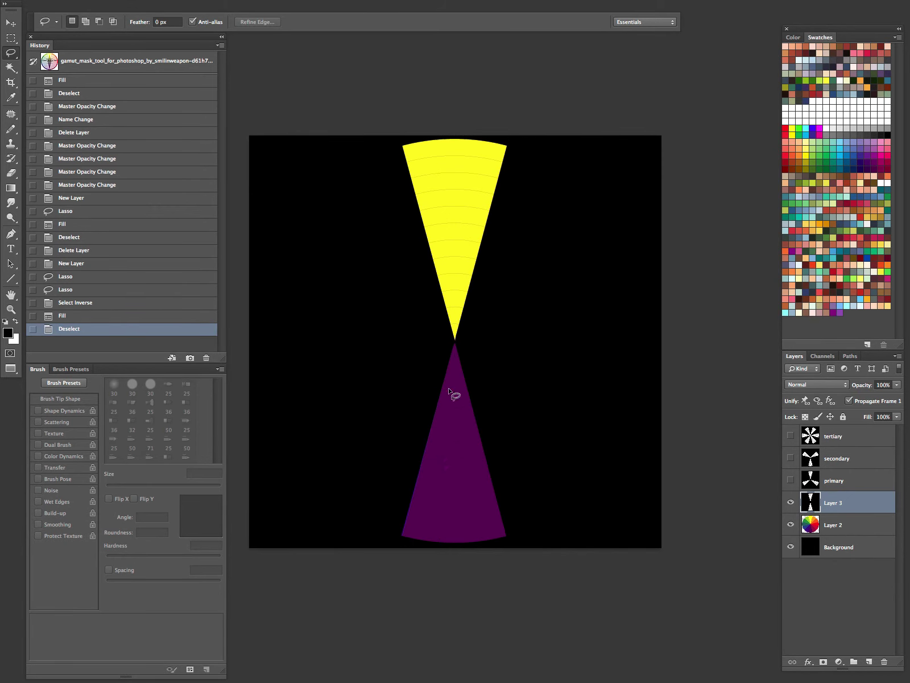
key("ctrl+t")
left_click_drag(661, 162, 717, 272)
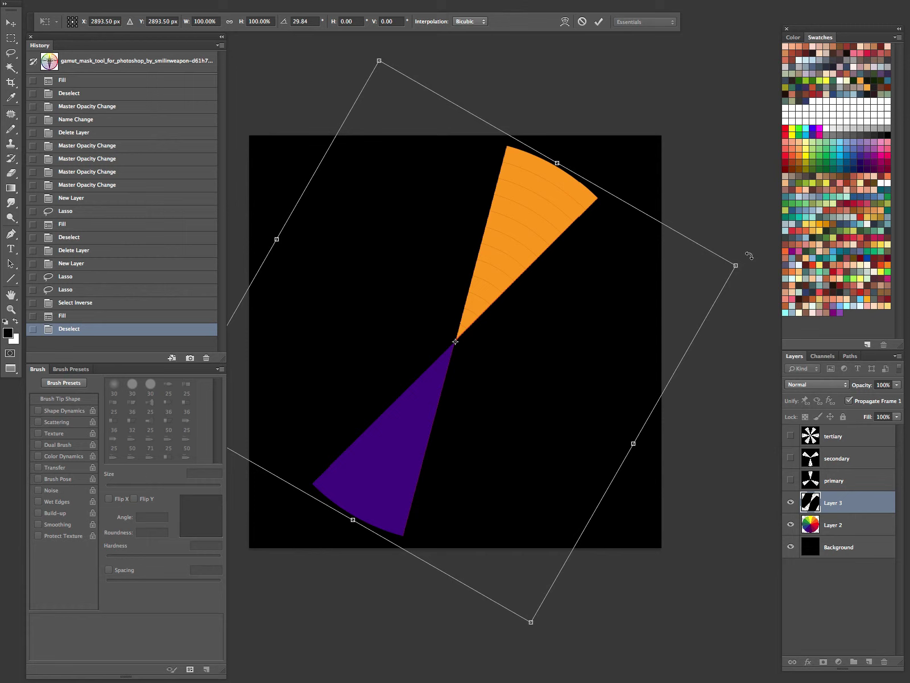
left_click_drag(752, 262, 589, 606)
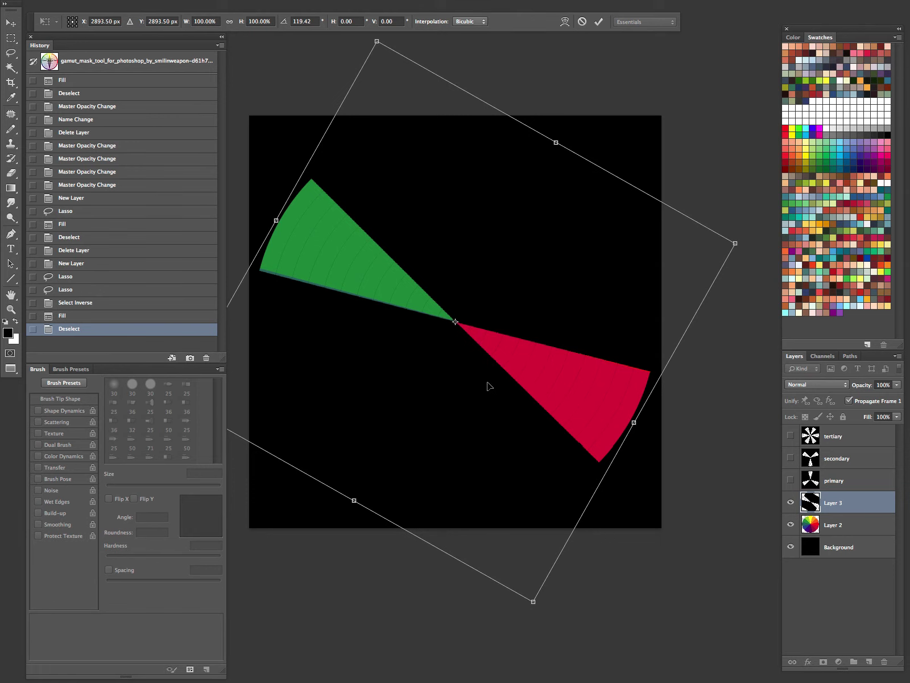
left_click_drag(636, 472, 642, 465)
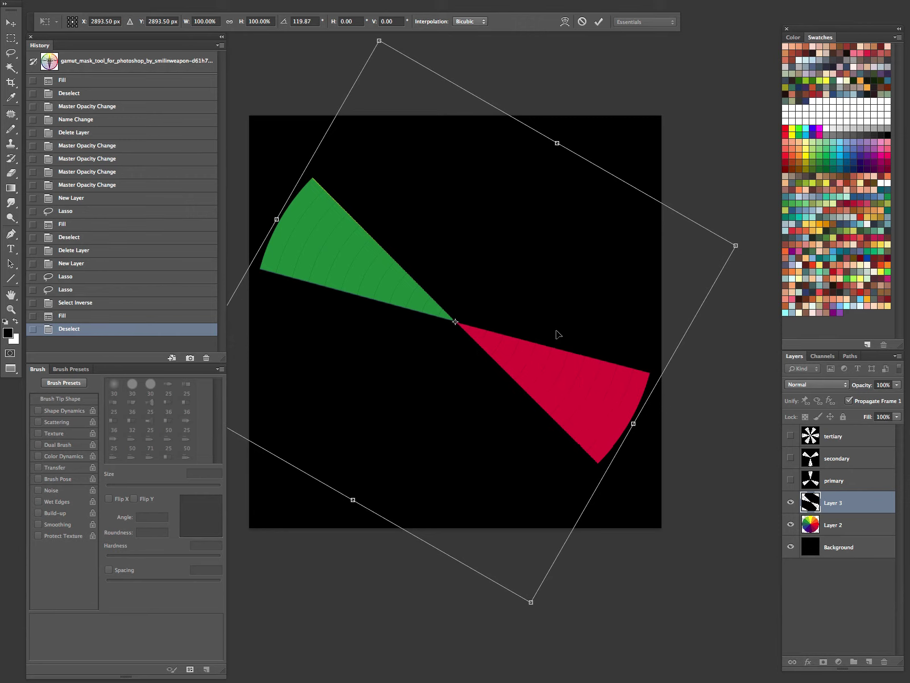
key("Escape")
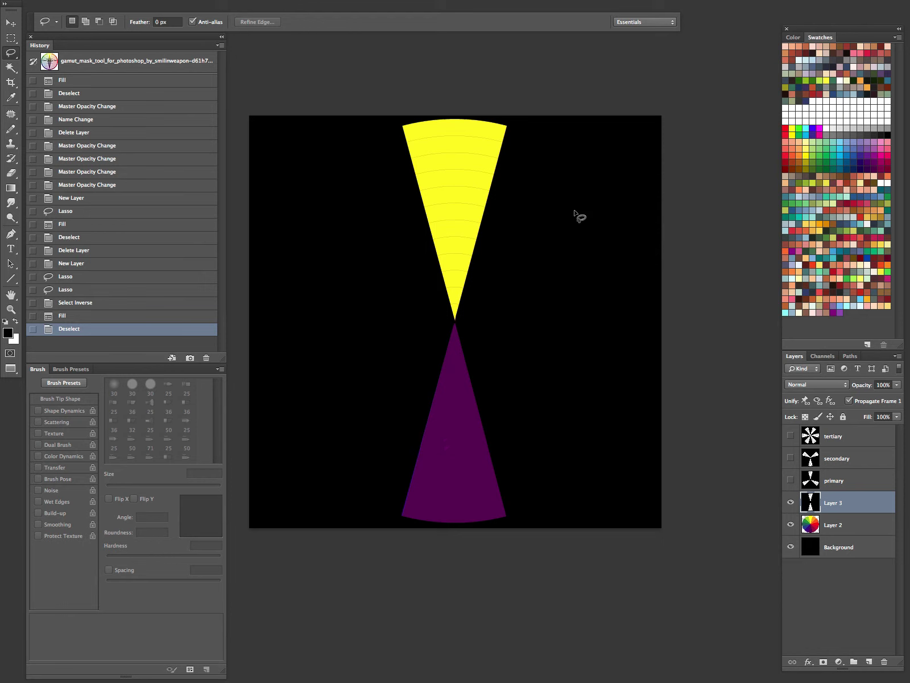
left_click_drag(847, 505, 884, 661)
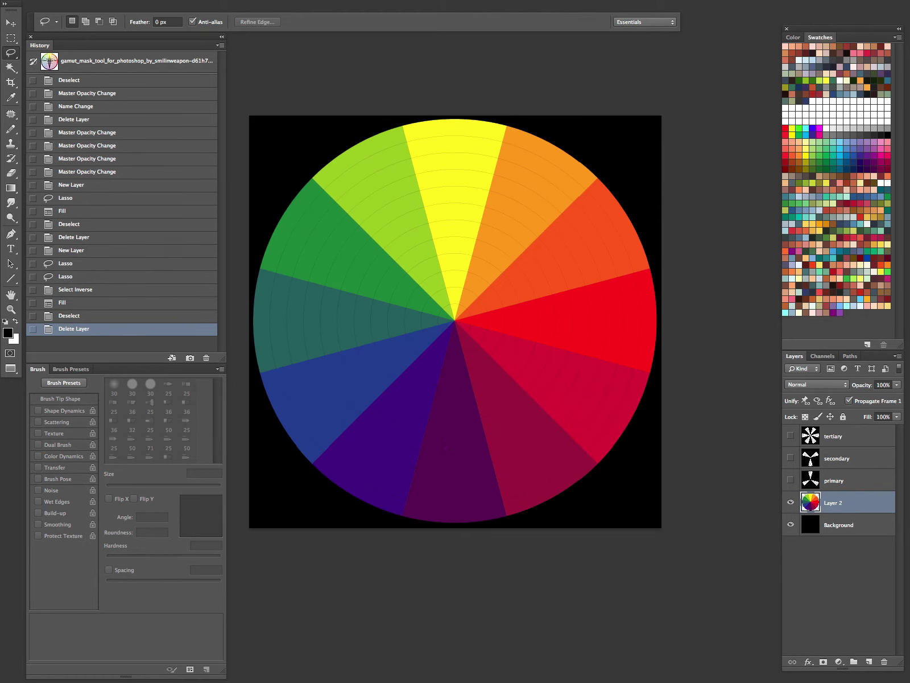
key("Tab")
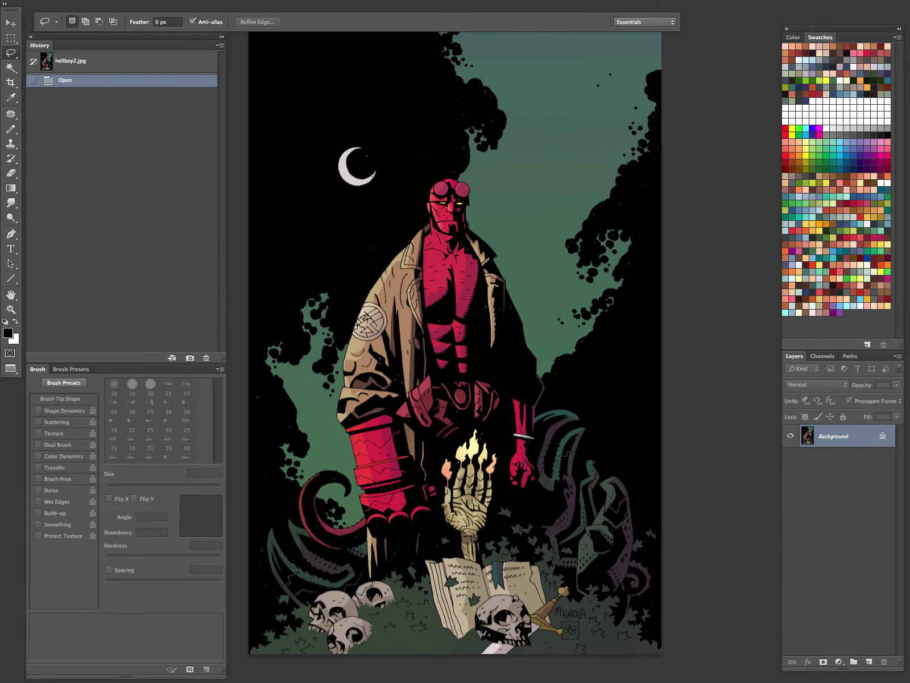
Step: Zoom the Hellboy artwork to 33.3% and place the colour wheel window beside it
key("f")
key("f")
key("Tab")
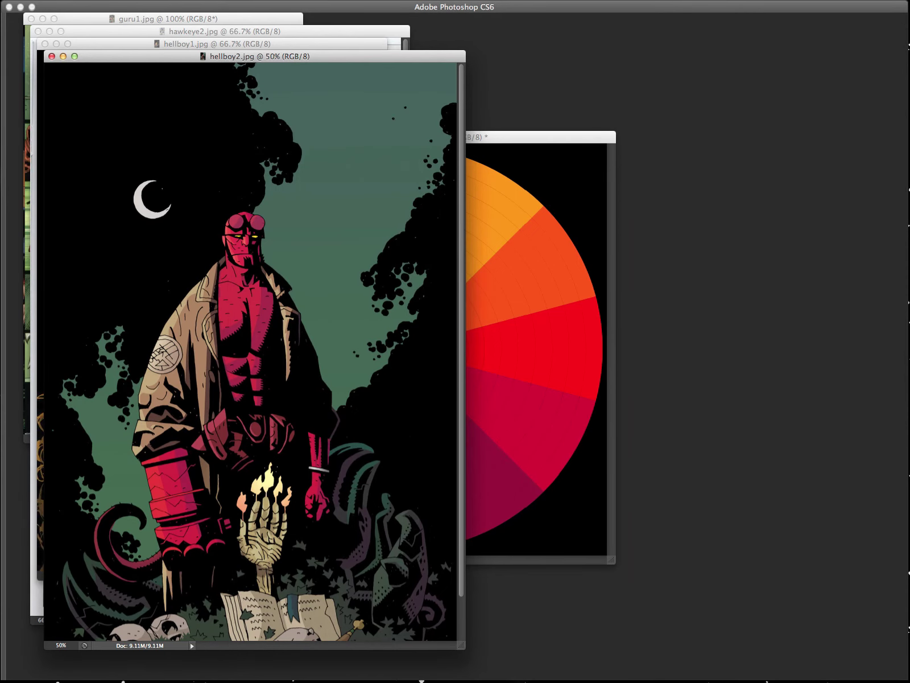
key("super+minus")
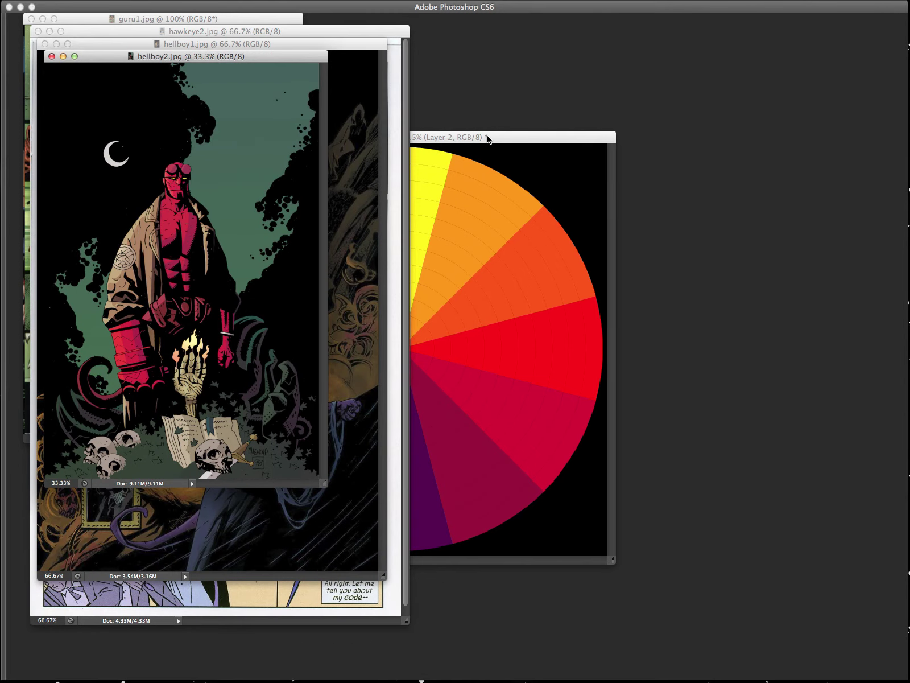
left_click_drag(487, 139, 724, 55)
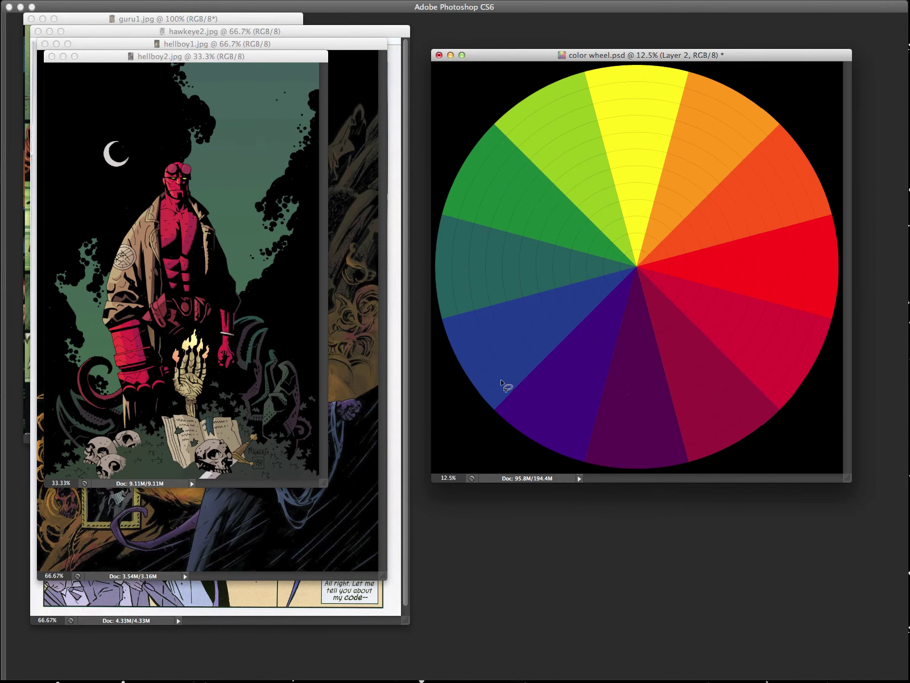
key("Tab")
Step: Restore the masking layer, close hellboy2.jpg, and zoom the wheel to 8.33%
key("super+z")
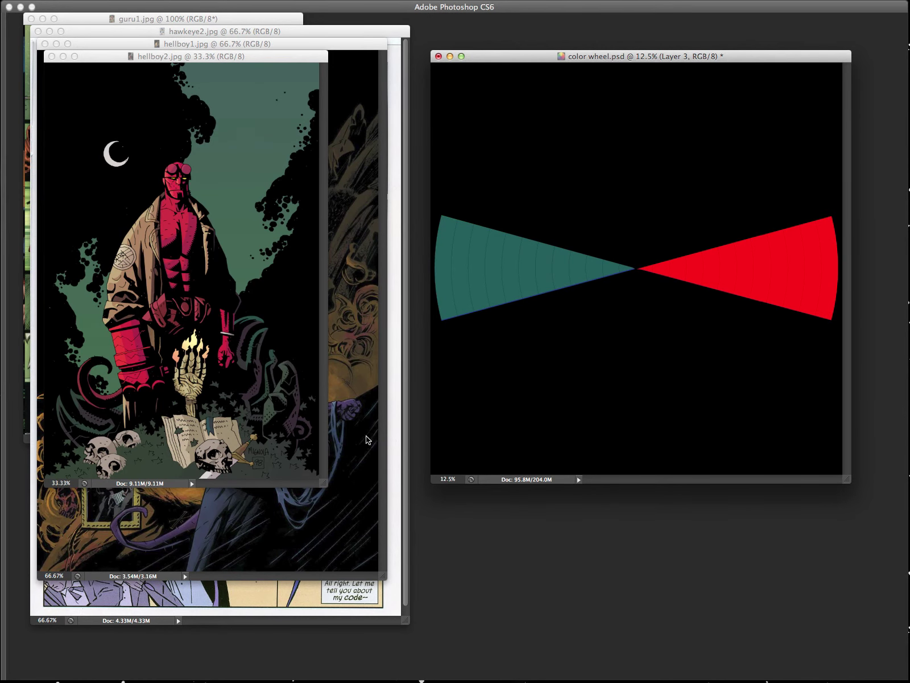
left_click(52, 56)
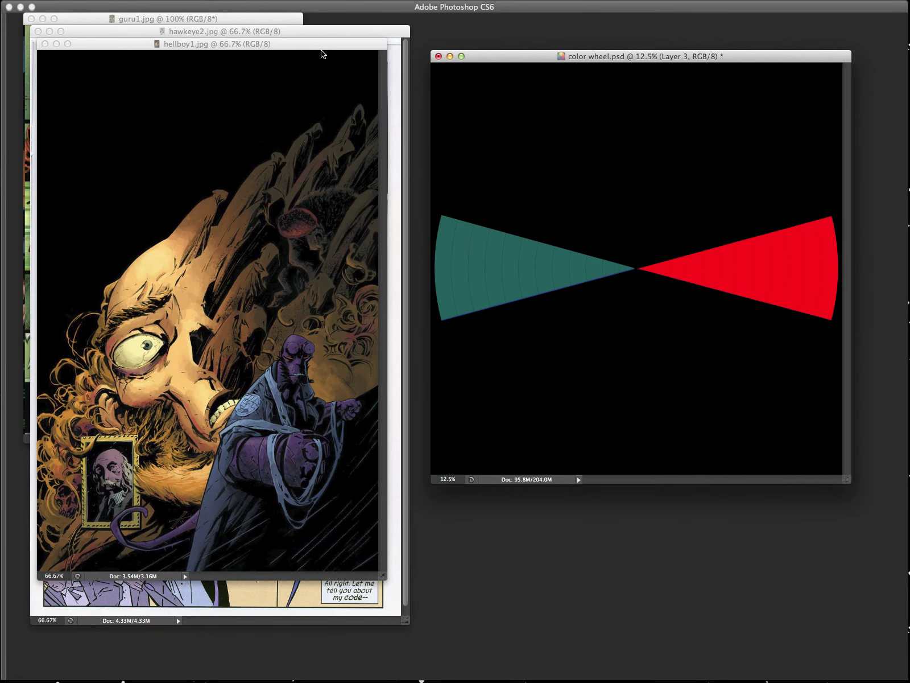
left_click(321, 53)
left_click(538, 86)
key("super+minus")
left_click_drag(711, 344, 862, 597)
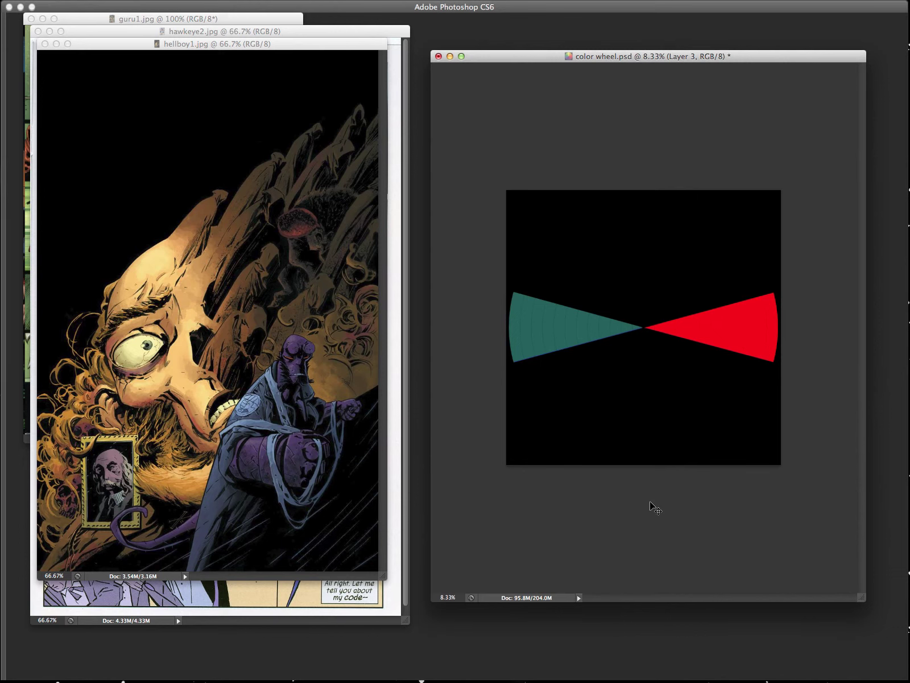
key("super+t")
left_click_drag(798, 168, 485, 164)
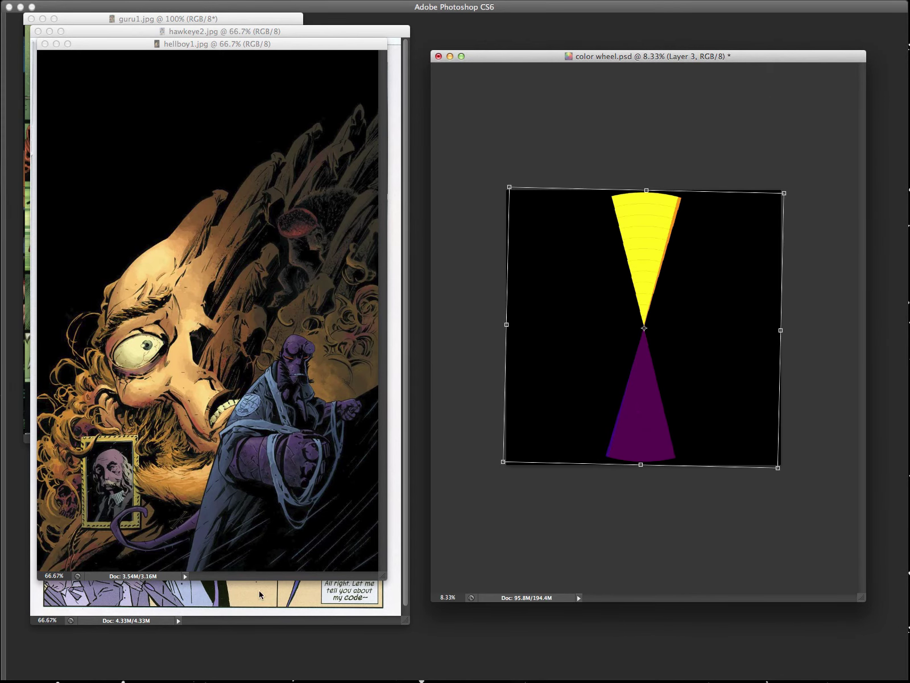
Step: Rotate the mask to isolate the orange and violet wedges and apply it
left_click(321, 44)
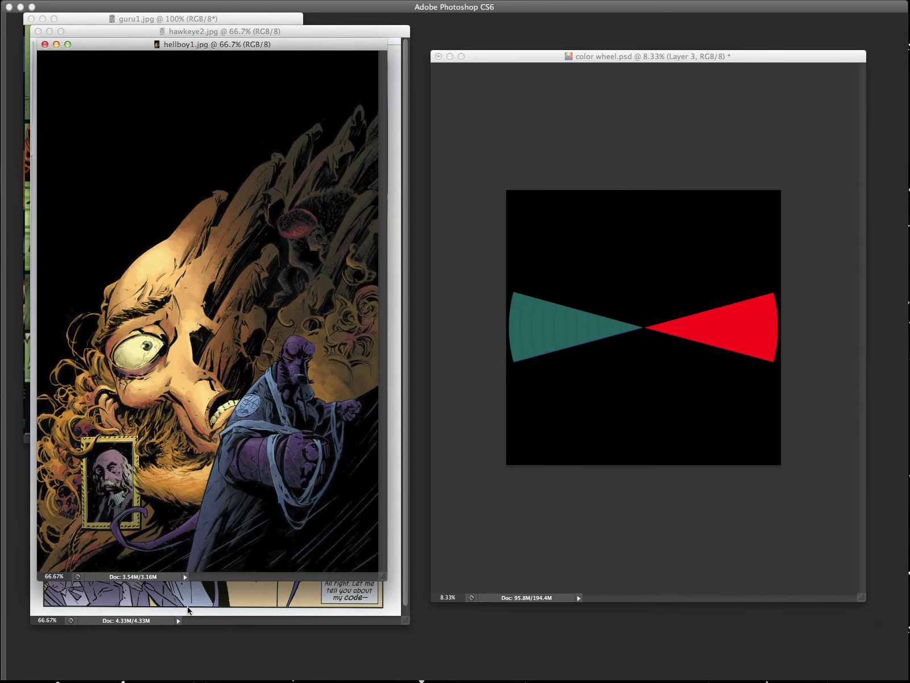
left_click(187, 610)
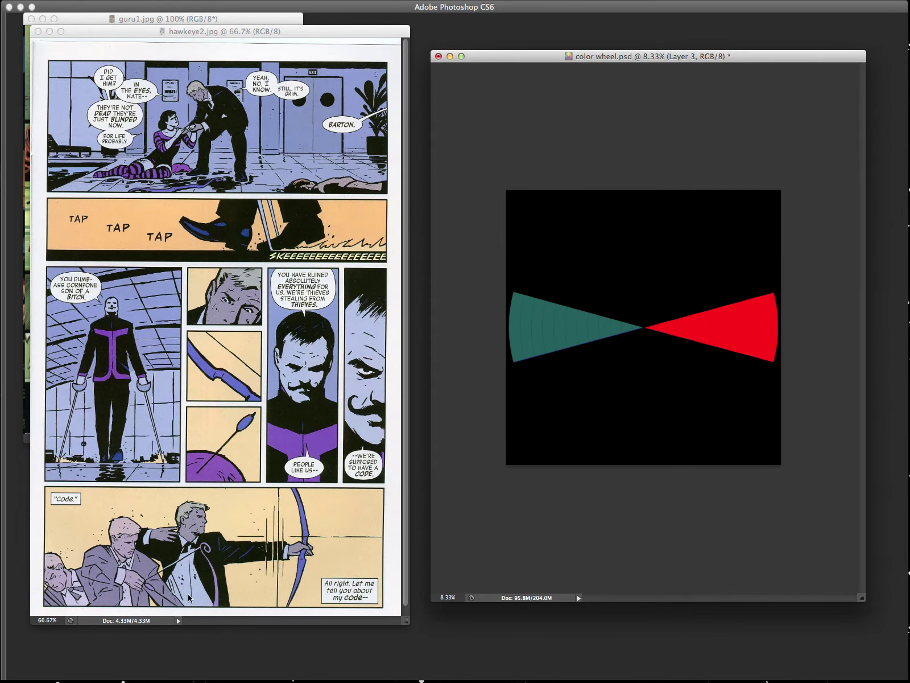
left_click(535, 56)
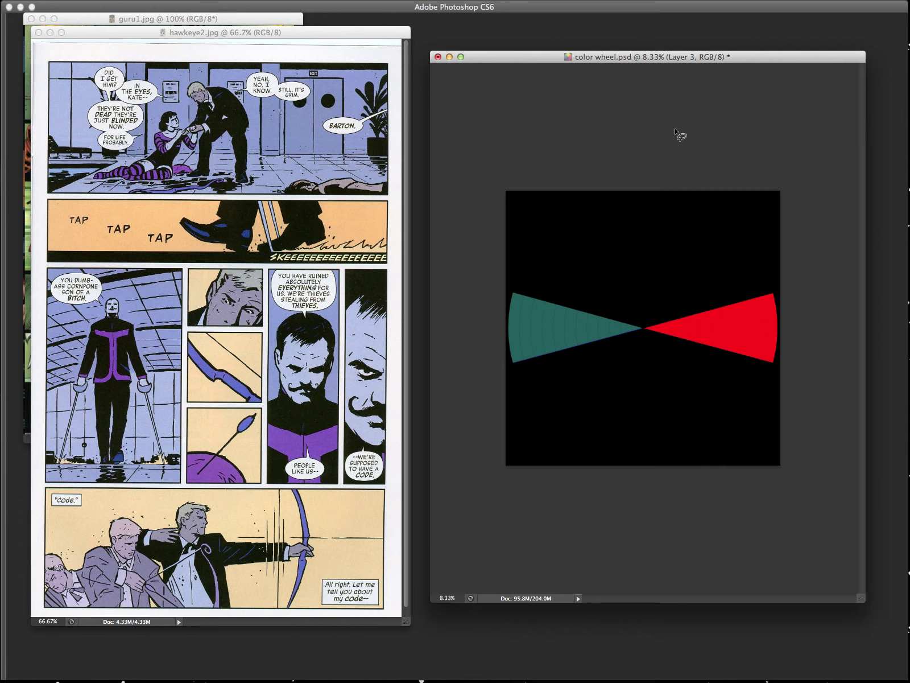
key("super+t")
left_click_drag(793, 175, 481, 174)
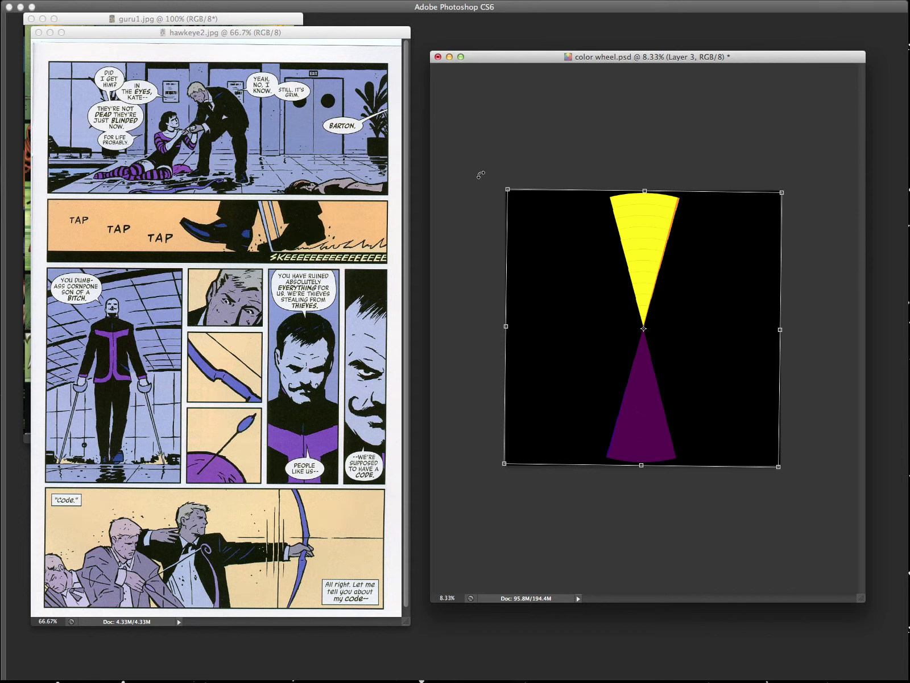
left_click_drag(762, 140, 802, 224)
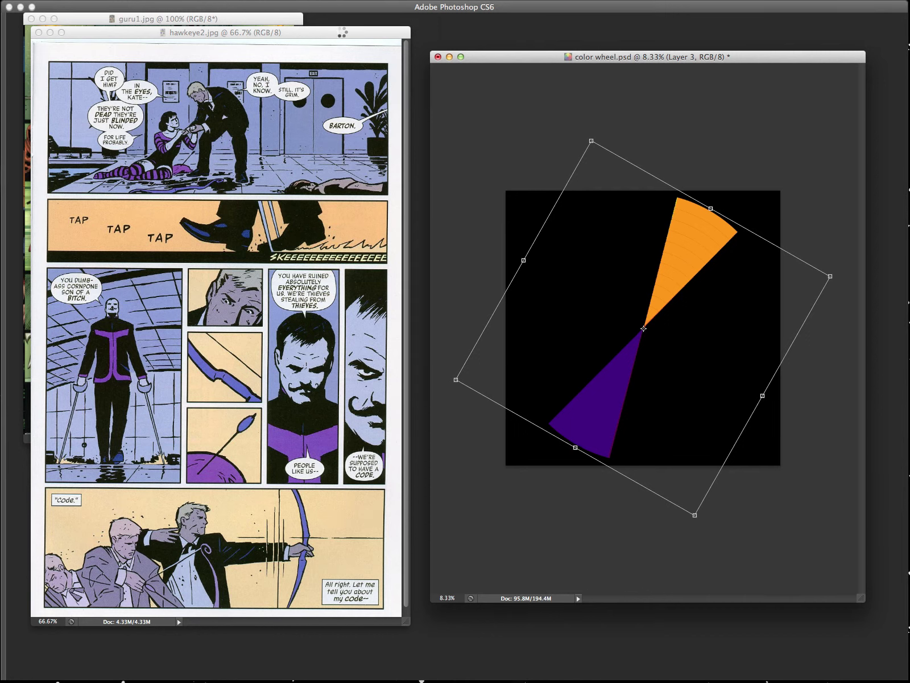
key("Return")
Step: Close hawkeye2.jpg, rotate the mask to the green and crimson wedges, then close guru1.jpg
key("super+w")
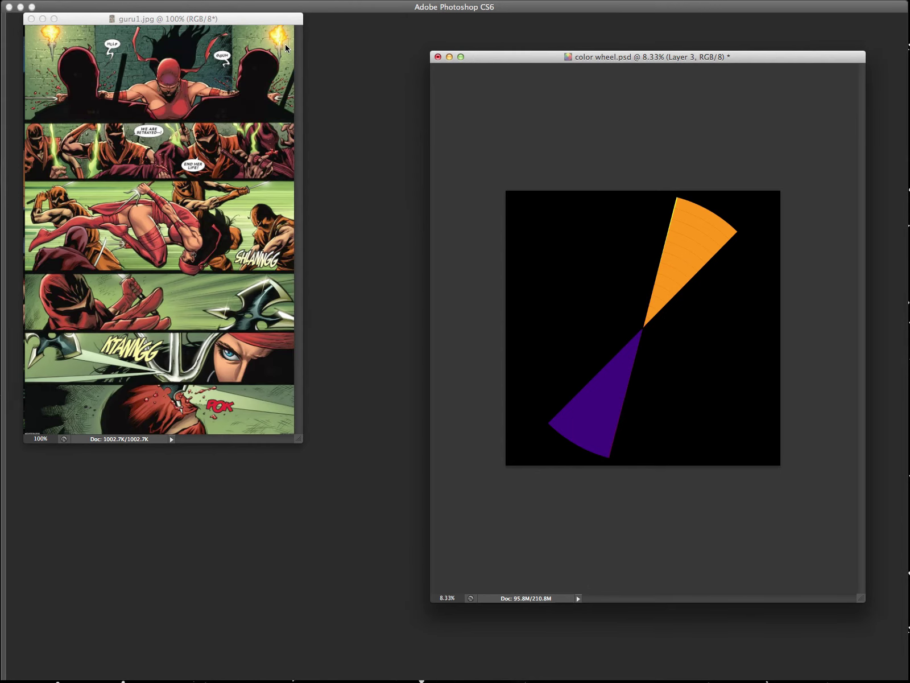
left_click_drag(249, 22, 310, 134)
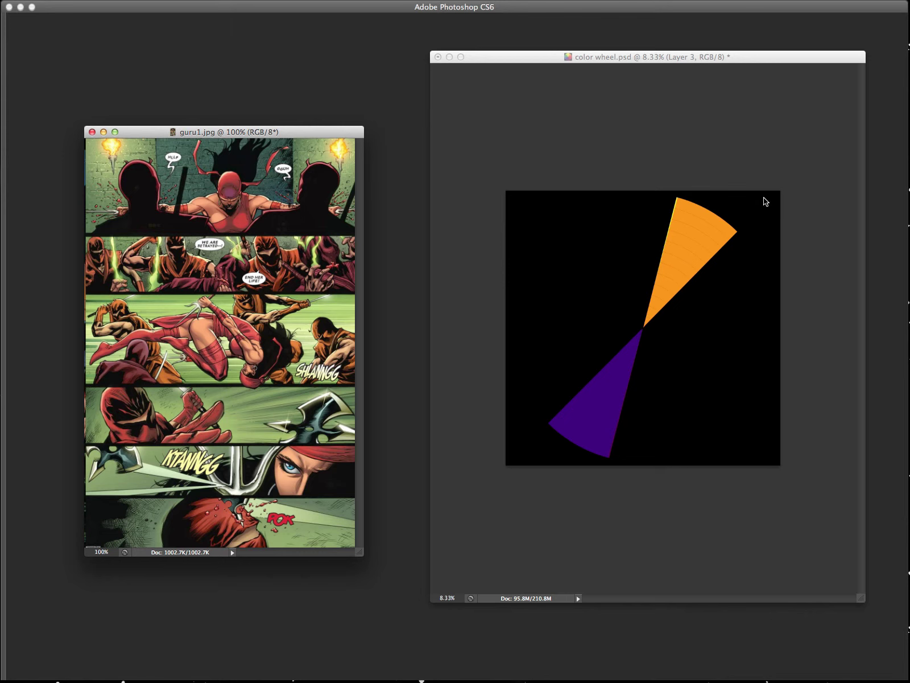
left_click(764, 200)
key("super+t")
left_click_drag(796, 104, 806, 442)
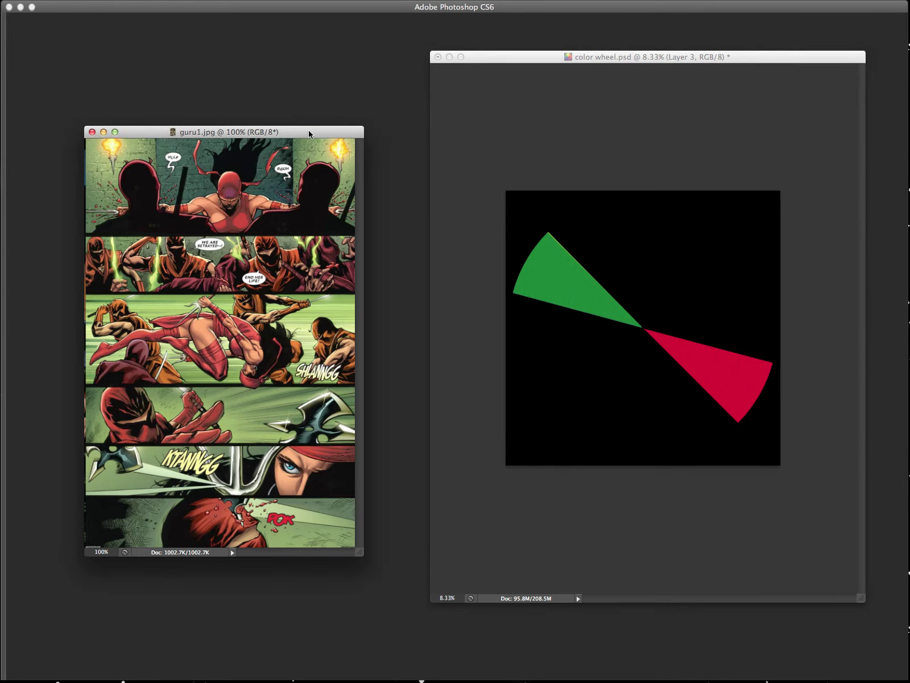
key("super+w")
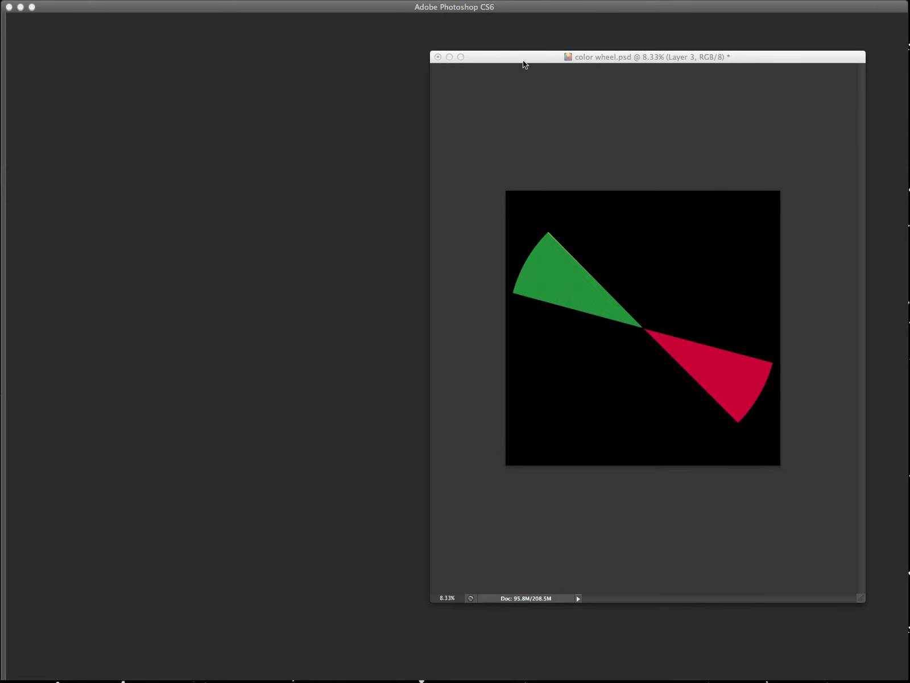
Step: Fill the green wedge black so only the crimson wedge remains
left_click(526, 59)
key("Tab")
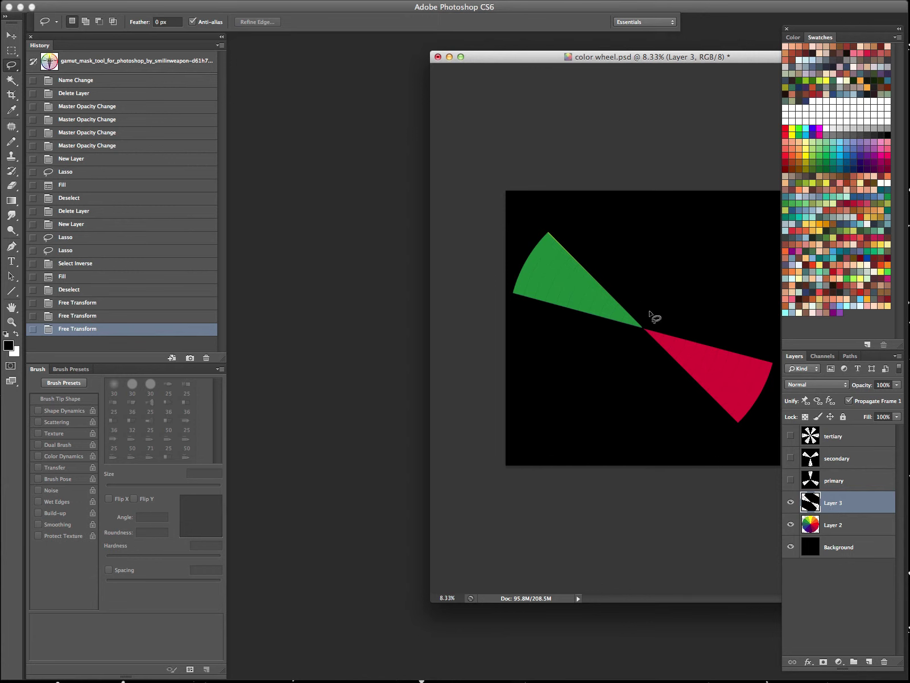
mouse_move(650, 313)
left_mouse_down()
mouse_move(646, 325)
mouse_move(570, 199)
mouse_move(589, 184)
left_mouse_up()
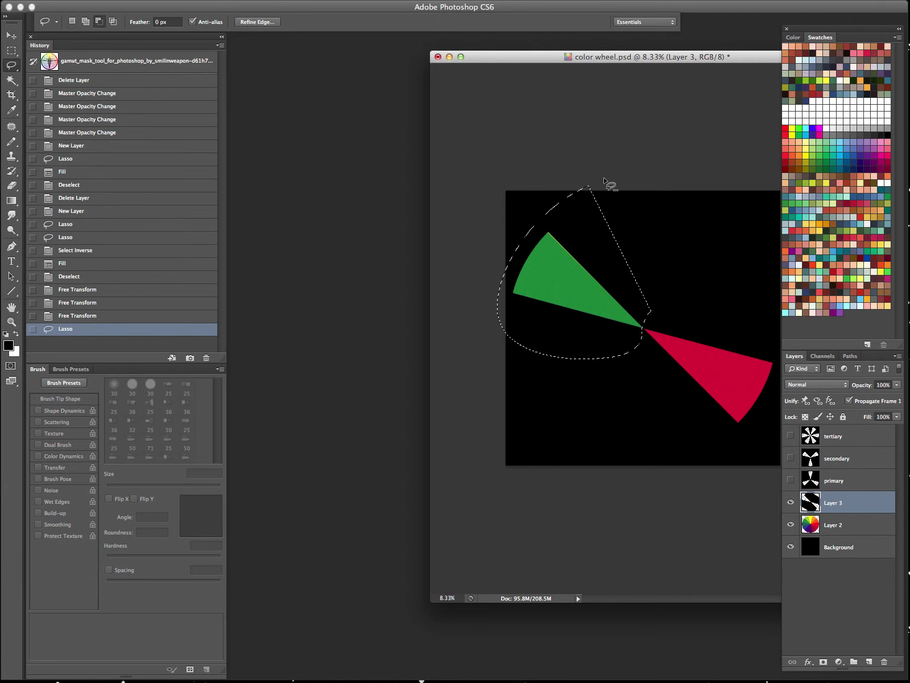
key("alt+BackSpace")
key("super+d")
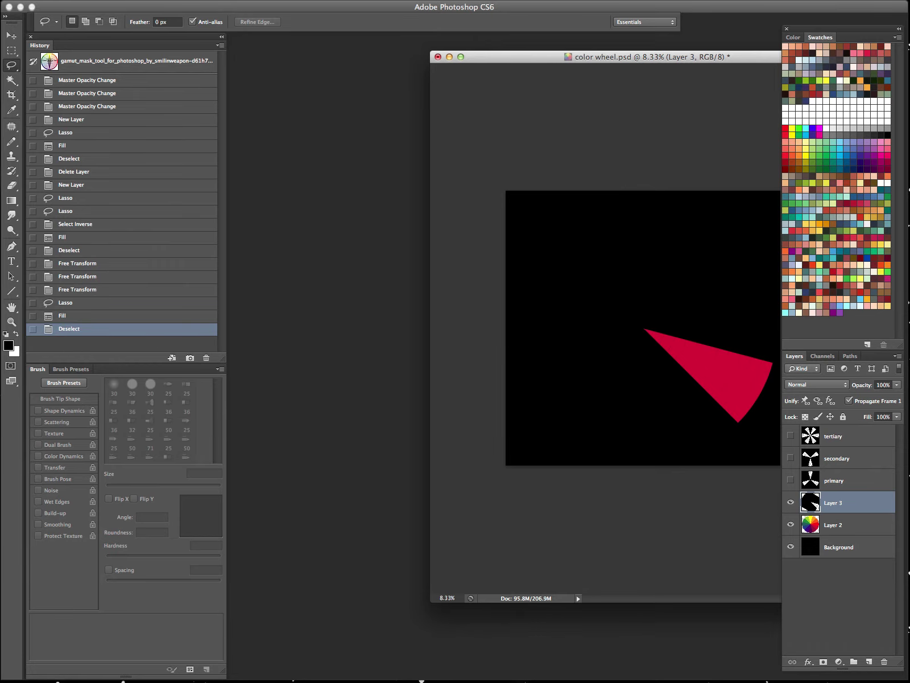
Step: Open The New World comic cover, move its window right and enlarge it
key("Tab")
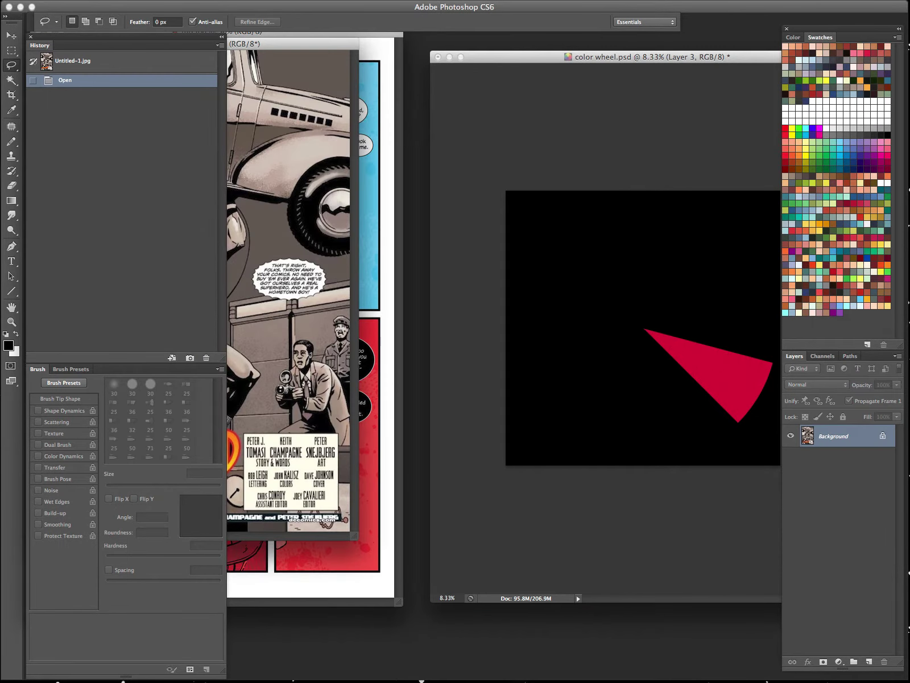
key("Tab")
left_click_drag(304, 50, 403, 39)
left_click_drag(449, 528, 473, 653)
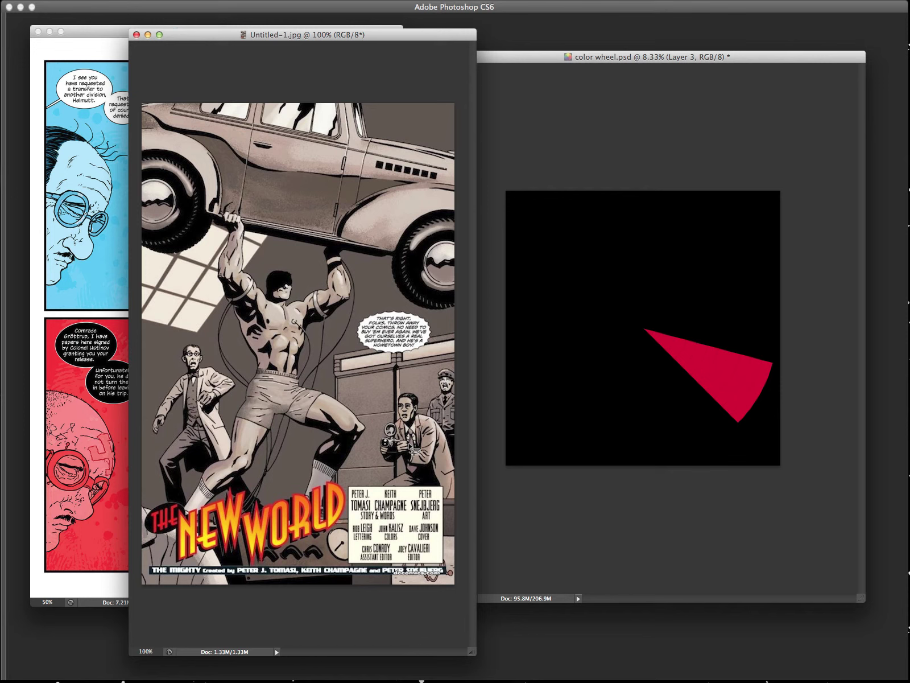
Step: Close The New World cover, then review and close the mp.jpg page
left_click(137, 35)
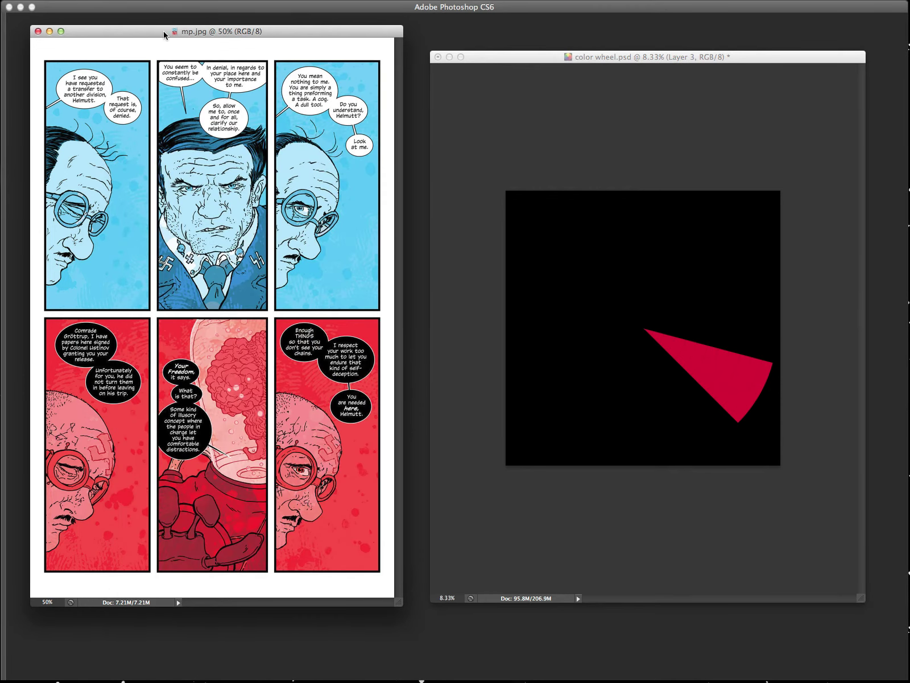
left_click_drag(165, 36, 165, 35)
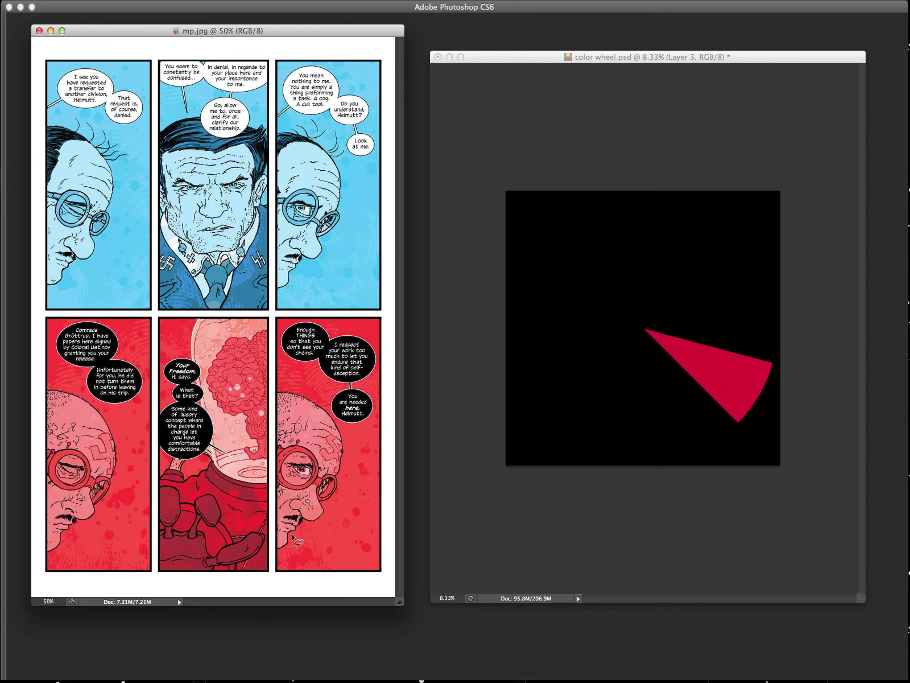
left_click_drag(350, 33, 350, 30)
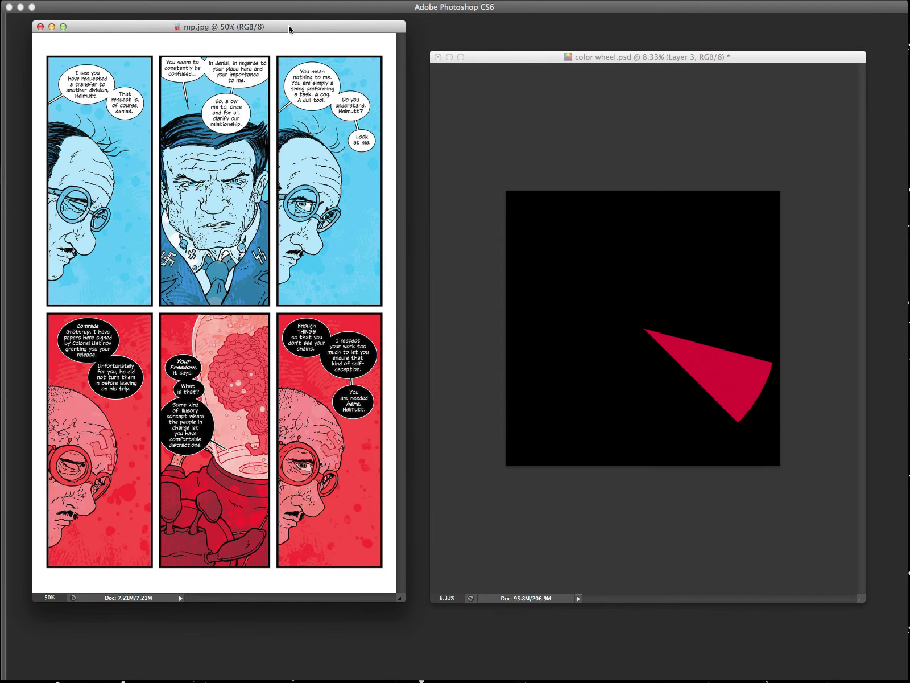
key("super+w")
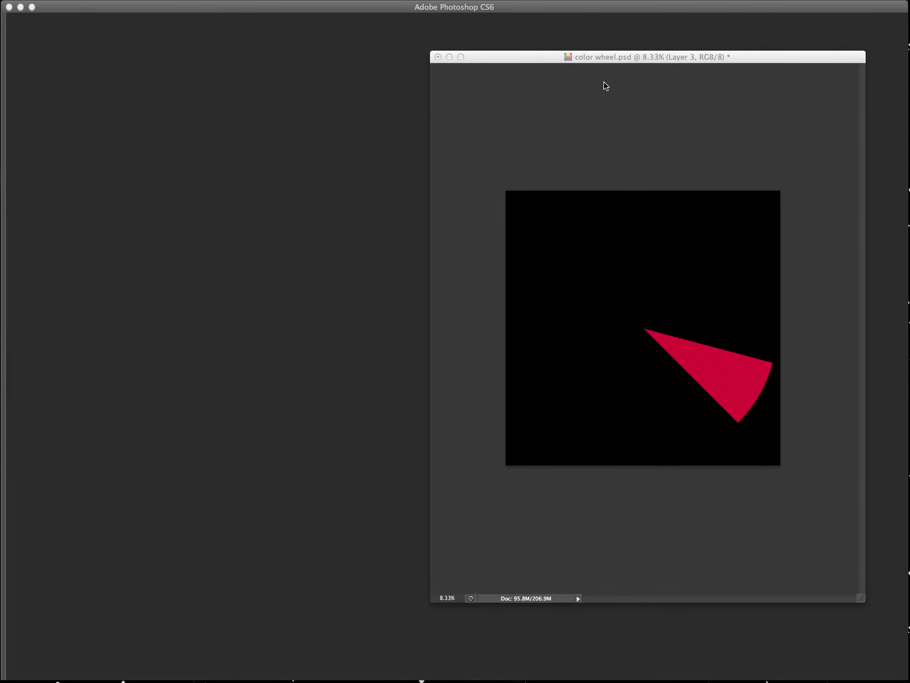
Step: Delete Layer 3, lasso three wedges and fill everything outside them black
key("f")
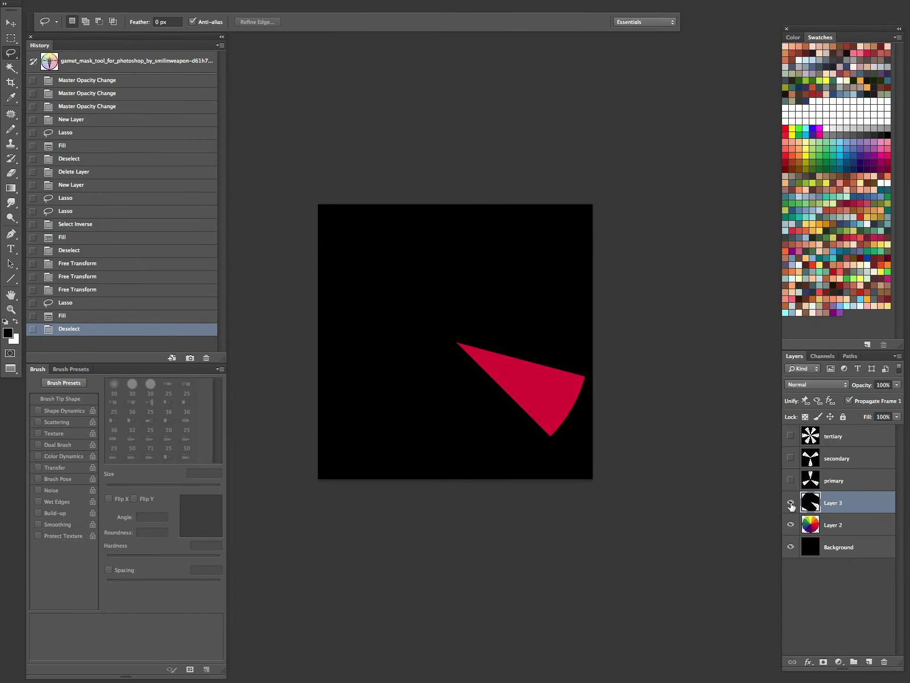
left_click_drag(837, 504, 884, 662)
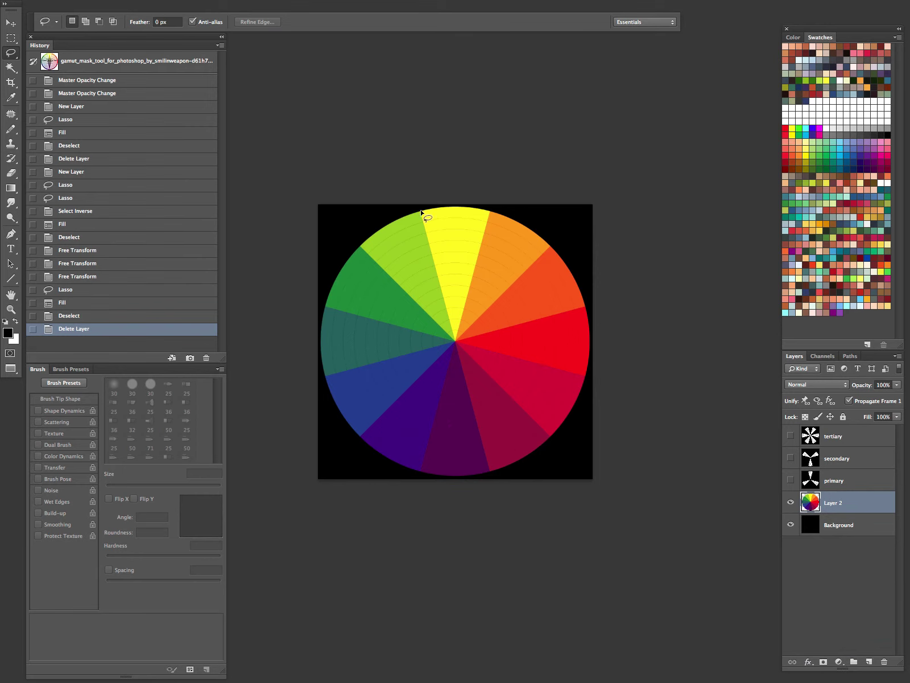
mouse_move(421, 212)
left_mouse_down()
mouse_move(454, 343)
mouse_move(491, 206)
mouse_move(421, 205)
left_mouse_up()
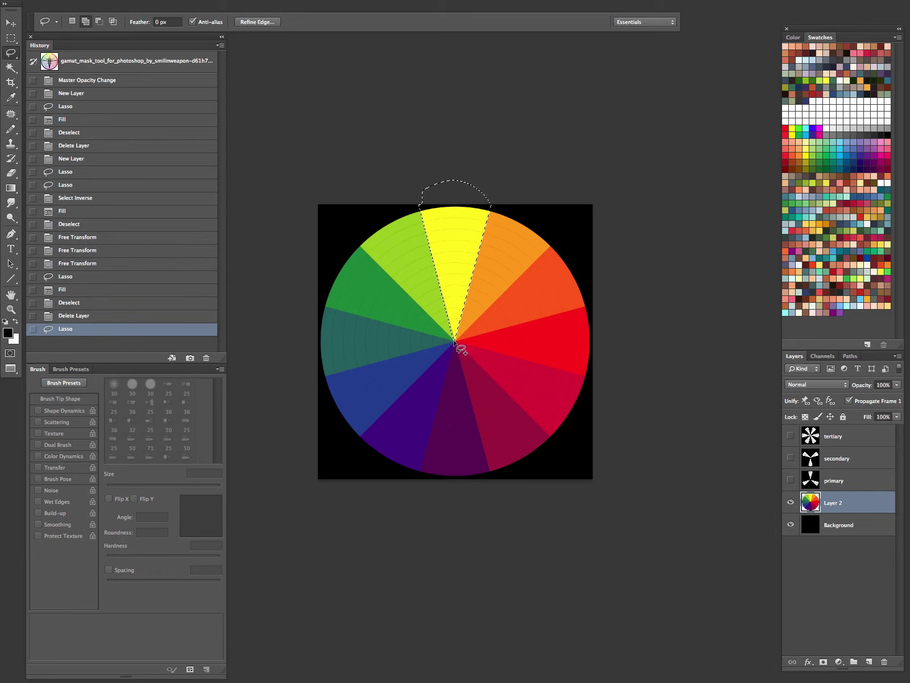
mouse_move(454, 343)
left_mouse_down()
mouse_move(356, 439)
mouse_move(416, 476)
mouse_move(455, 343)
mouse_move(489, 479)
mouse_move(550, 447)
mouse_move(552, 436)
mouse_move(459, 343)
mouse_move(469, 325)
mouse_move(461, 342)
left_mouse_up()
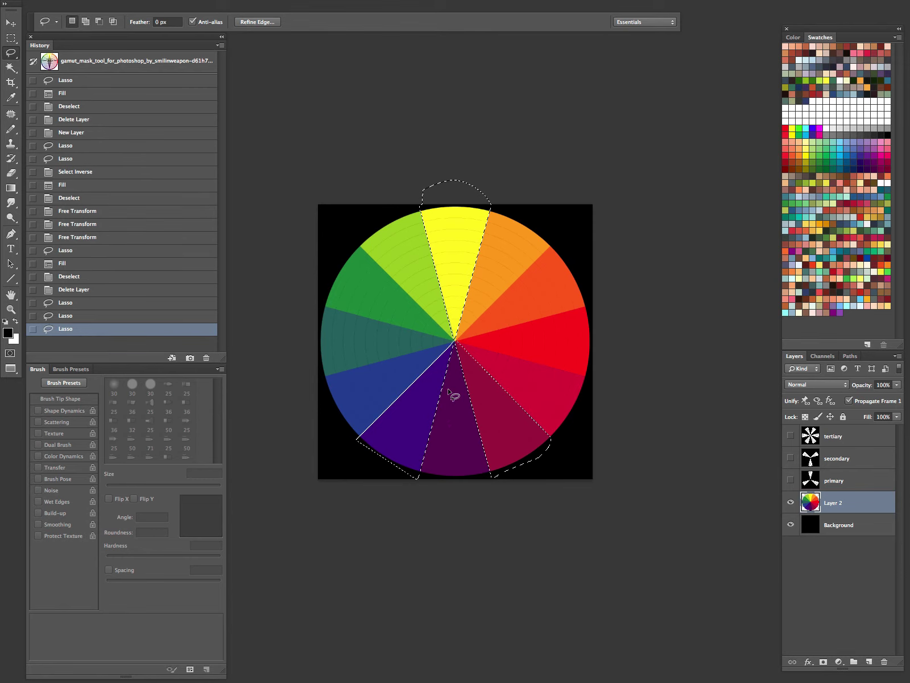
key("ctrl+shift+i")
key("alt+BackSpace")
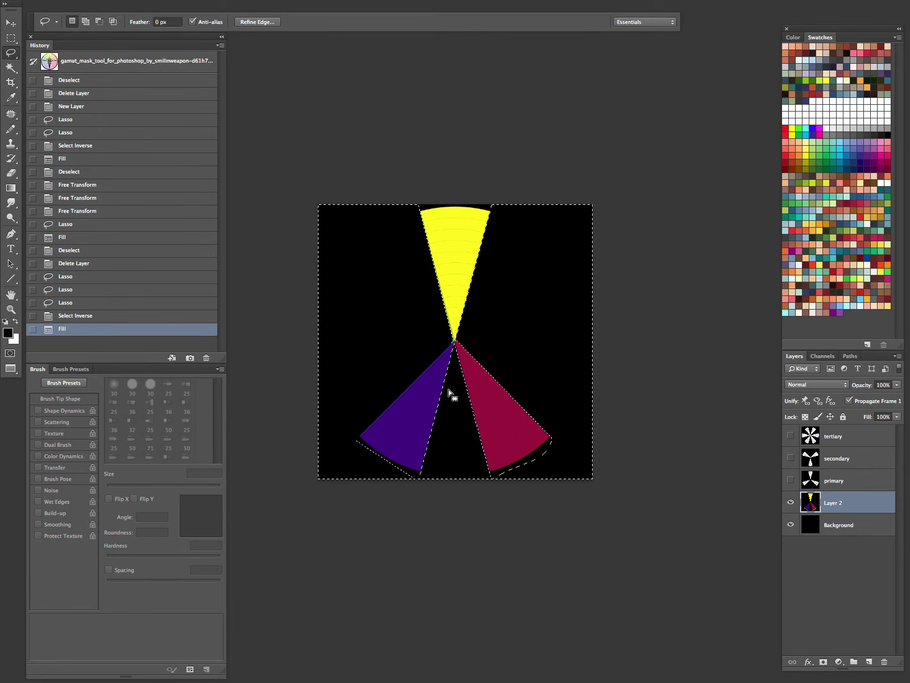
key("ctrl+d")
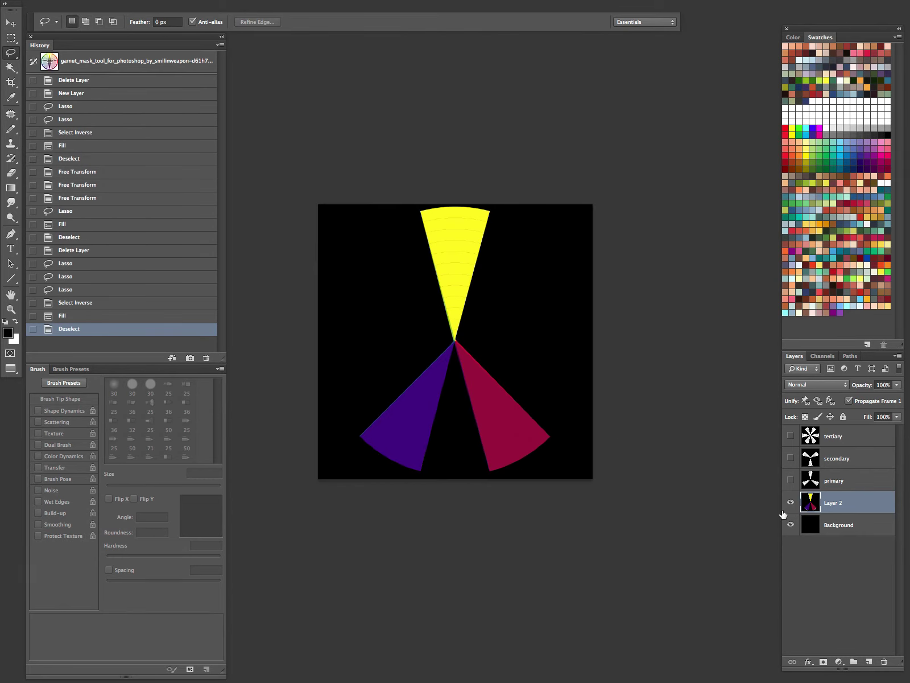
Step: Try rotating the masked wheel, cancel, and step back to restore the full wheel
key("ctrl+t")
left_click_drag(619, 183, 494, 216)
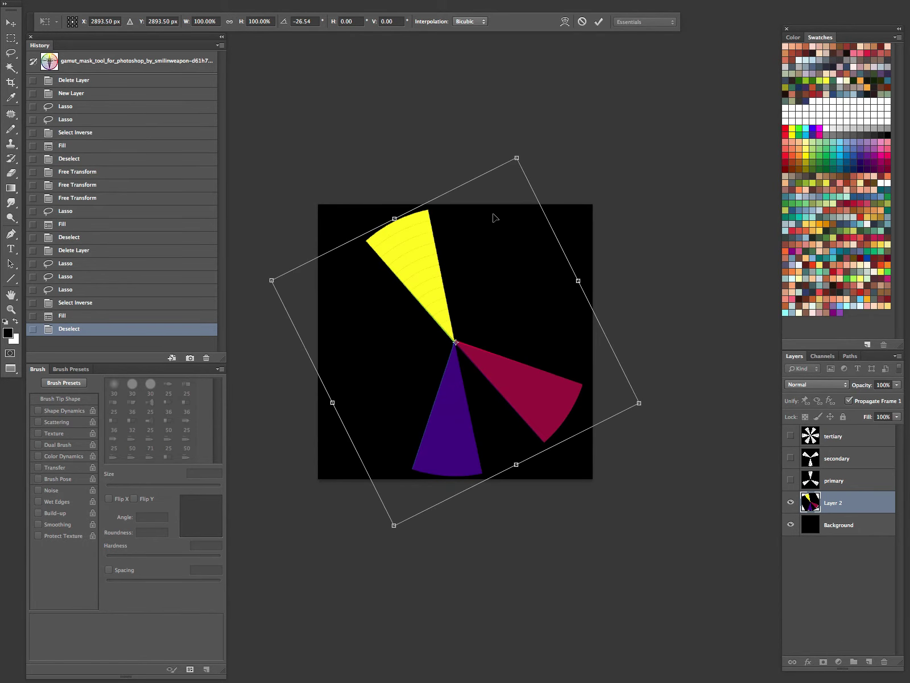
key("Escape")
key("l")
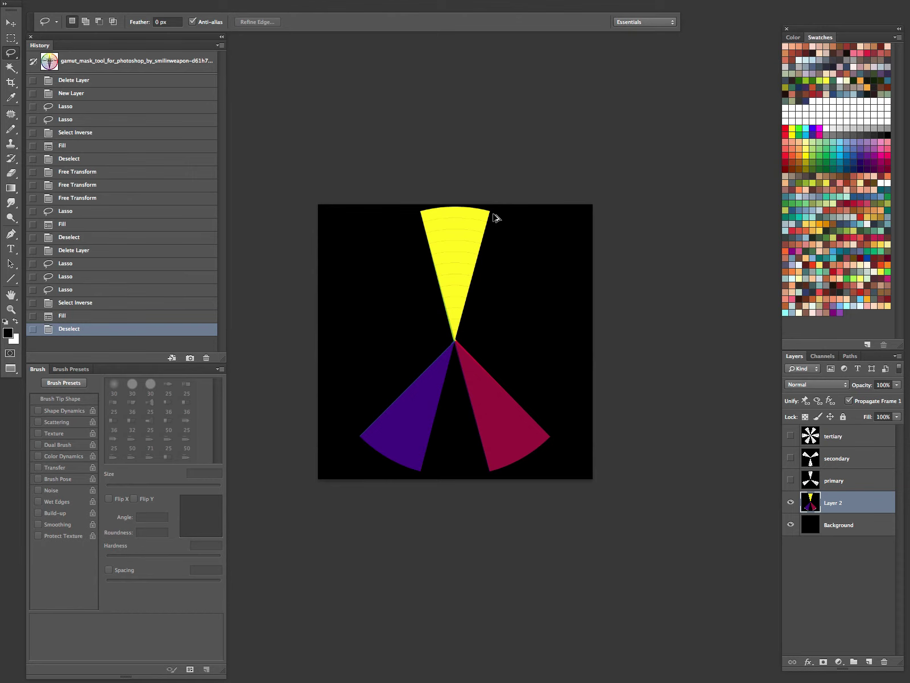
key("ctrl+alt+z")
key("ctrl+alt+z")
Step: Fill outside the three wedges black on a new Layer 3 and rotate the mask into place
key("ctrl+shift+n")
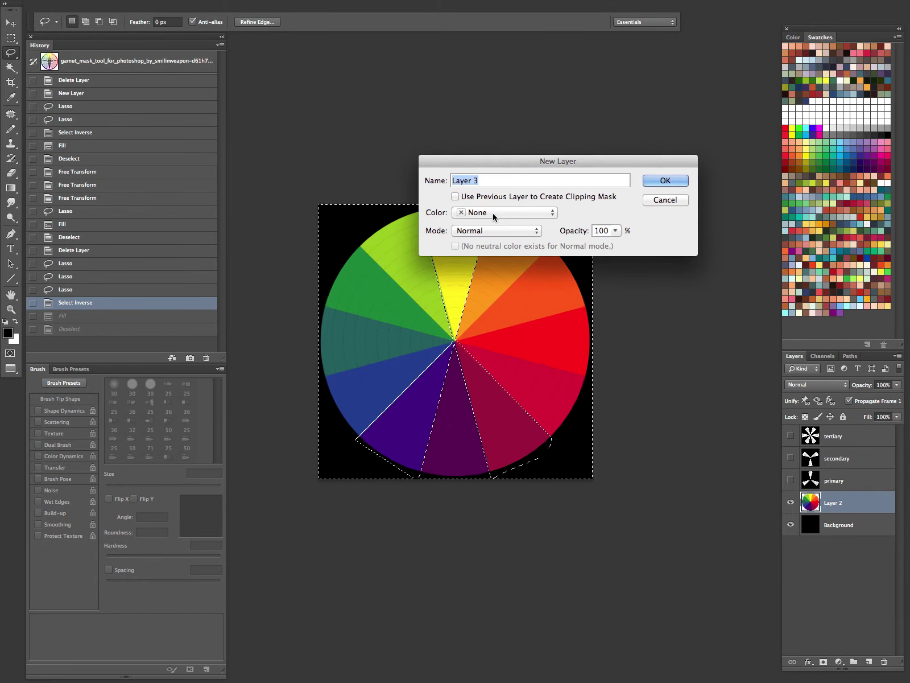
key("Return")
key("alt+BackSpace")
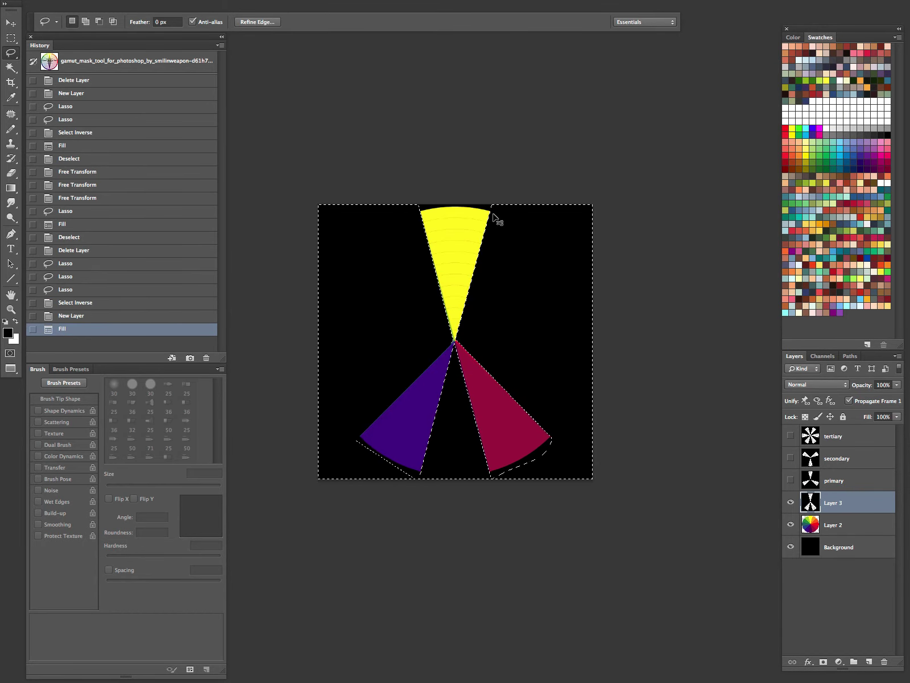
key("ctrl+d")
key("ctrl+t")
left_click_drag(609, 163, 190, 545)
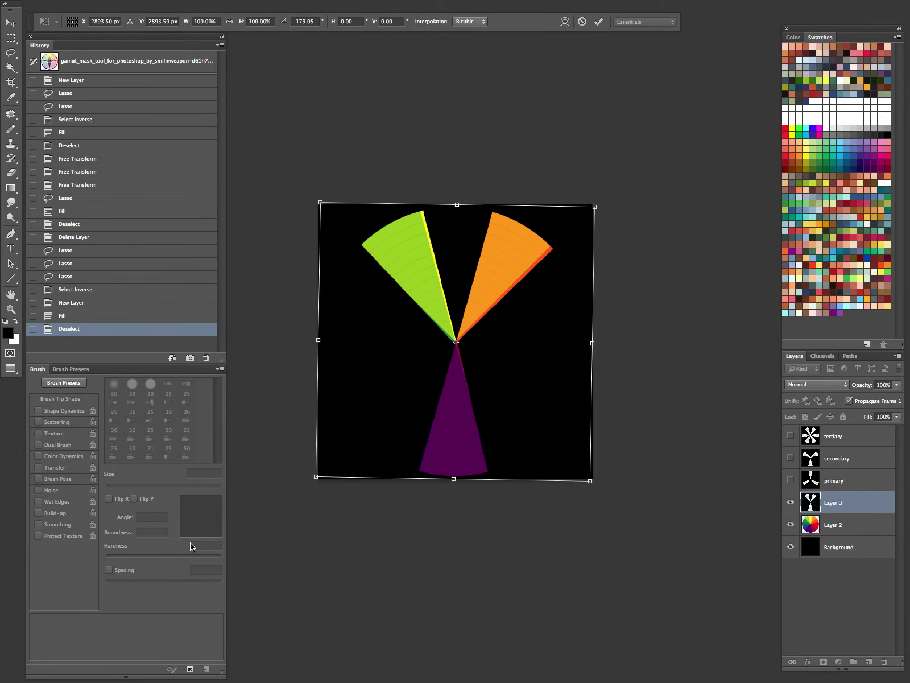
key("Return")
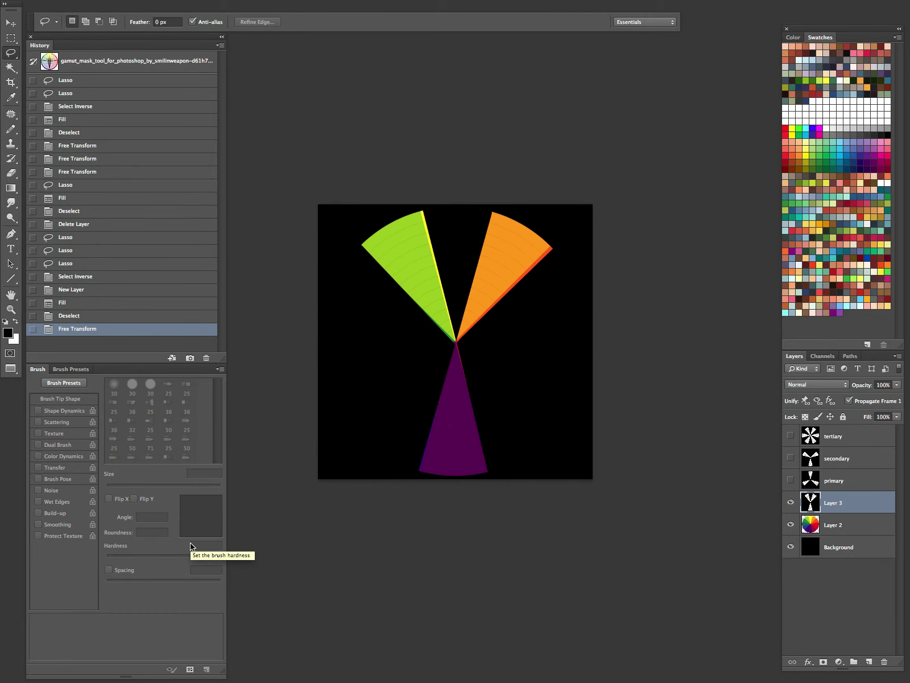
Step: Switch the colour wheel document's screen mode and hide all surrounding panels
key("f")
key("f")
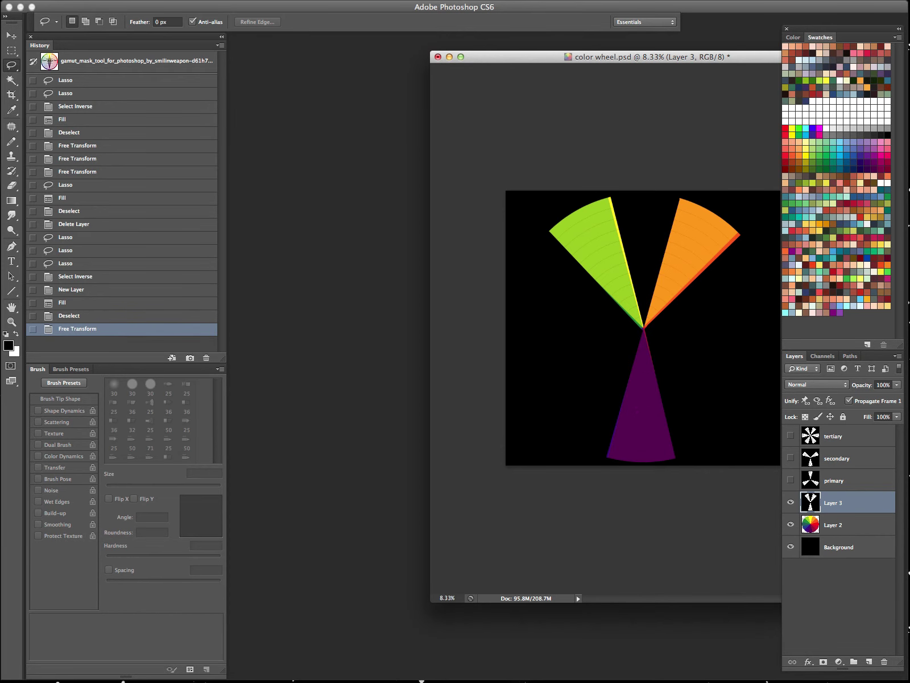
key("shift+Tab")
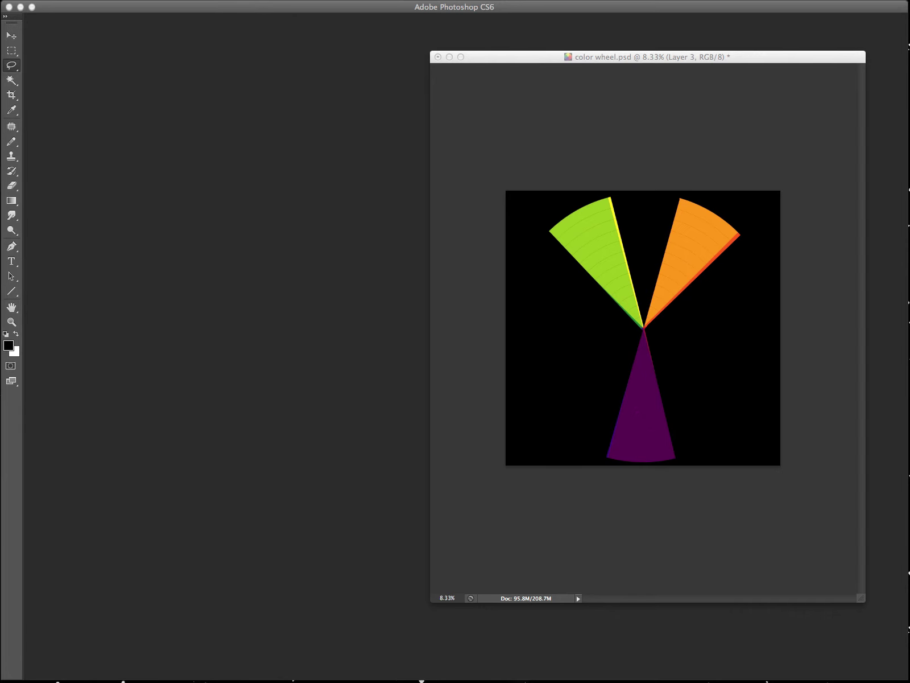
Step: Bring the diablo2.jpg screenshot forward, then the colour wheel document, and move its window left
key("Tab")
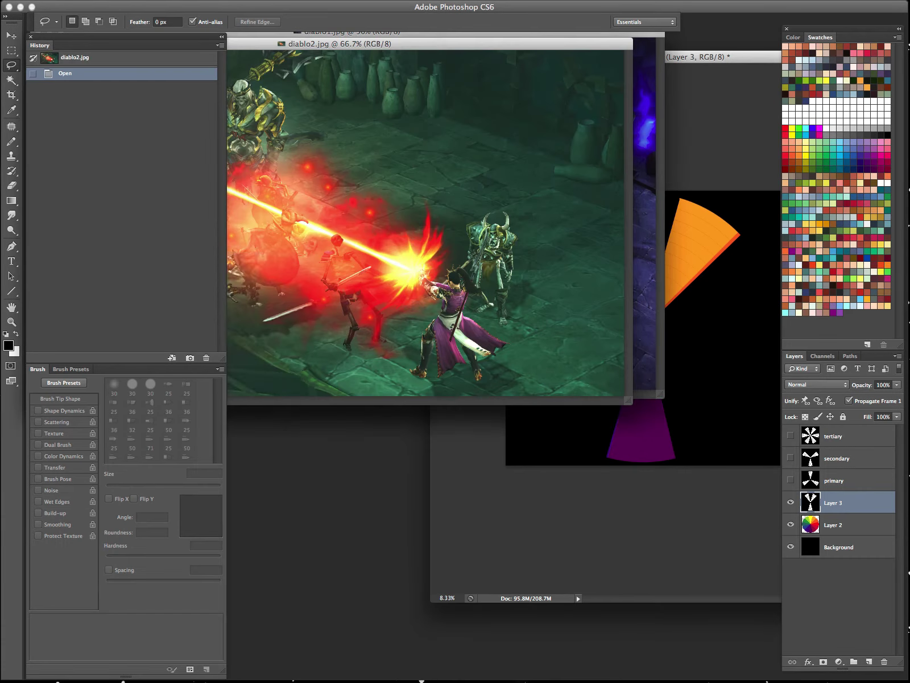
key("Tab")
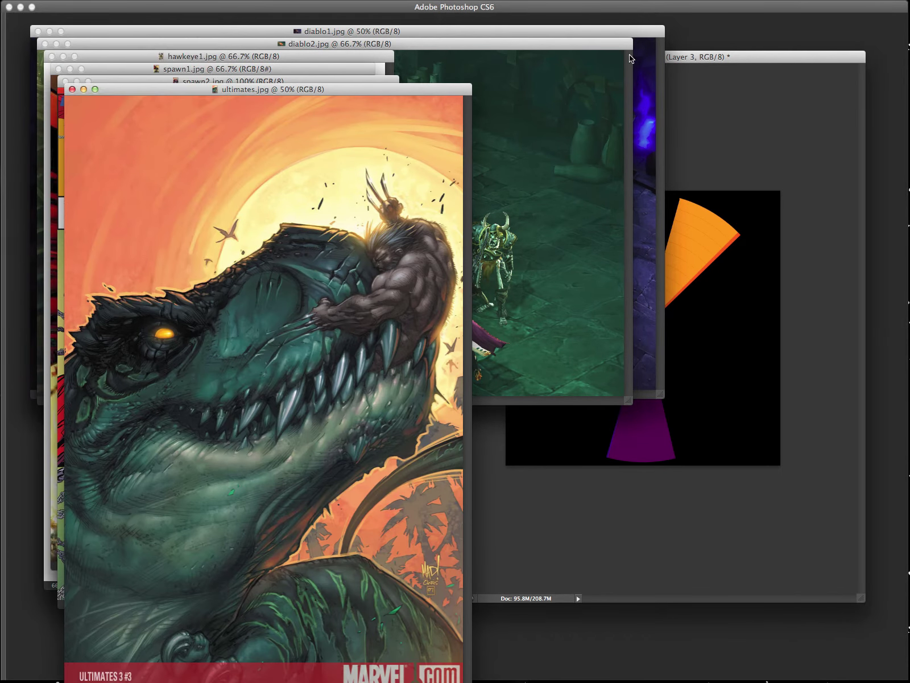
left_click(594, 46)
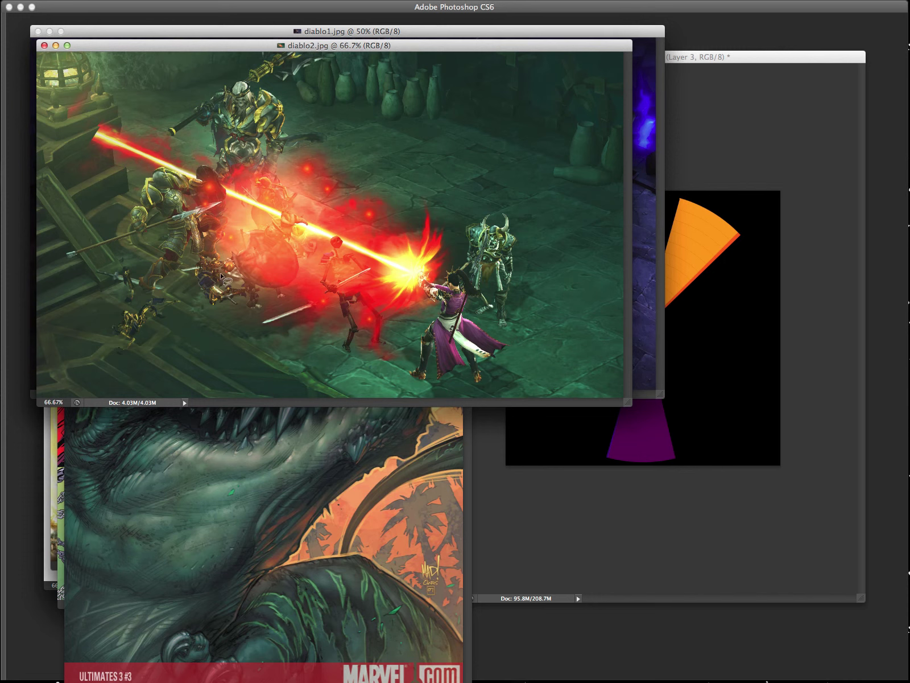
left_click(731, 57)
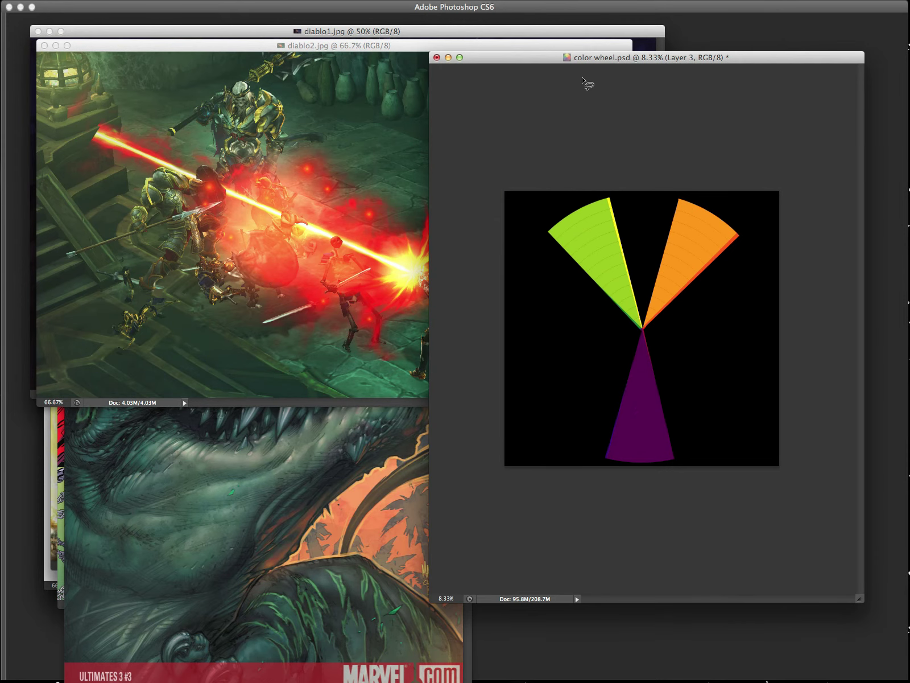
left_click_drag(543, 59, 516, 63)
Step: Zoom the colour wheel to 5%, then move and enlarge its window over the diablo2 screenshot
key("Tab")
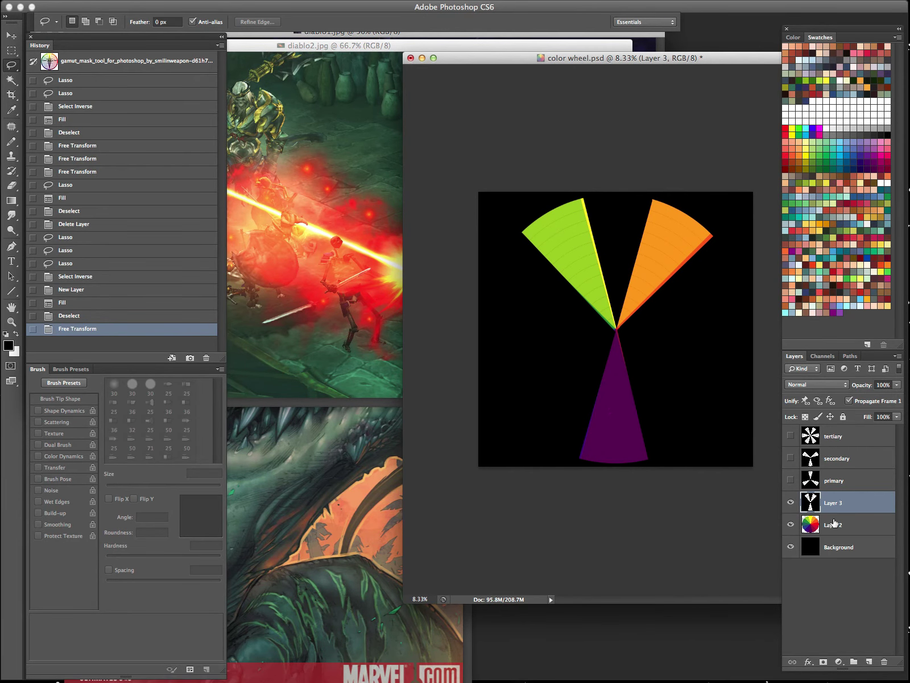
key("Tab")
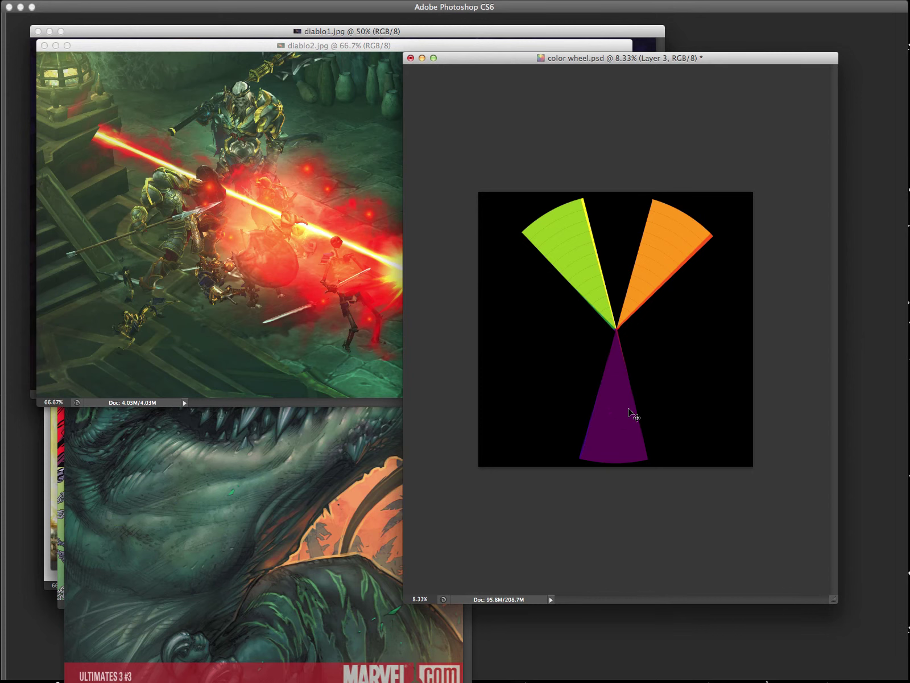
key("super+minus")
key("super+minus")
left_click_drag(555, 58, 599, 274)
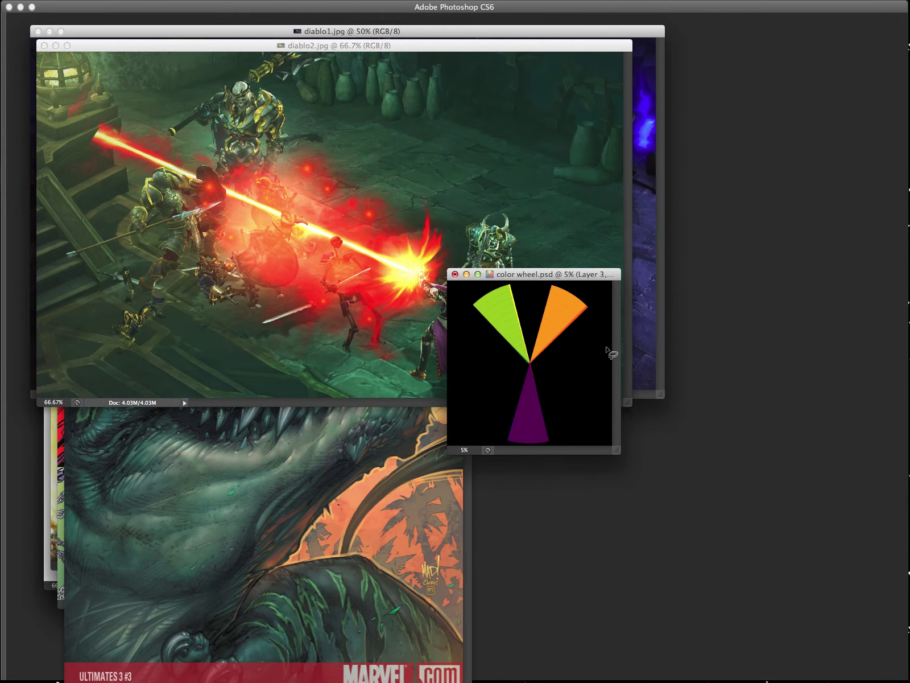
left_click_drag(615, 451, 827, 652)
key("Tab")
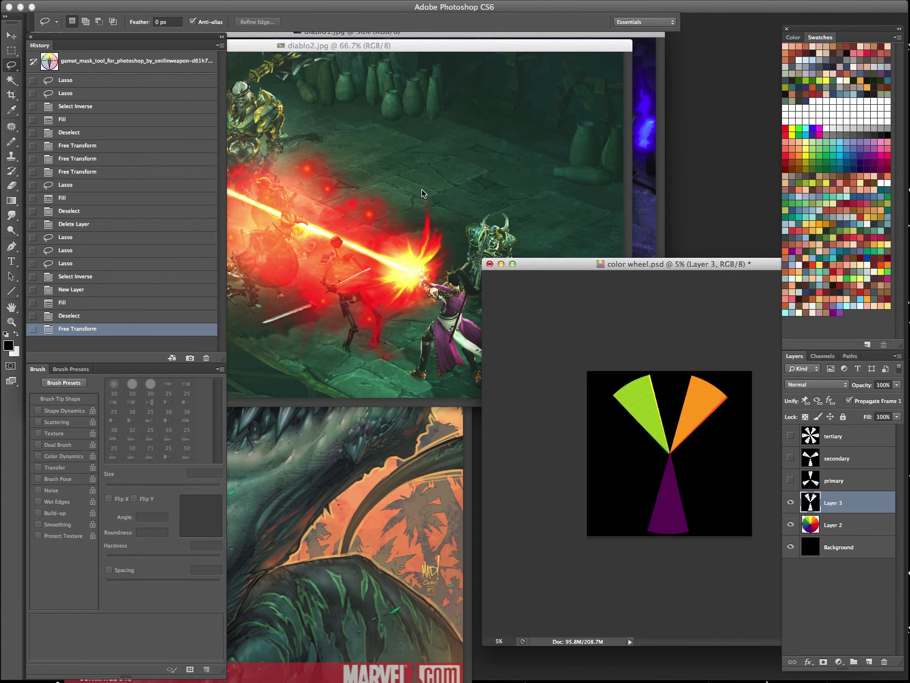
Step: Free Transform the wheel mask, rotating it about 97 degrees, and move the window down-left
key("super+t")
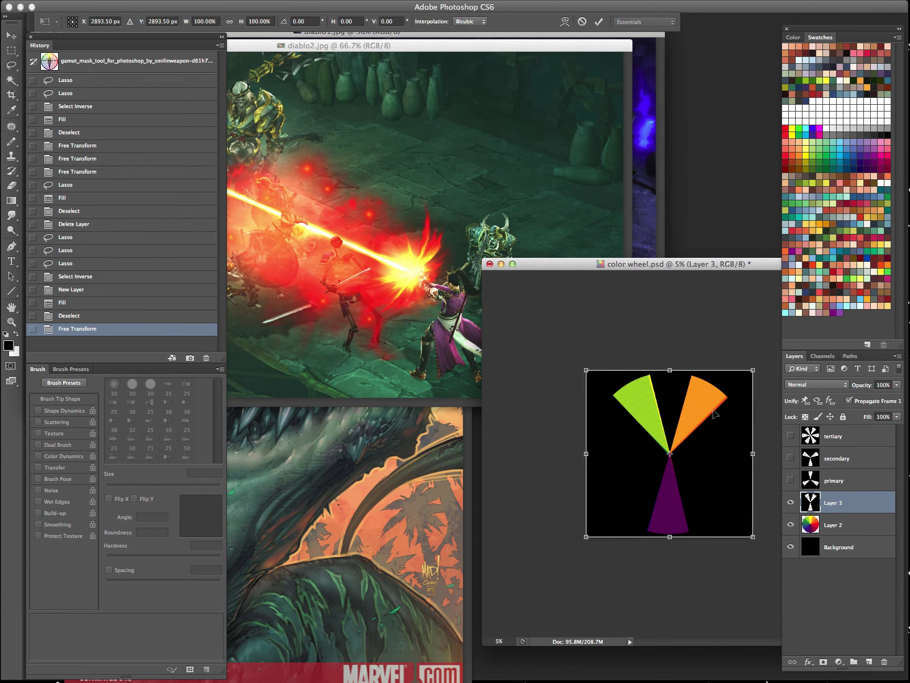
left_click_drag(718, 308, 755, 483)
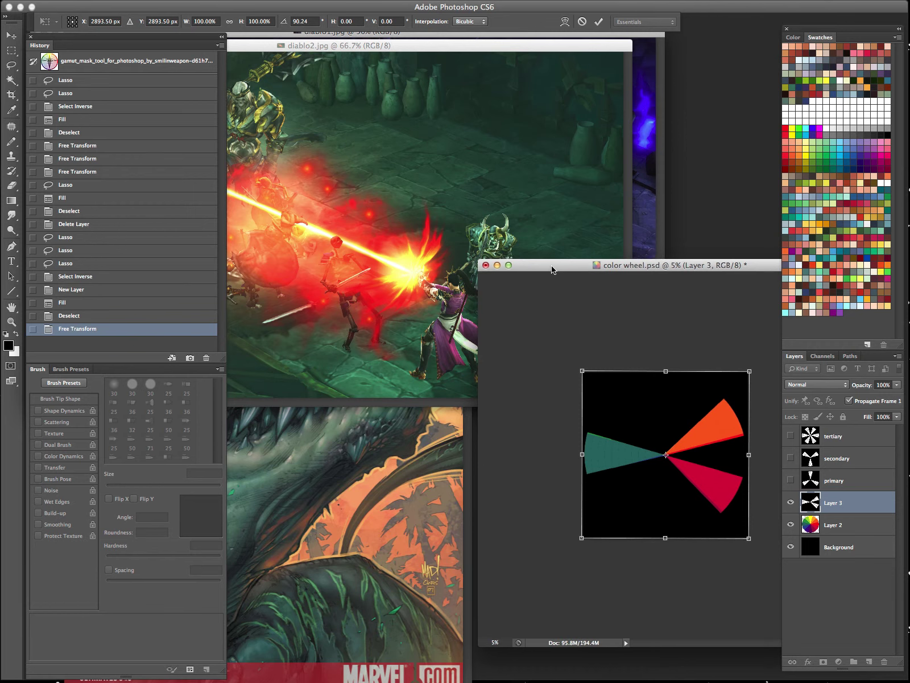
left_click_drag(554, 265, 410, 375)
key("Tab")
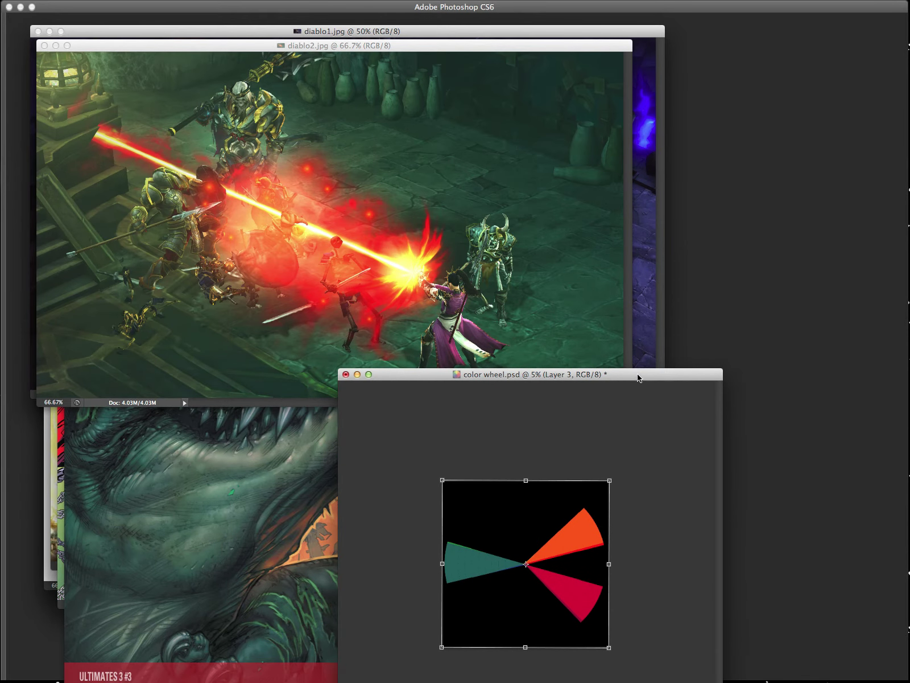
Step: Rotate the mask to pick teal, orange and violet, repositioning the wheel window beside diablo2
left_click_drag(636, 377, 664, 321)
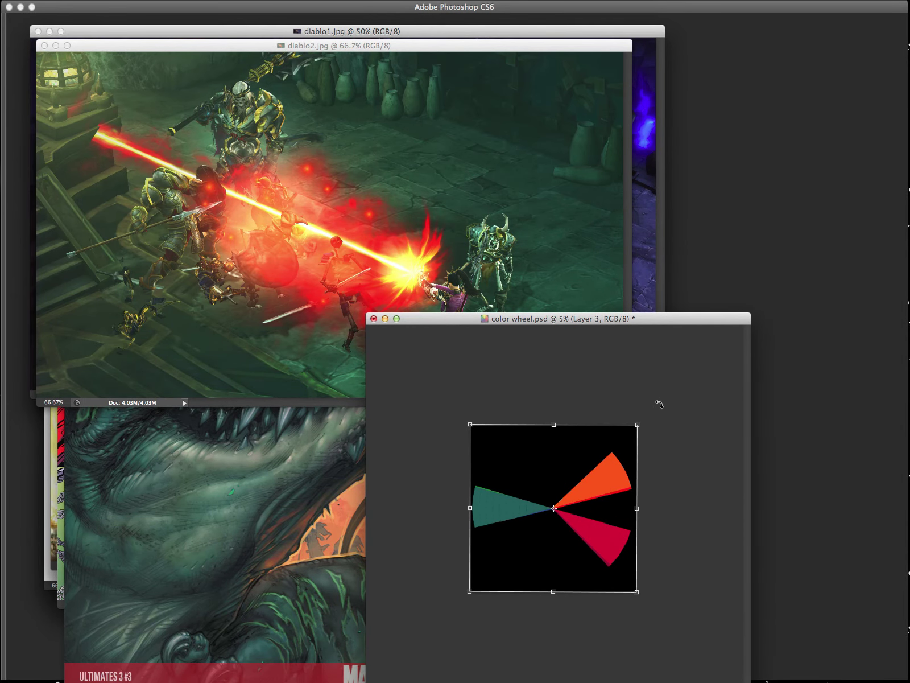
left_click_drag(658, 405, 511, 600)
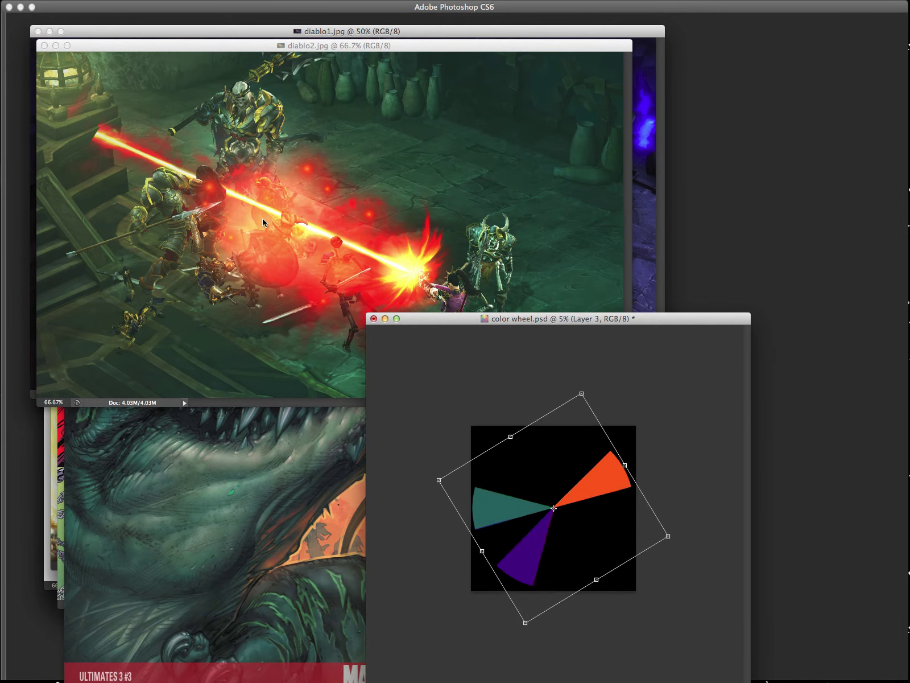
left_click_drag(522, 319, 476, 399)
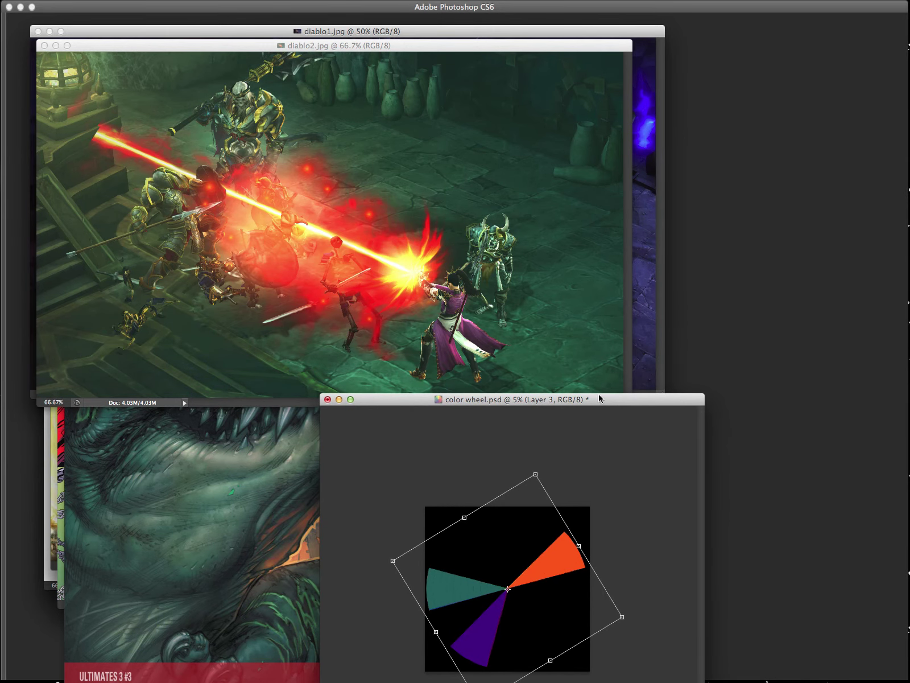
left_click_drag(601, 400, 692, 197)
Step: Commit the transform, minimize diablo2.jpg, and place the wheel window beside the diablo1 artwork
key("Return")
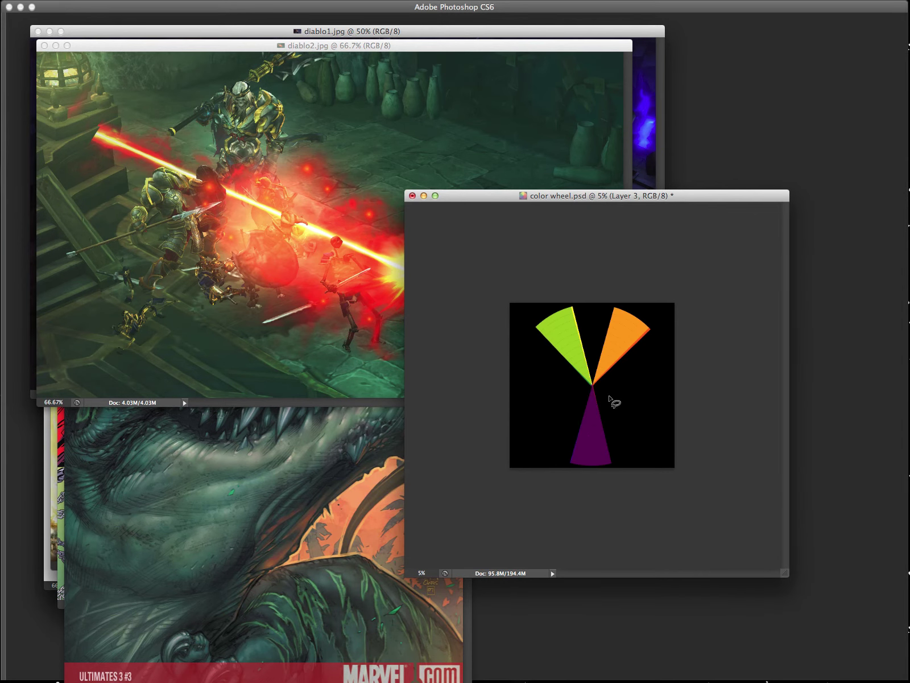
left_click(454, 161)
double_click(410, 47)
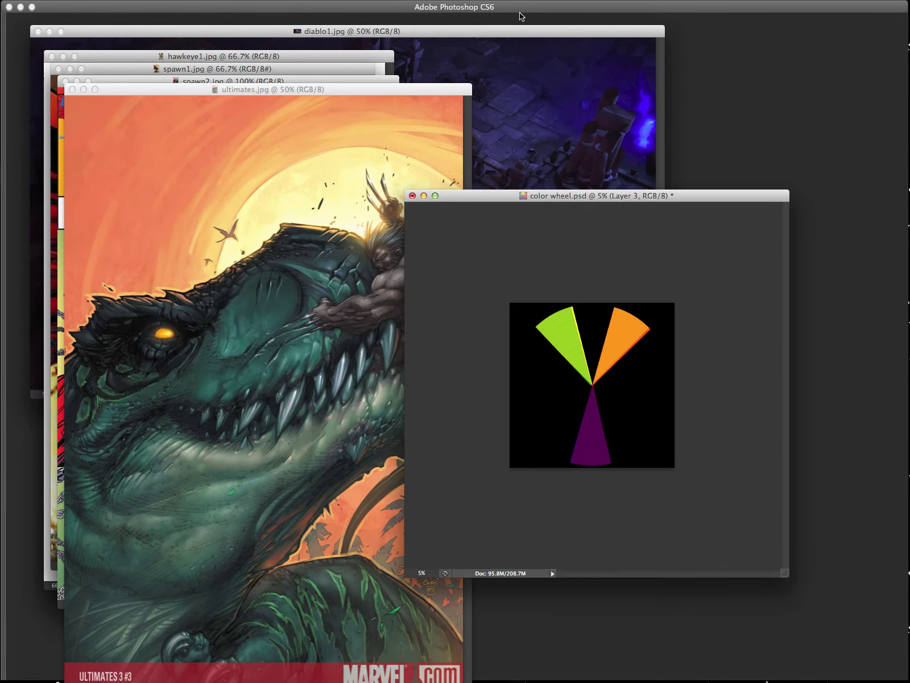
left_click(482, 41)
left_click_drag(711, 203, 687, 279)
Step: Rotate the wheel mask to reveal orange, blue and purple wedges and commit it
key("Tab")
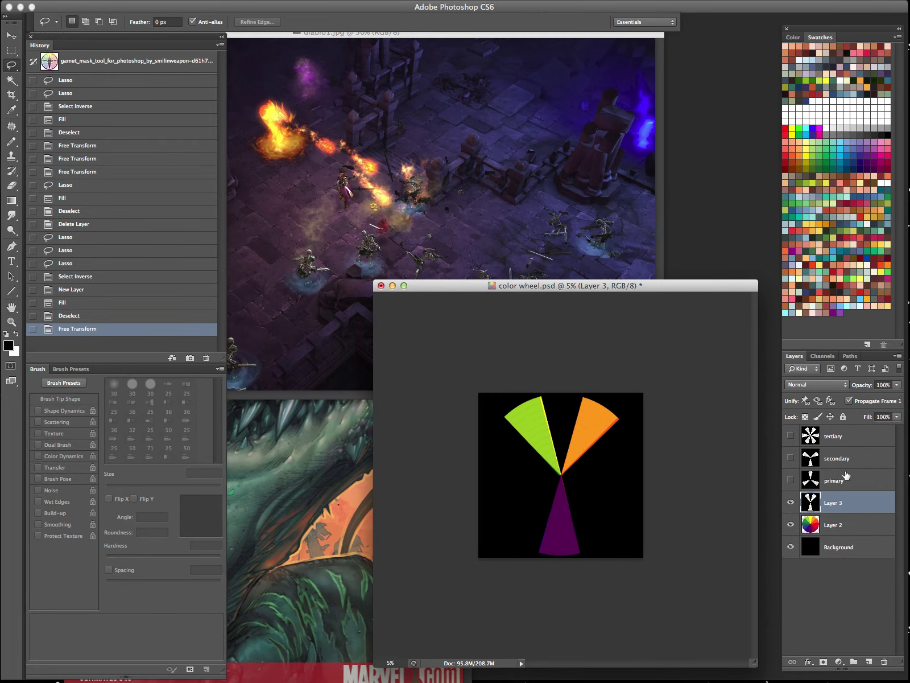
key("Tab")
key("ctrl+t")
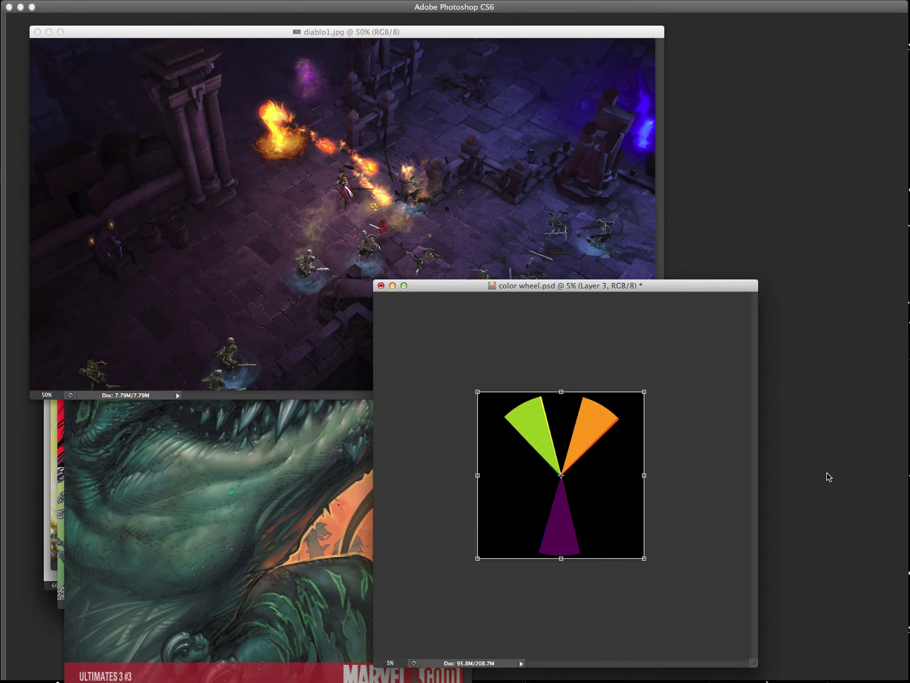
left_click_drag(662, 357, 651, 407)
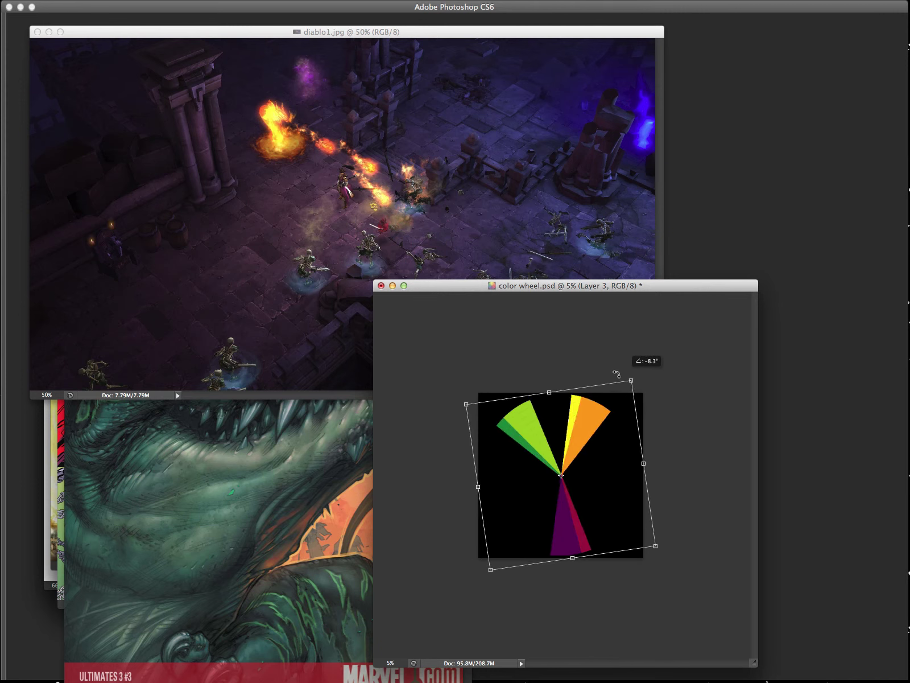
left_click_drag(616, 374, 470, 497)
key("Return")
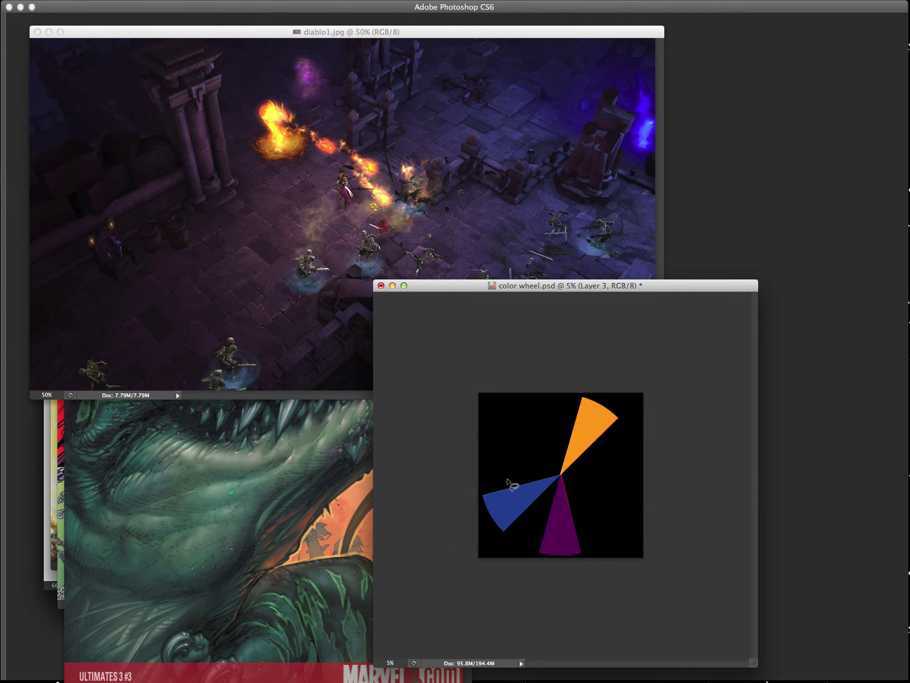
Step: Compare diablo1.jpg with the wheel, then close the diablo1 artwork window
left_click(627, 155)
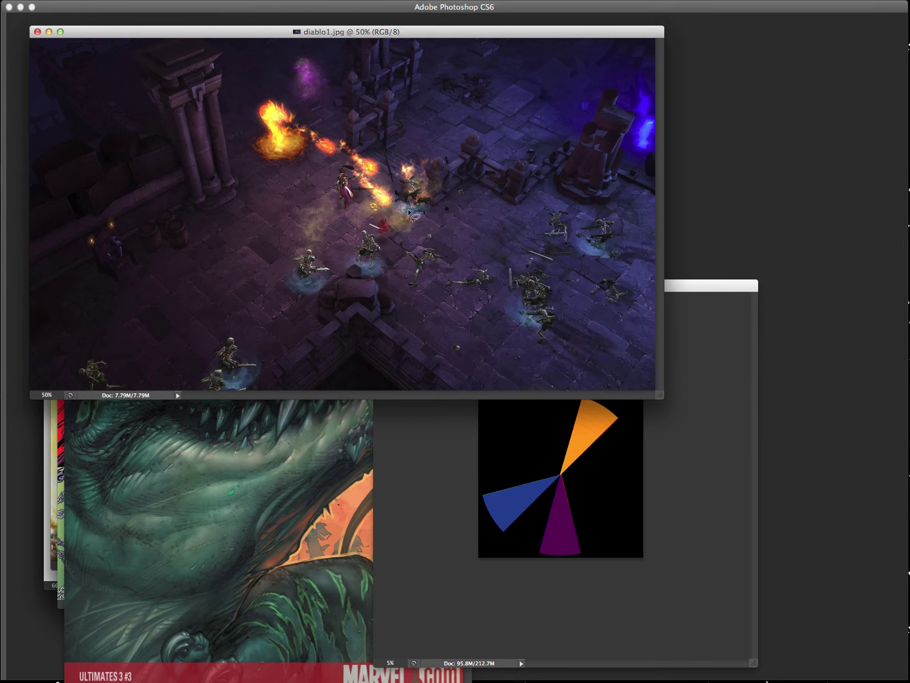
left_click(711, 286)
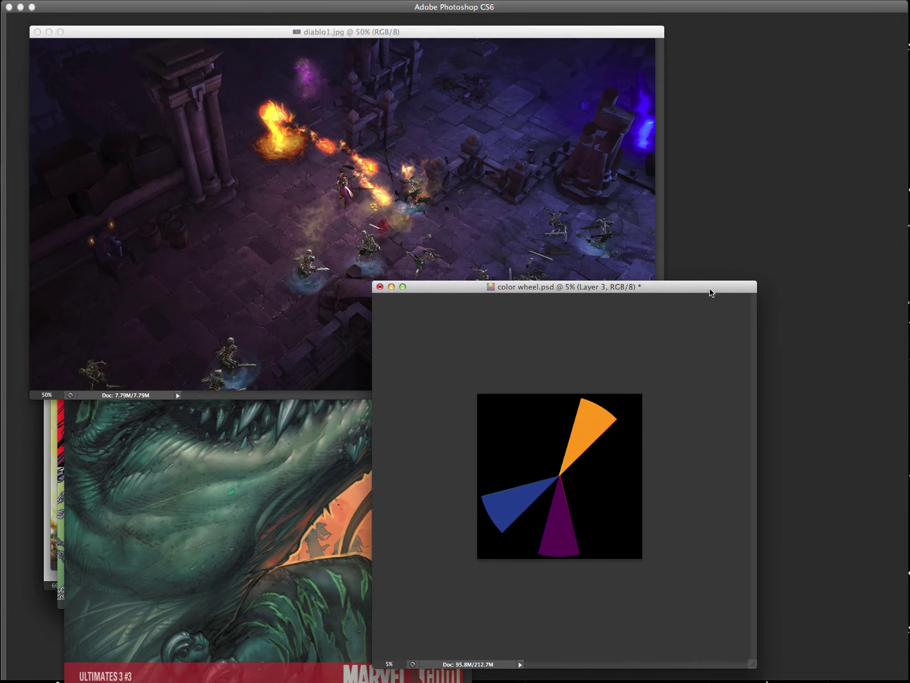
left_click(424, 36)
key("super+w")
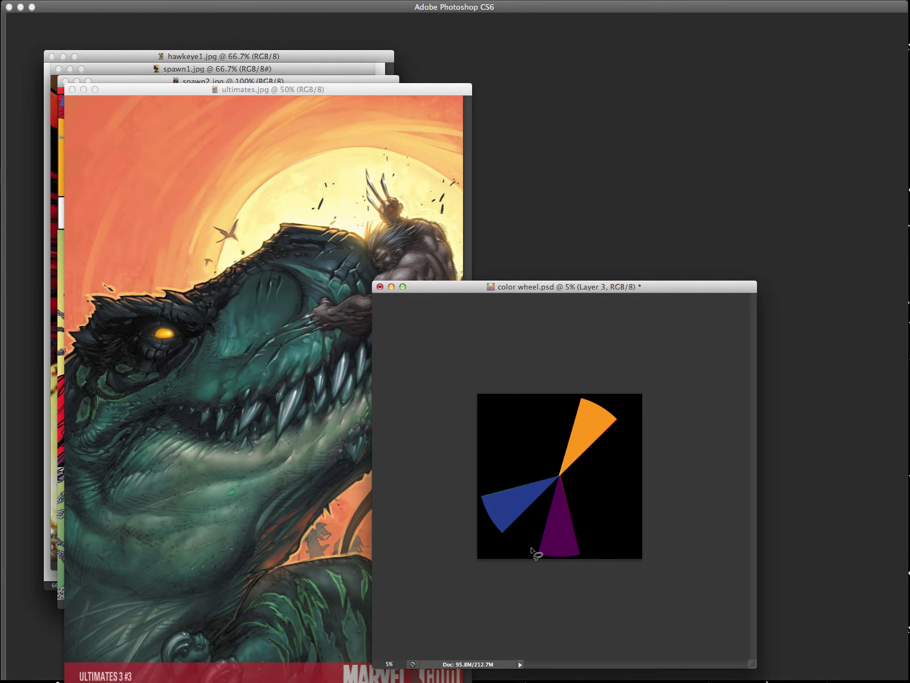
Step: Arrange the colour wheel window up and right beside the Ultimates cover, moving the cover up
left_click_drag(654, 287, 715, 227)
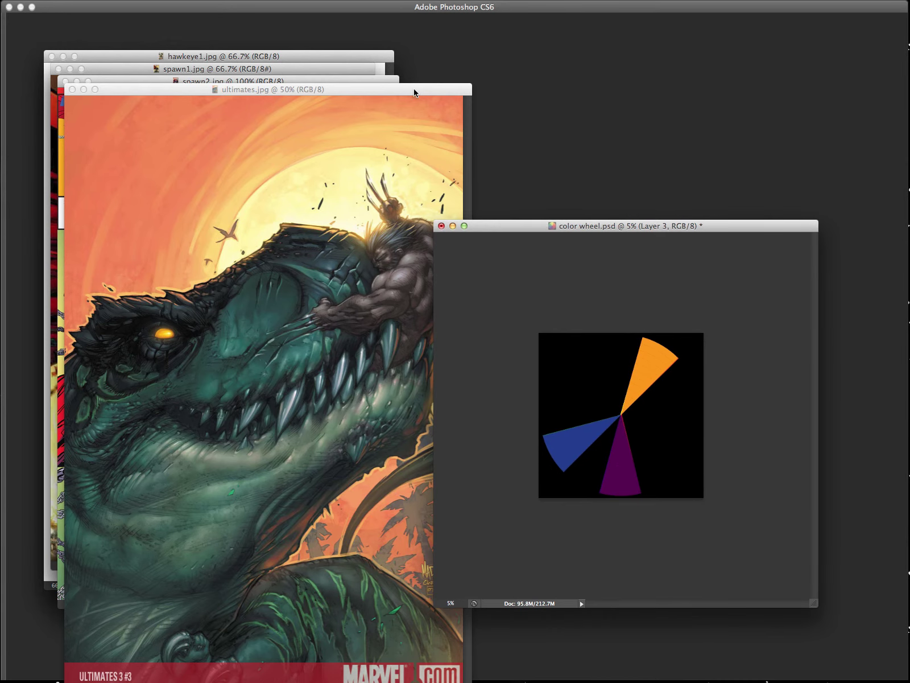
left_click_drag(504, 226, 562, 152)
left_click_drag(397, 91, 385, 46)
left_click_drag(571, 150, 553, 132)
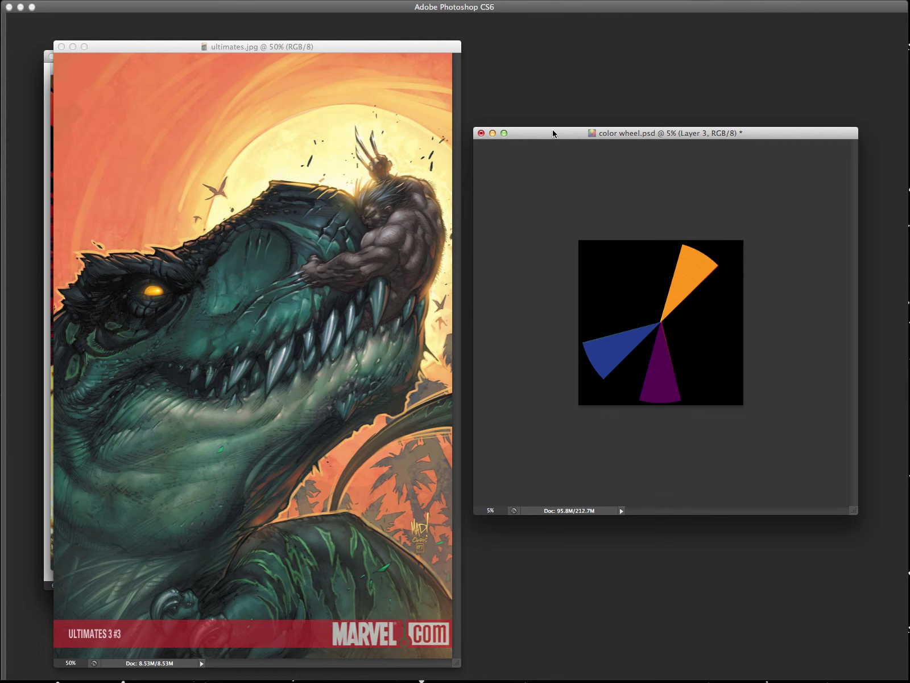
key("Tab")
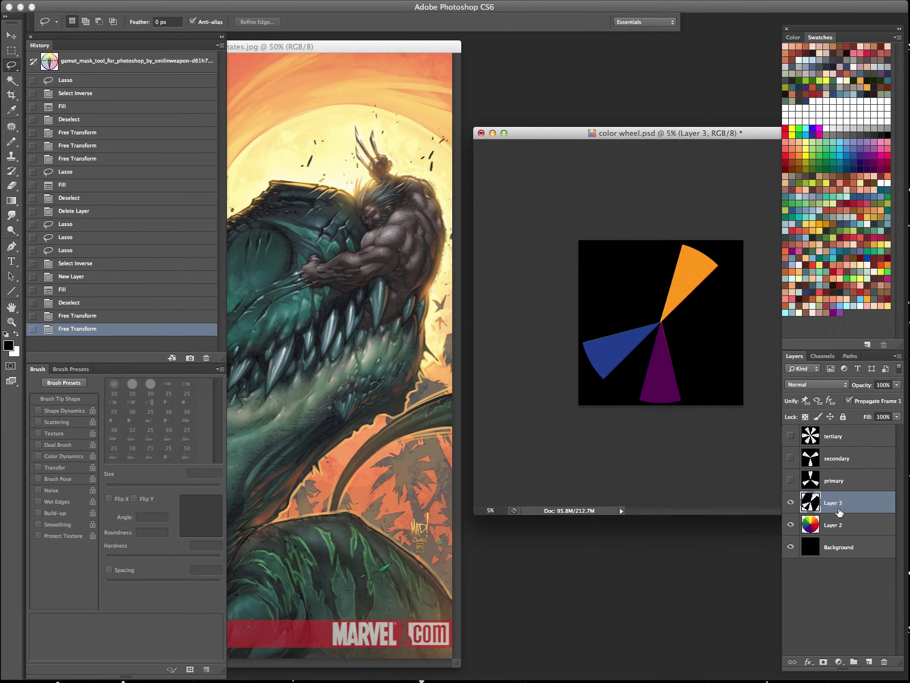
key("Tab")
Step: Trial-rotate the wheel mask about 31 degrees and bring the spawn2 cover forward
key("ctrl+t")
left_click_drag(792, 179, 806, 288)
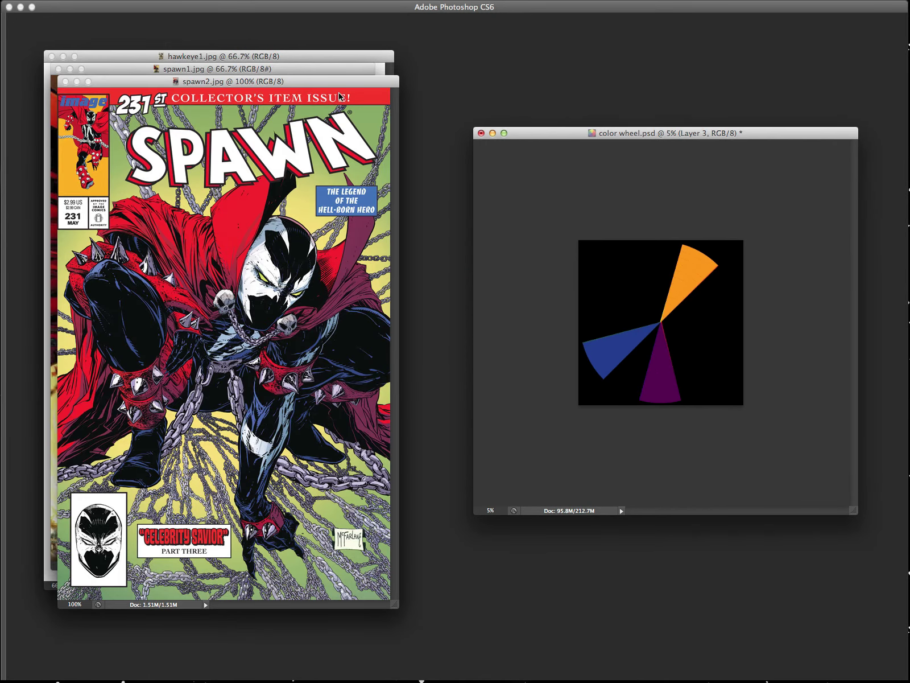
left_click_drag(335, 81, 349, 109)
Step: Try a yellow-green, crimson and purple mask rotation, drop it, and move the spawn1 cover right
left_click(626, 137)
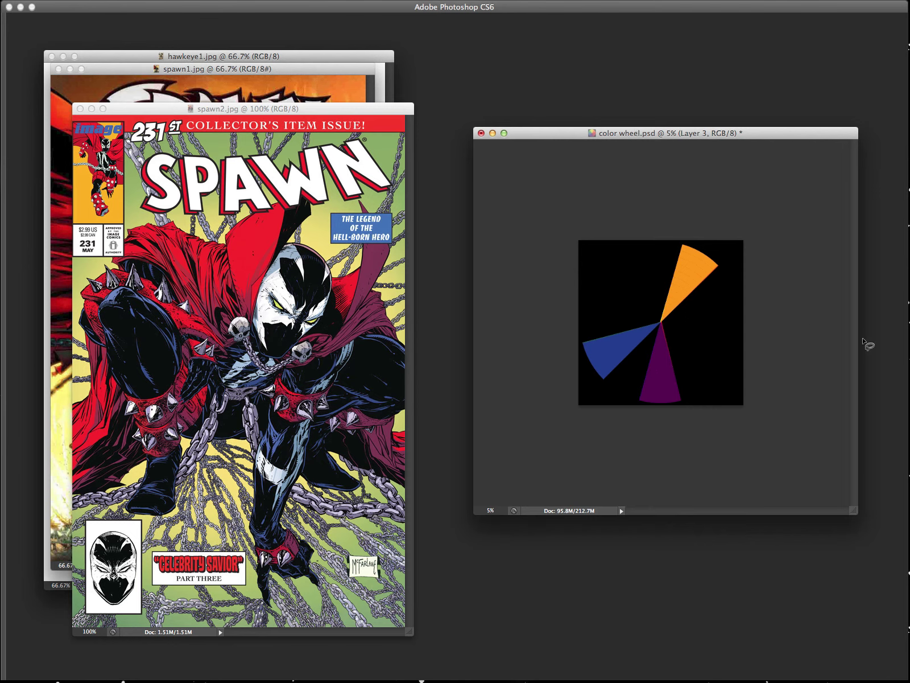
key("ctrl+t")
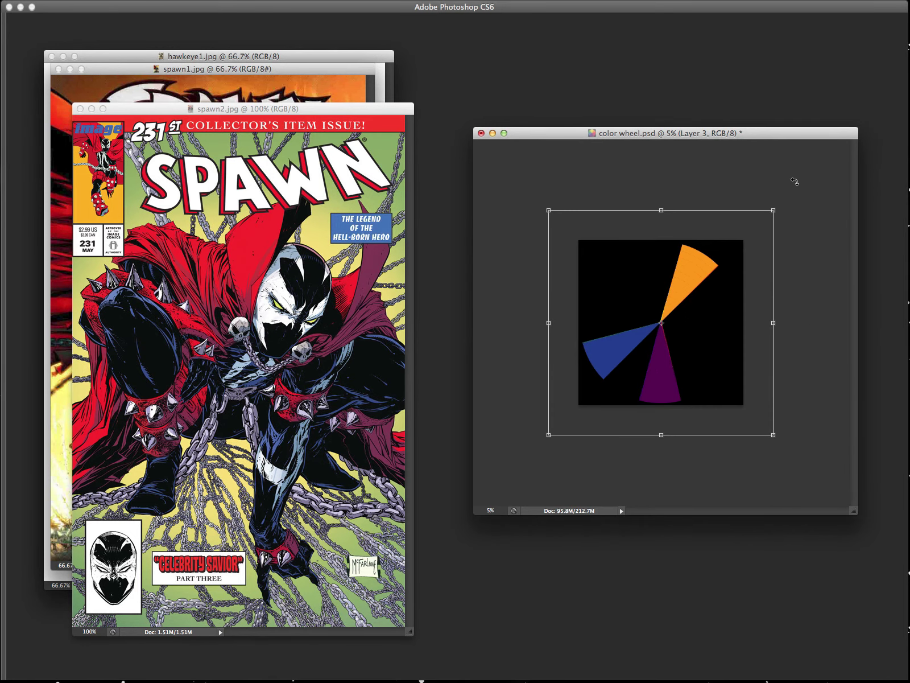
left_click_drag(791, 192, 617, 164)
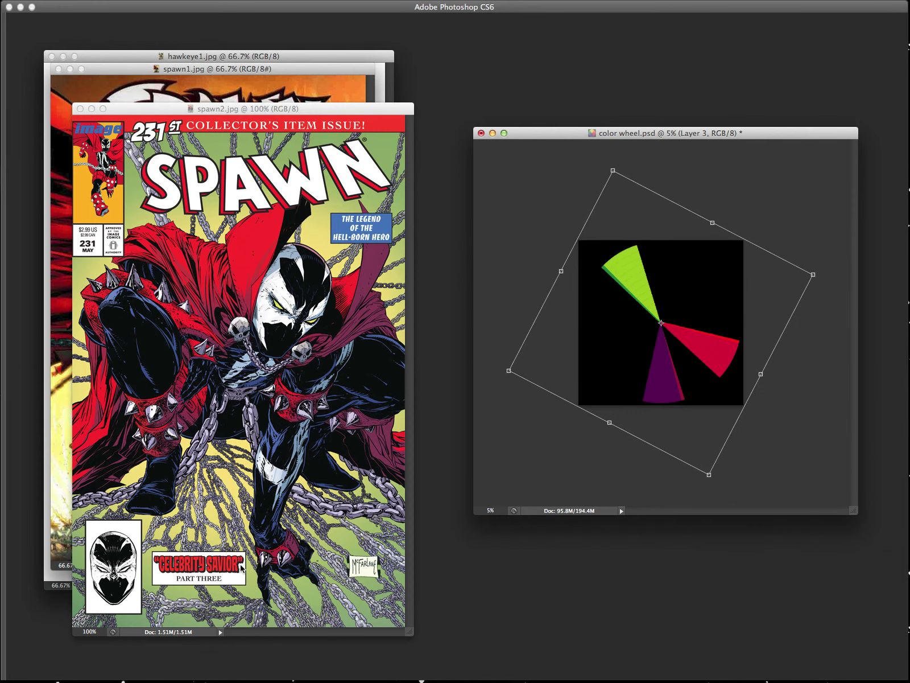
left_click_drag(818, 259, 820, 267)
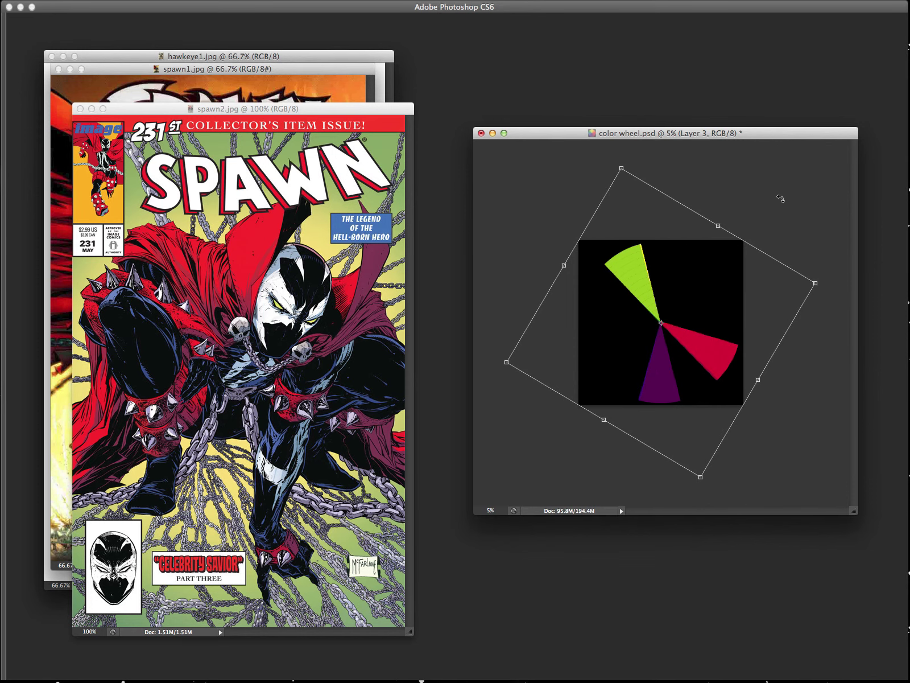
key("Return")
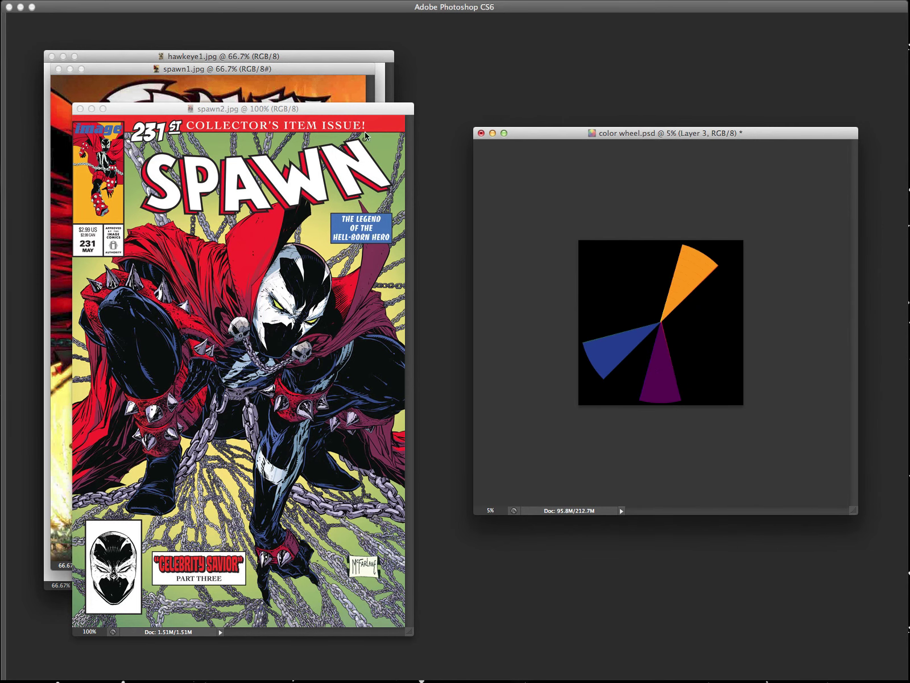
left_click(322, 73)
left_click_drag(322, 72, 354, 73)
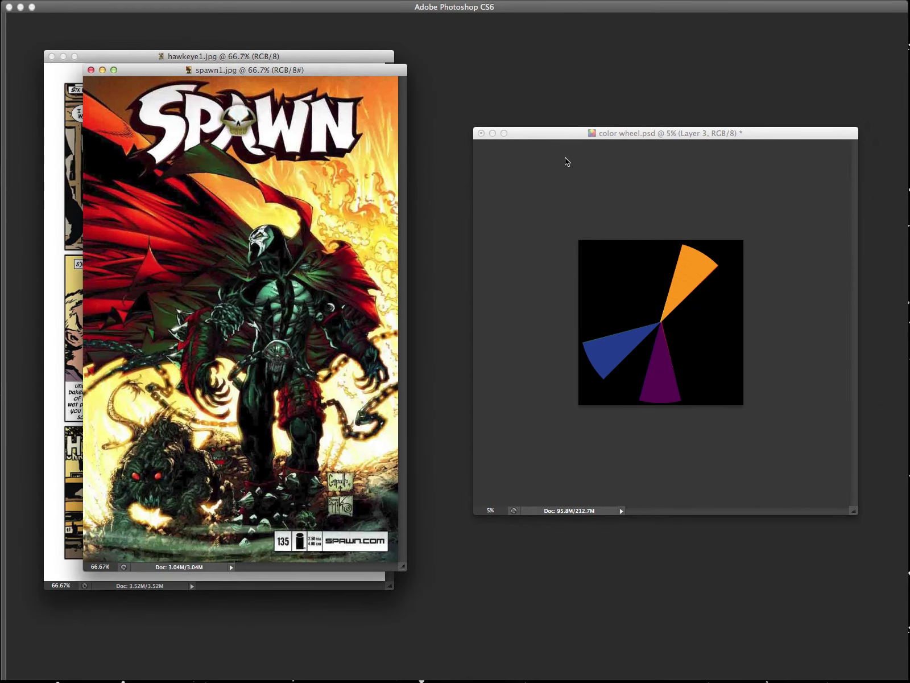
Step: Rotate the wheel mask about 37° clockwise to show teal, orange and crimson beside spawn1
left_click(535, 186)
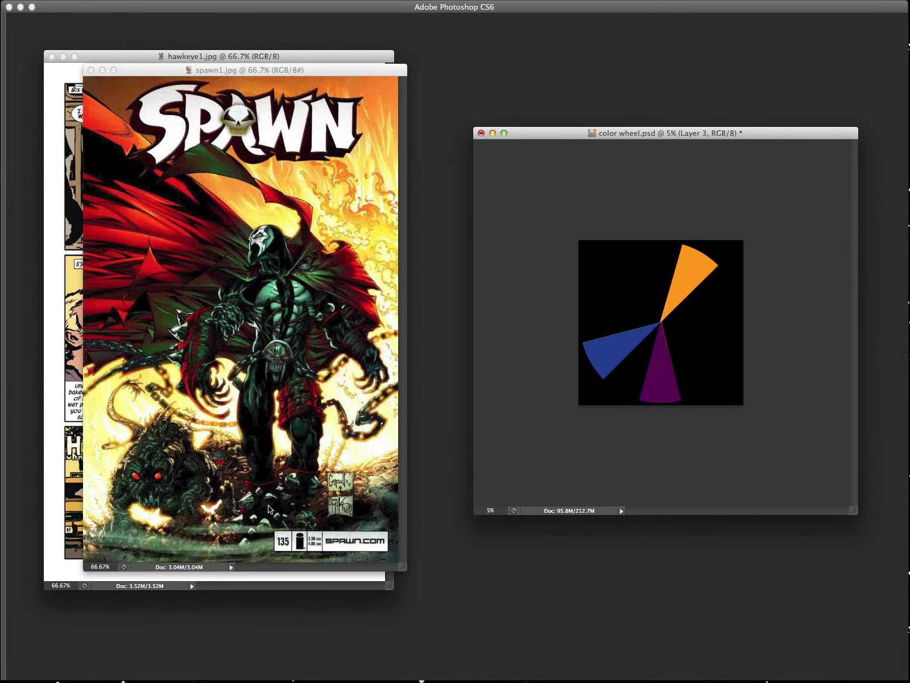
key("super+t")
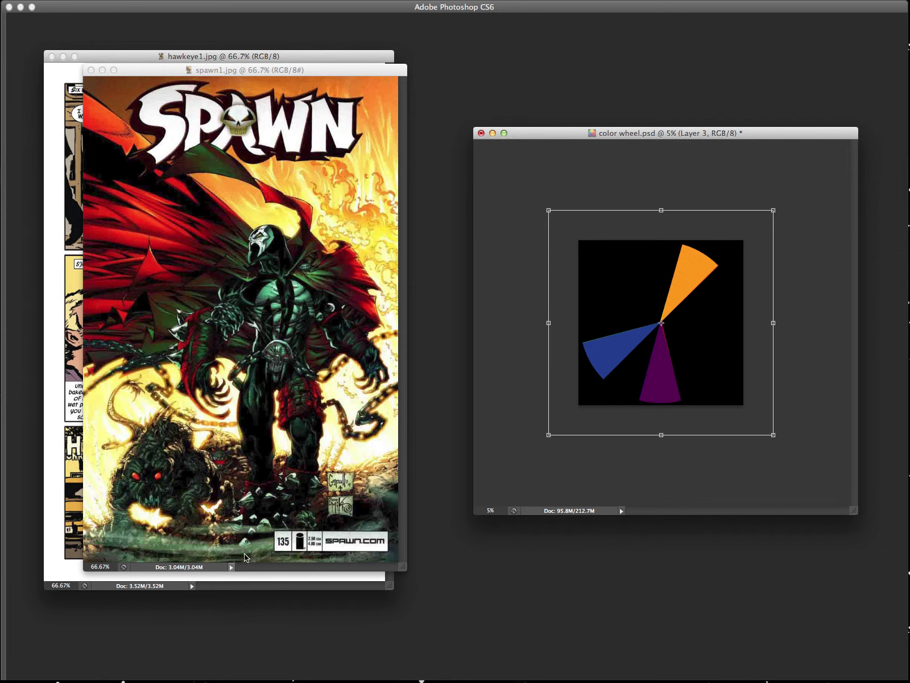
left_click_drag(790, 187, 472, 281)
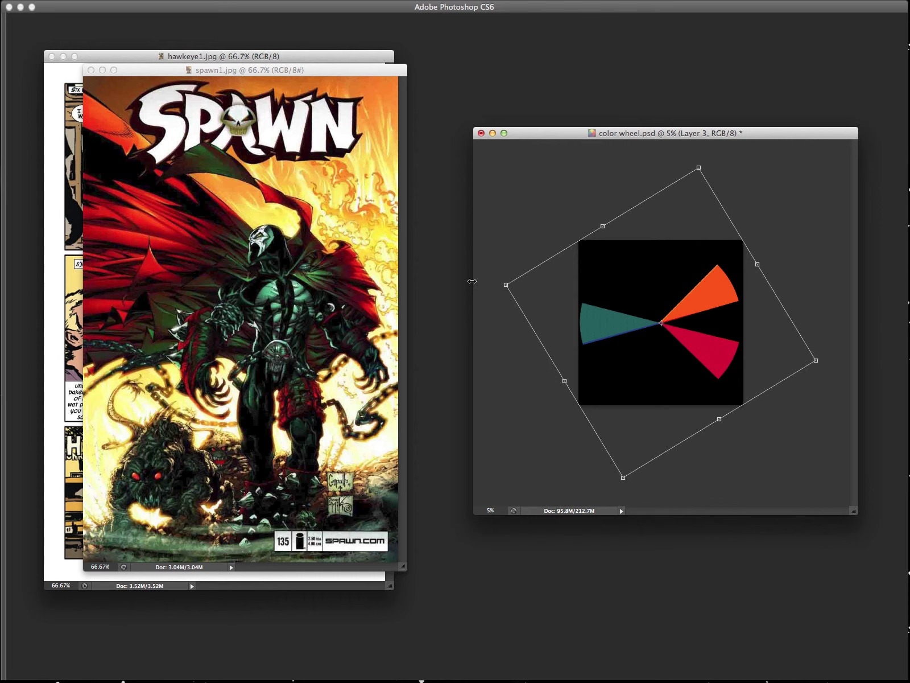
key("Return")
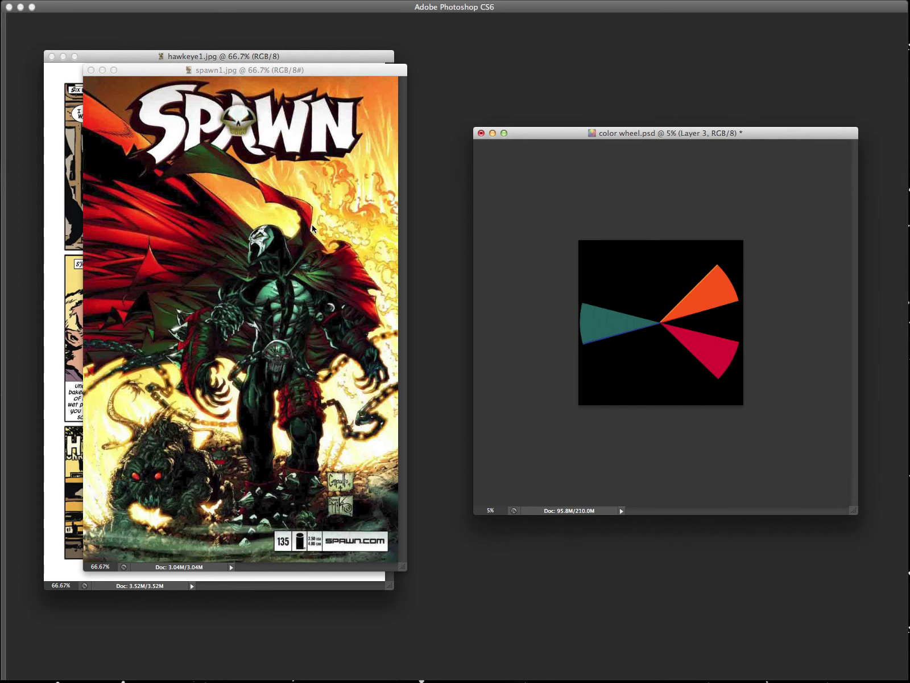
left_click_drag(356, 70, 369, 64)
left_click_drag(232, 69, 229, 98)
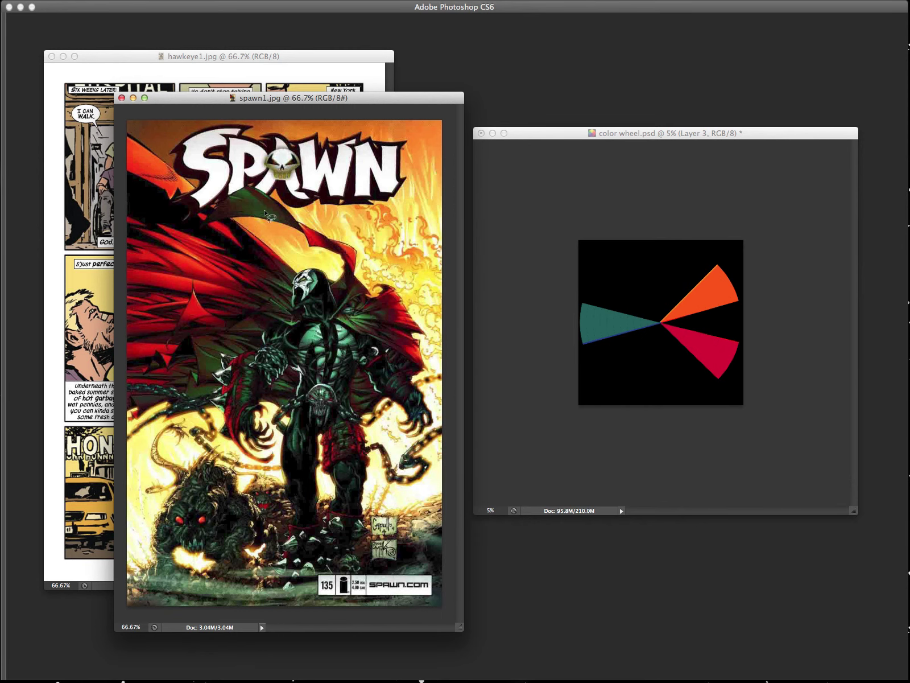
Step: Close spawn1.jpg and hawkeye1.jpg and rotate the wedge mask to reveal yellow, red-orange and violet
left_click(121, 98)
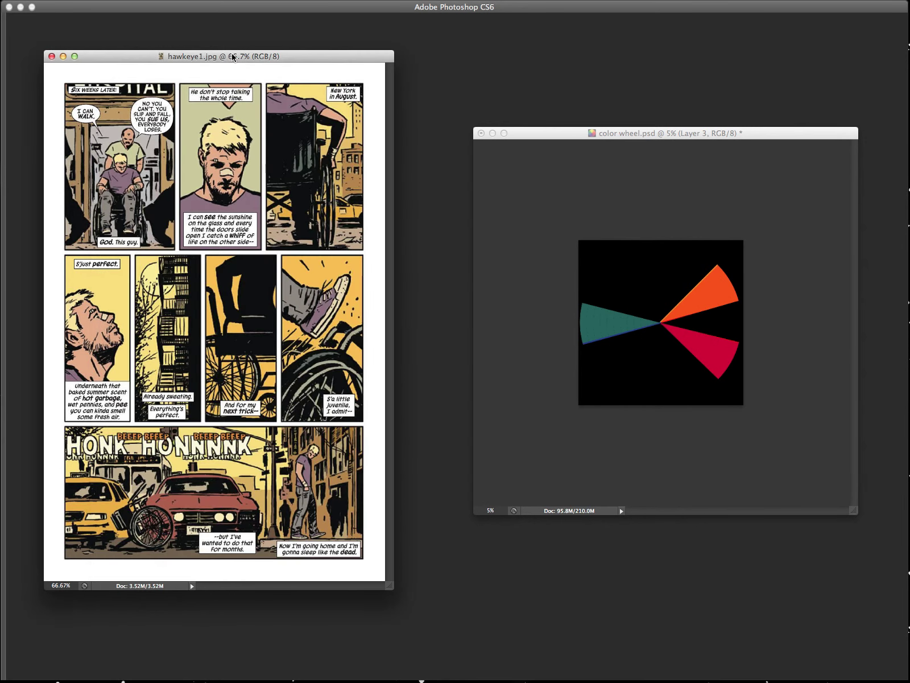
left_click(544, 137)
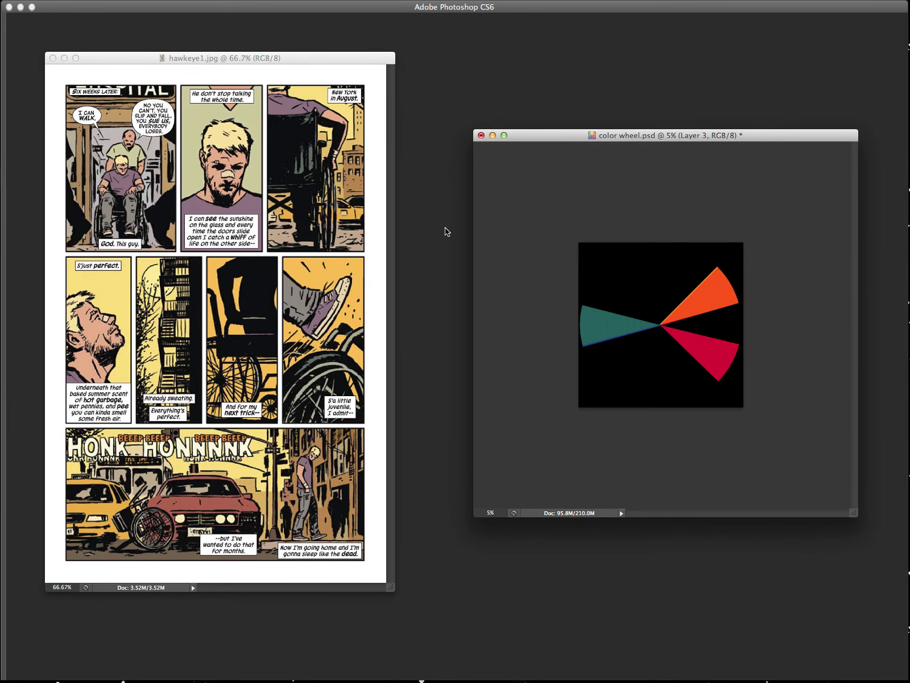
key("super+t")
left_click_drag(756, 436, 770, 307)
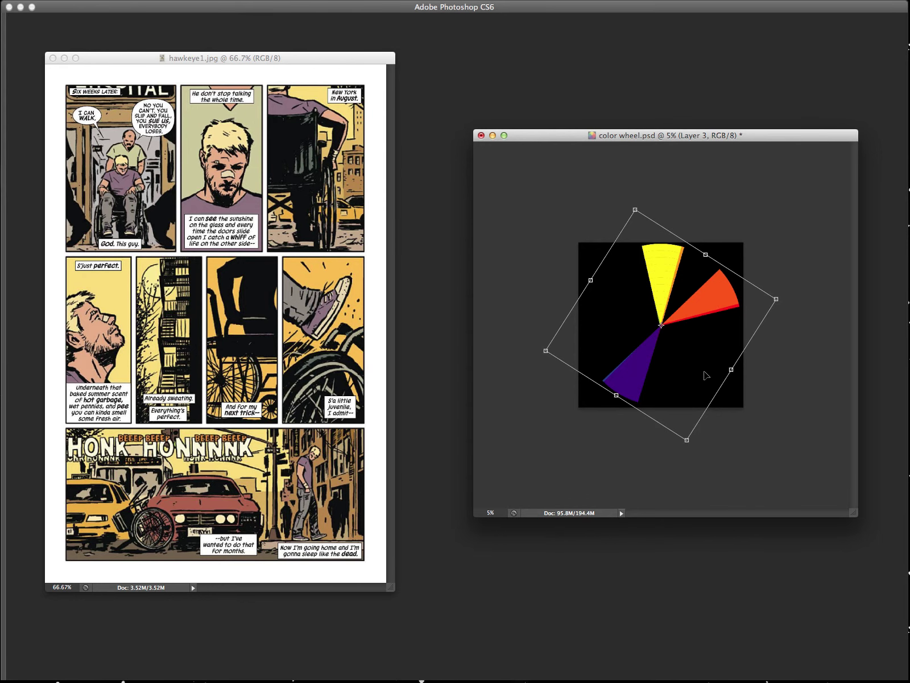
left_click_drag(767, 332, 769, 328)
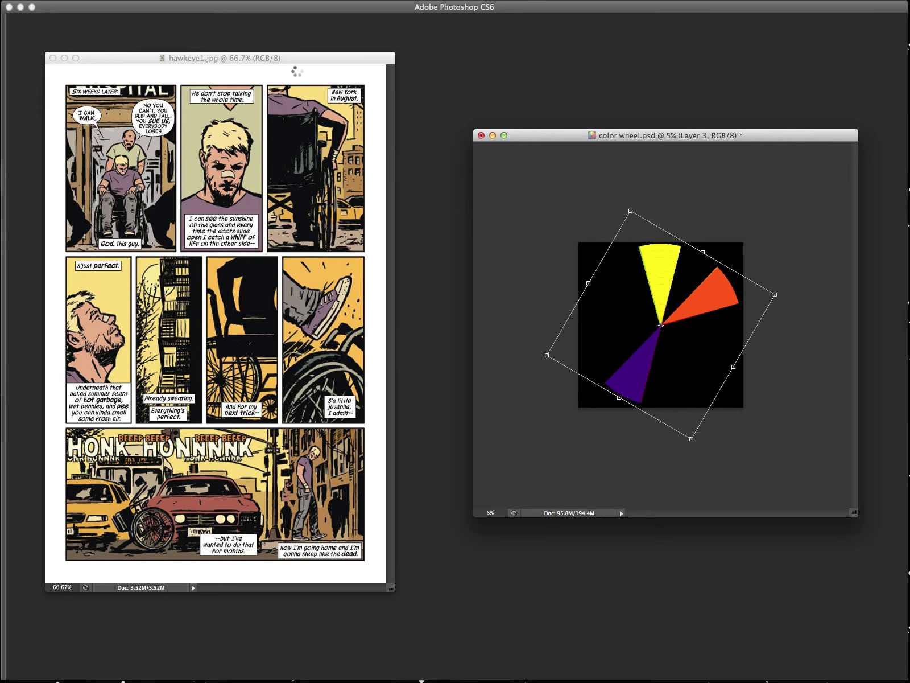
key("super+w")
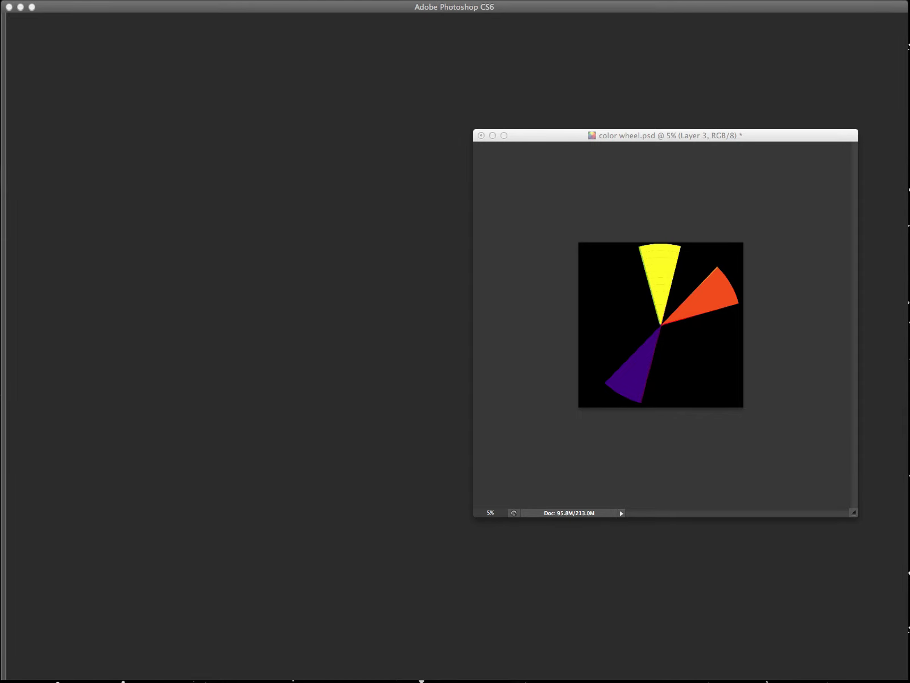
Step: Move the wheel window left and clear the mask layer to reveal the full wheel
left_click_drag(561, 136, 281, 138)
key("Tab")
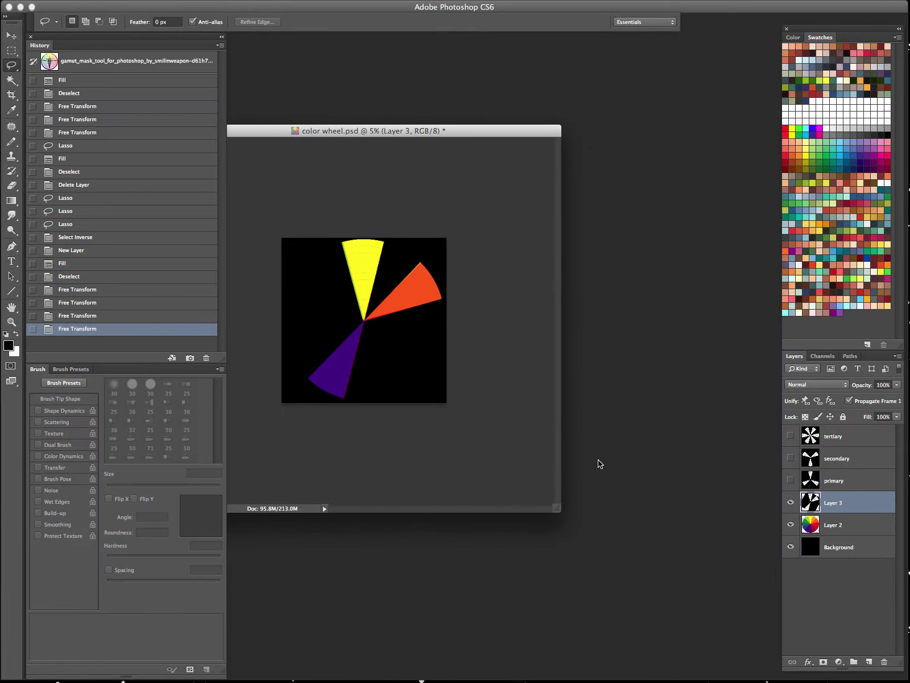
key("super+a")
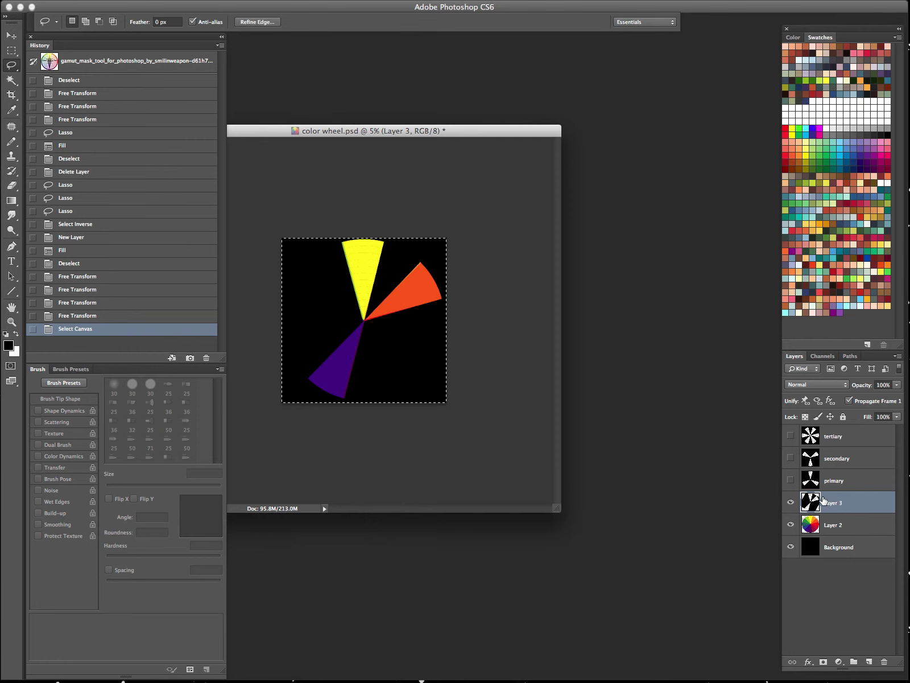
key("Delete")
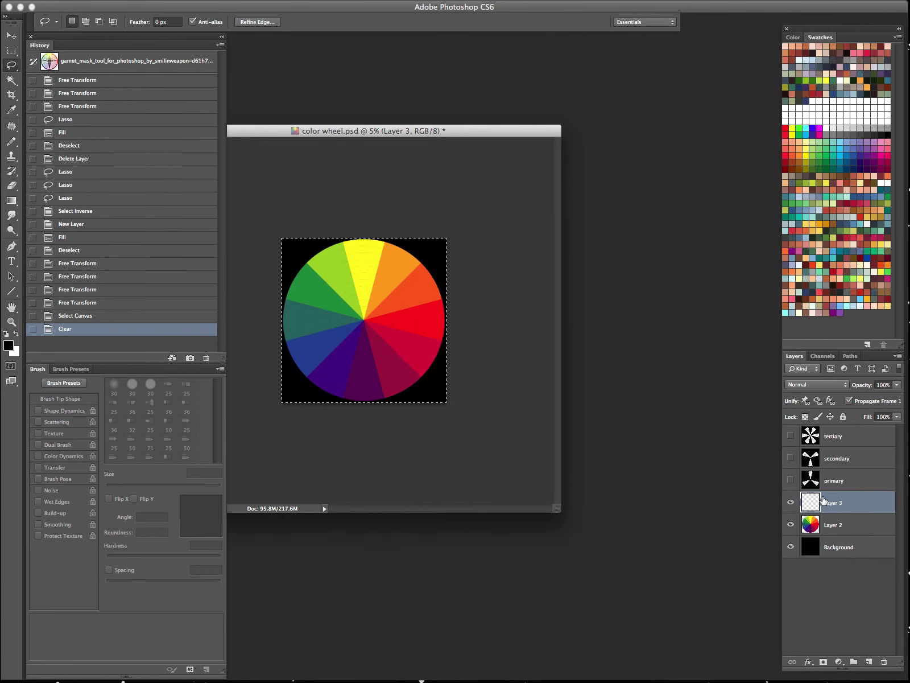
left_click(345, 243)
Step: Lasso the yellow and purple wedges and fill everything else on the mask black
mouse_move(343, 241)
left_mouse_down()
mouse_move(364, 321)
mouse_move(389, 231)
left_mouse_up()
mouse_move(387, 406)
left_mouse_down()
mouse_move(363, 319)
mouse_move(341, 406)
mouse_move(386, 423)
left_mouse_up()
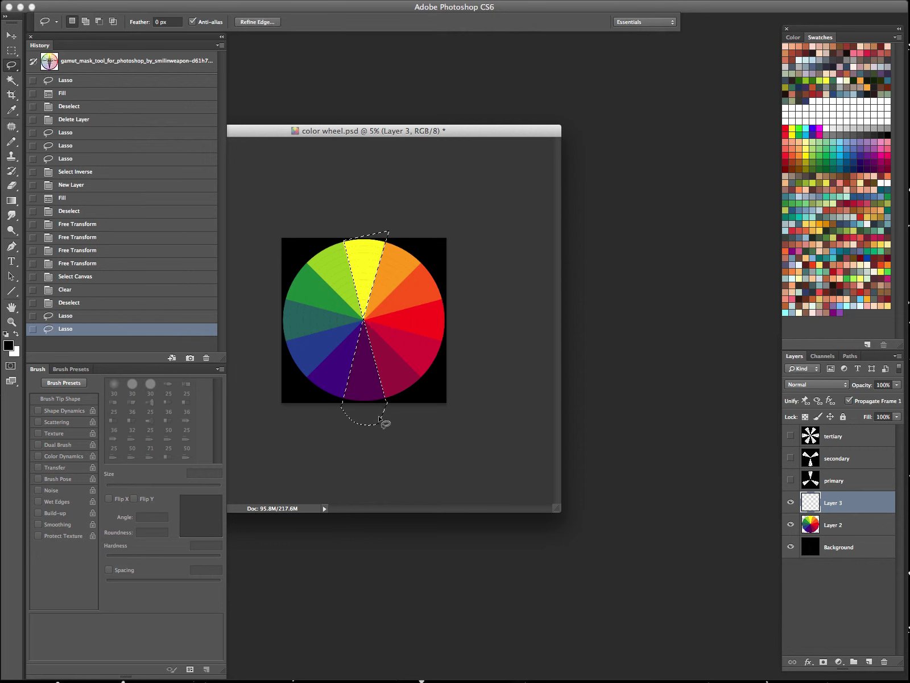
key("super+shift+i")
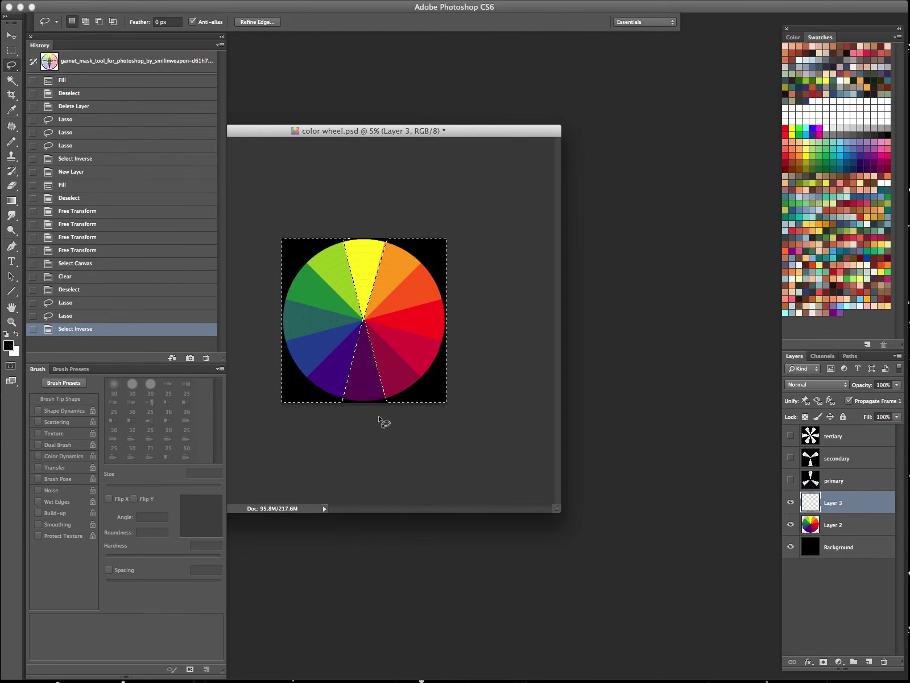
key("alt+BackSpace")
key("super+d")
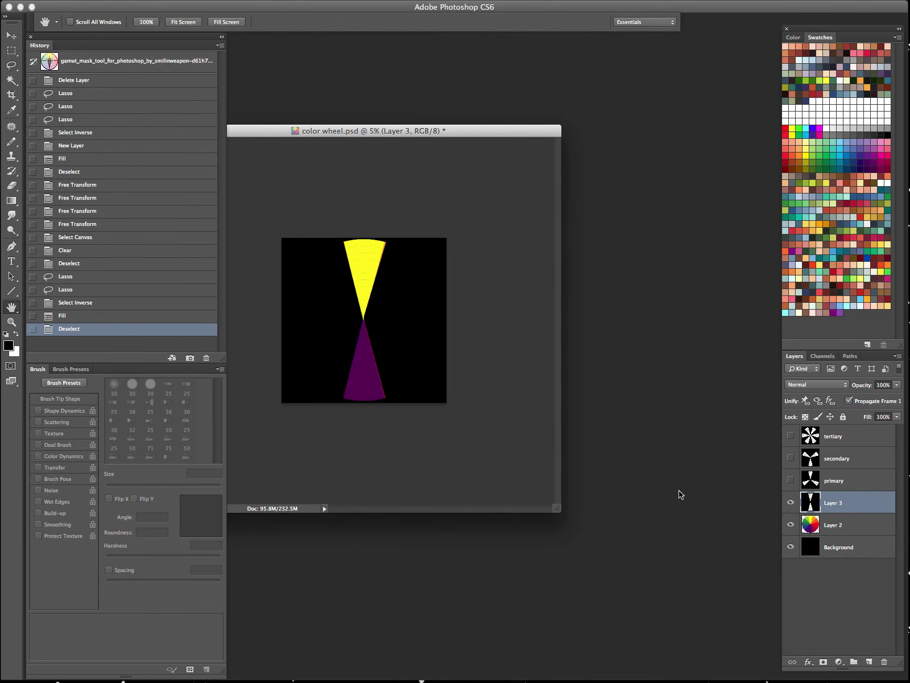
Step: At 20% mask opacity, cut the orange and blue wedges out, then restore 100% opacity
key("2")
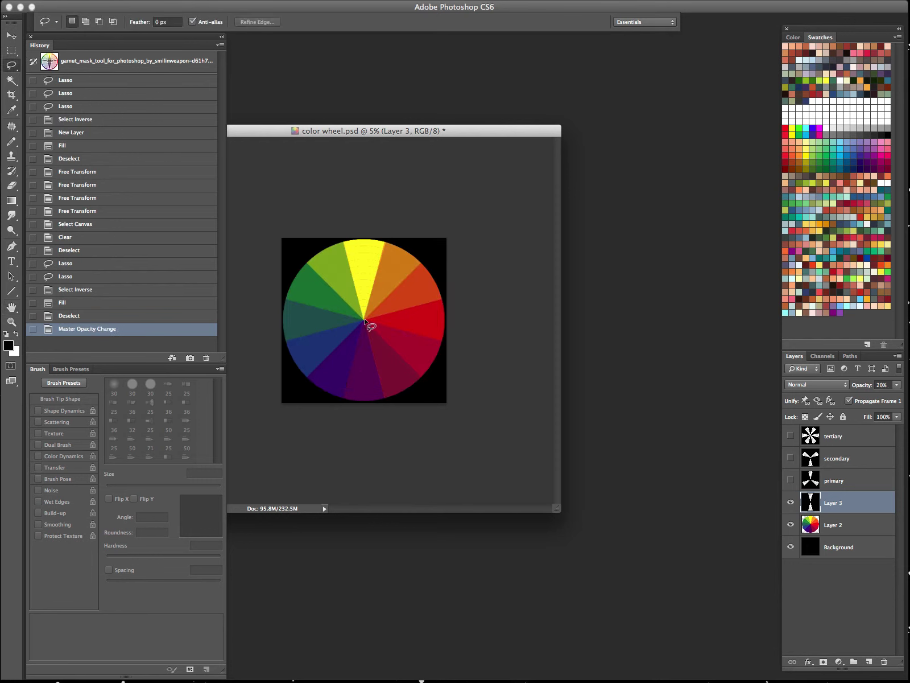
mouse_move(368, 320)
left_mouse_down()
mouse_move(434, 257)
mouse_move(450, 302)
mouse_move(376, 319)
mouse_move(352, 336)
mouse_move(368, 321)
mouse_move(284, 344)
mouse_move(308, 380)
mouse_move(355, 326)
left_mouse_up()
key("Delete")
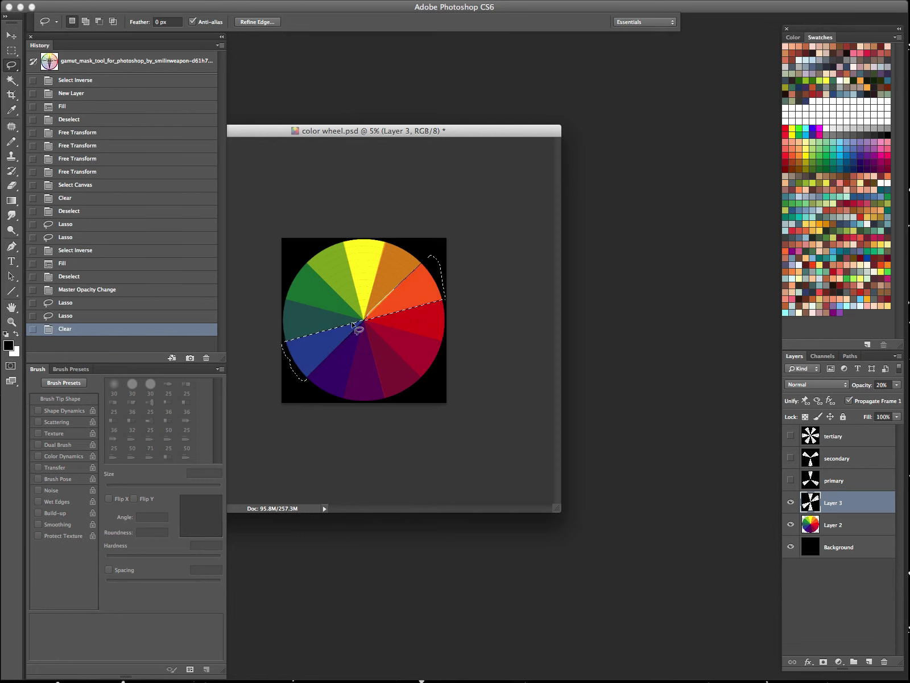
key("h")
key("0")
key("super+d")
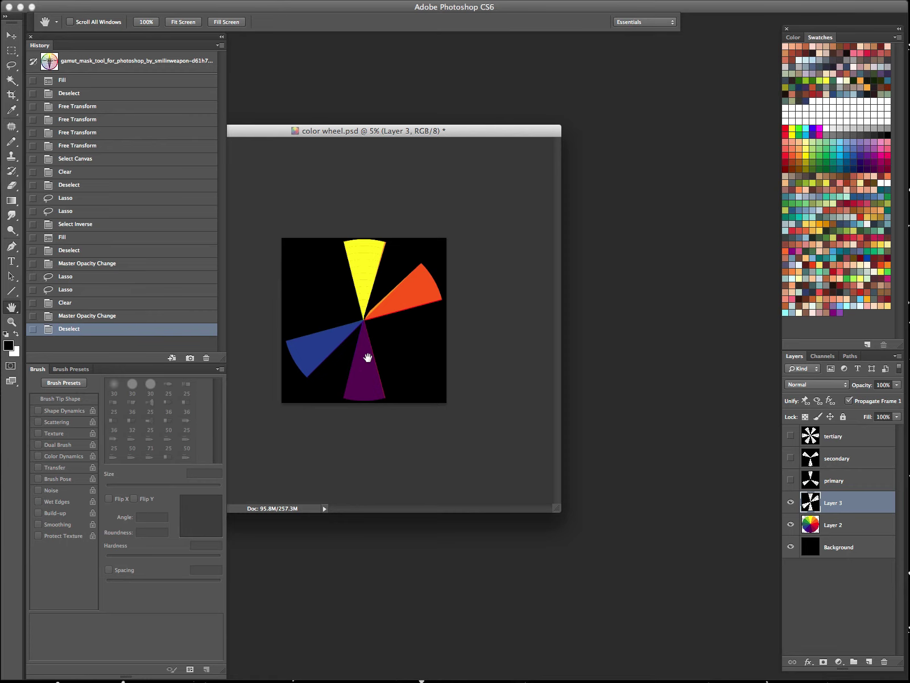
key("Tab")
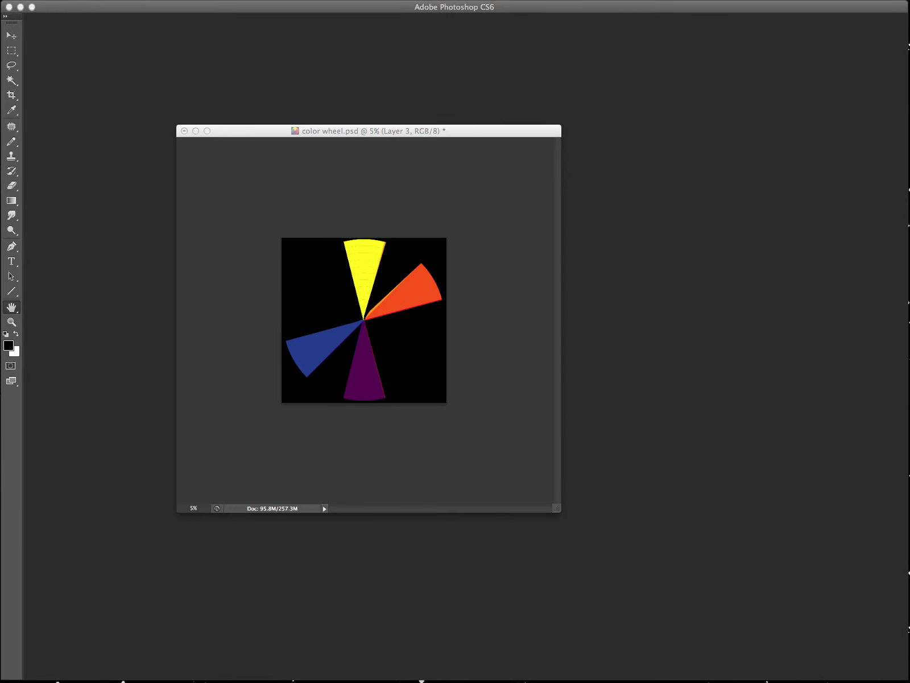
key("Tab")
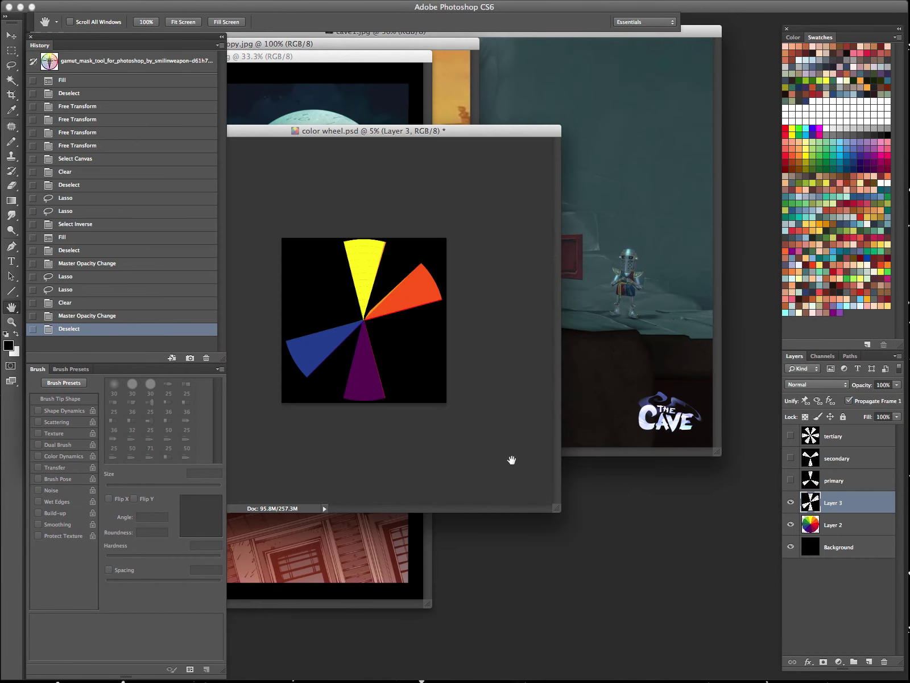
Step: Move the wheel window right and clear the mask layer to show the full wheel
key("Tab")
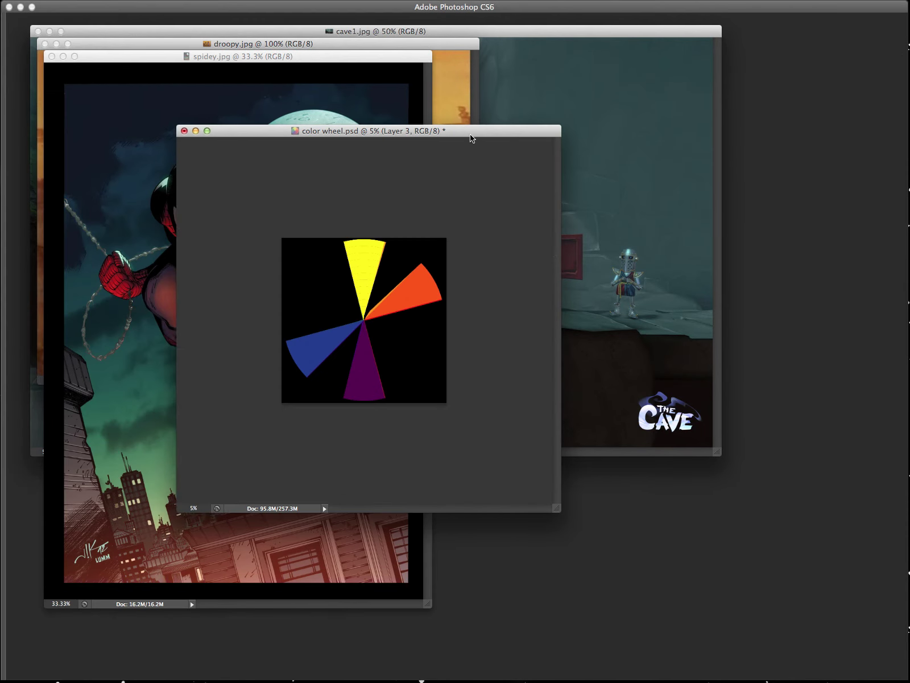
left_click_drag(472, 134, 699, 164)
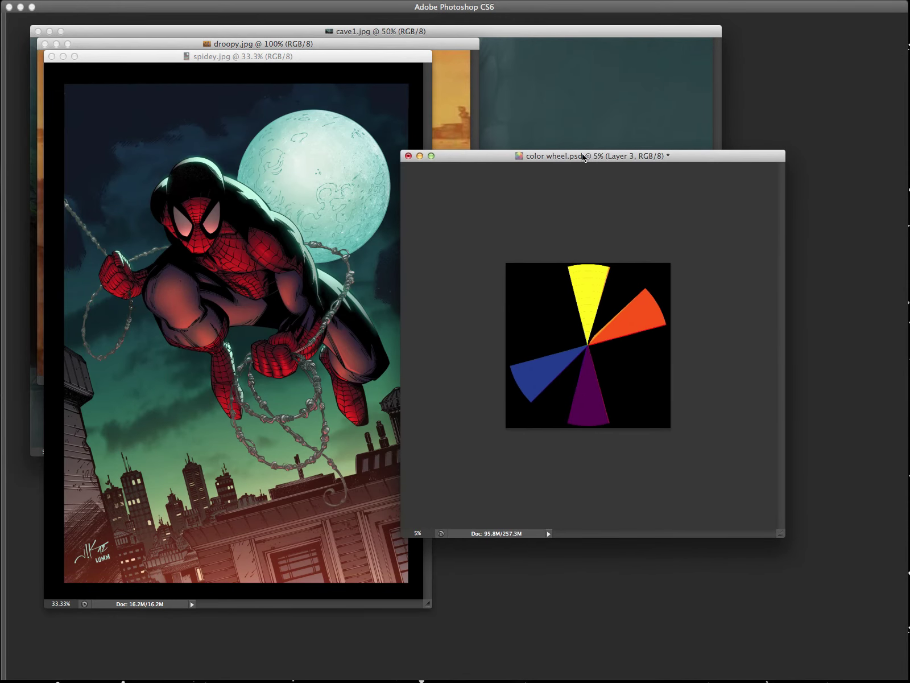
left_click_drag(585, 157, 600, 146)
key("Tab")
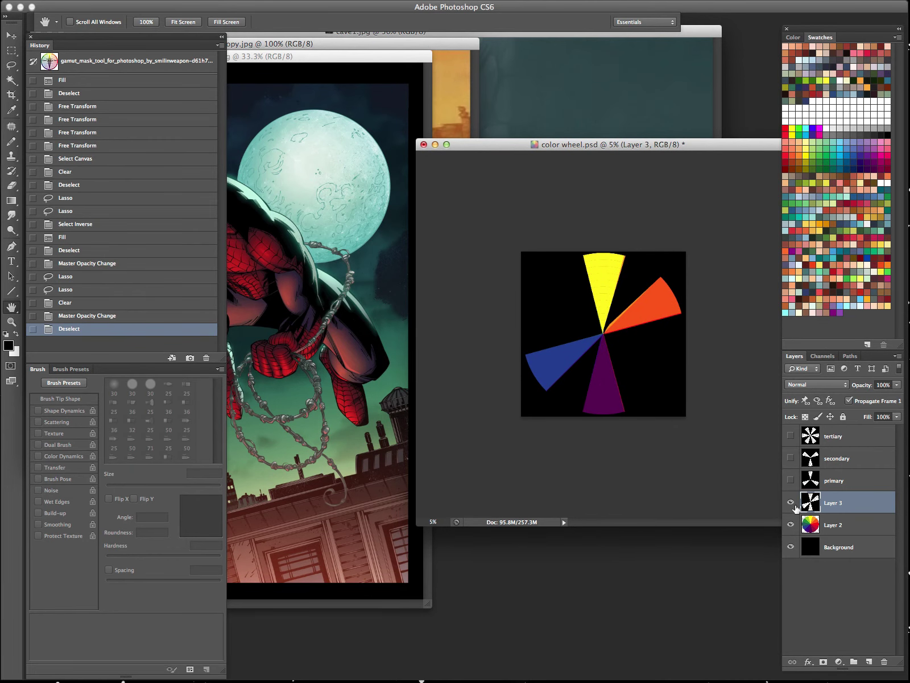
key("super+a")
key("Delete")
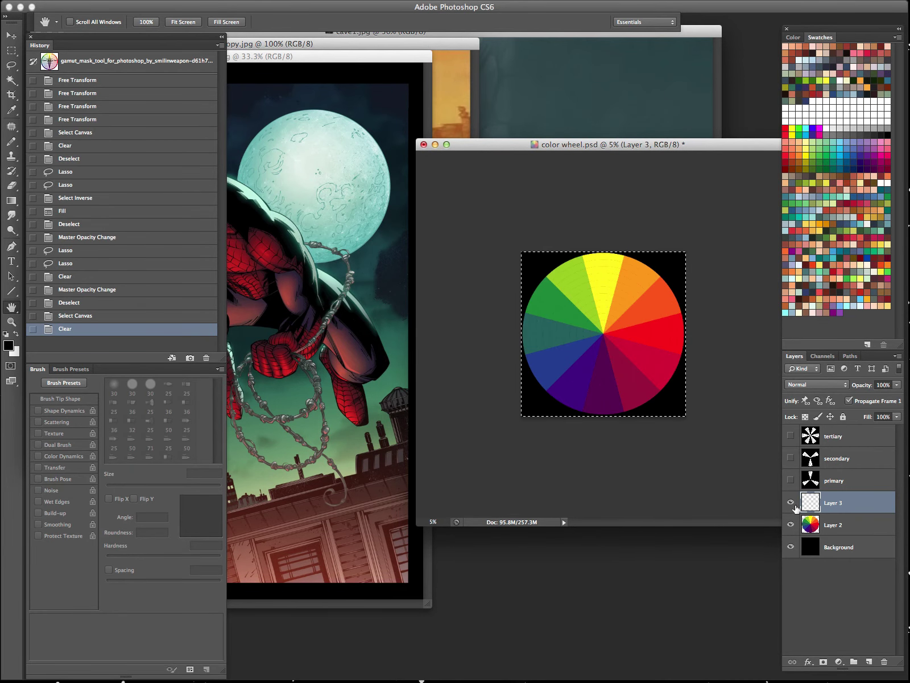
key("super+d")
Step: Lasso the teal, red, blue and orange wedges and black out the rest of the mask
key("Tab")
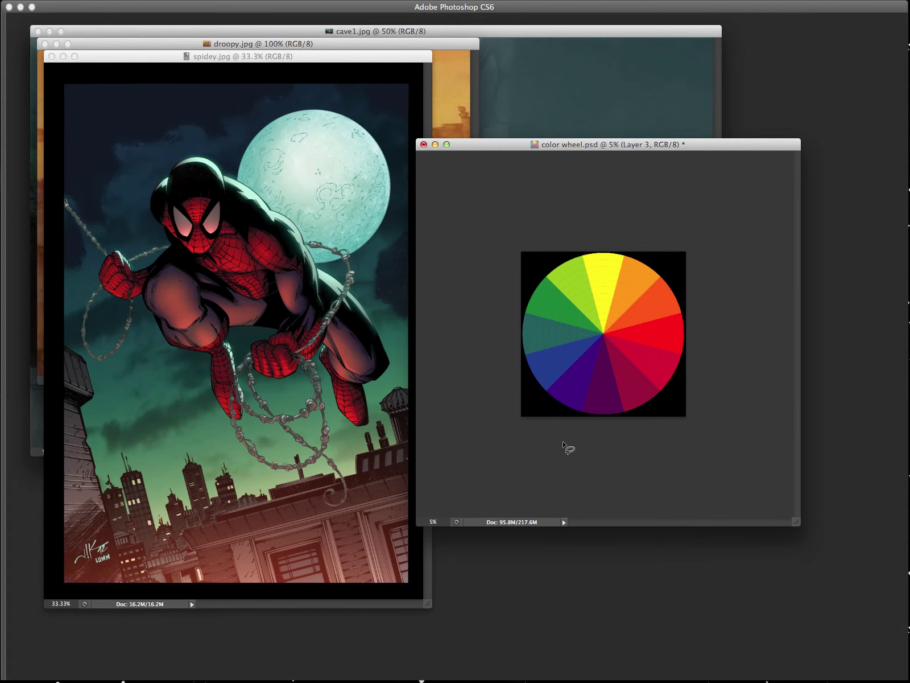
key("l")
mouse_move(525, 314)
left_mouse_down()
mouse_move(604, 339)
mouse_move(524, 355)
mouse_move(520, 308)
left_mouse_up()
mouse_move(603, 334)
left_mouse_down()
mouse_move(689, 315)
mouse_move(686, 356)
mouse_move(603, 335)
left_mouse_up()
mouse_move(545, 392)
left_mouse_down()
mouse_move(600, 336)
mouse_move(591, 333)
mouse_move(604, 334)
mouse_move(543, 393)
mouse_move(522, 355)
left_mouse_up()
mouse_move(604, 334)
left_mouse_down()
mouse_move(684, 310)
mouse_move(678, 323)
mouse_move(604, 334)
left_mouse_up()
key("ctrl+shift+i")
key("Delete")
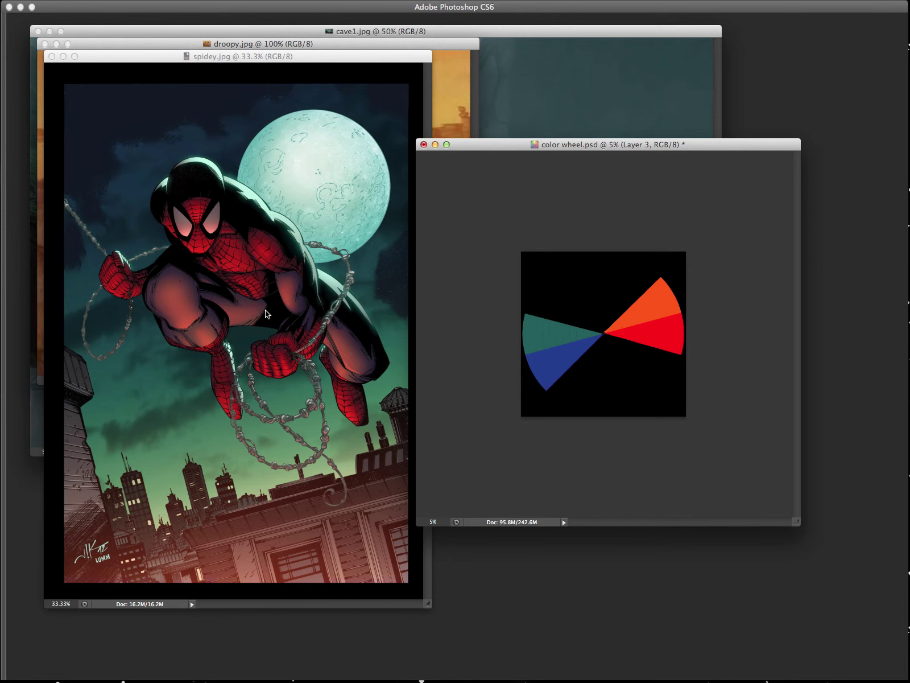
Step: Close spidey.jpg and arrange the droopy.jpg cartoon beside the colour wheel
key("super+w")
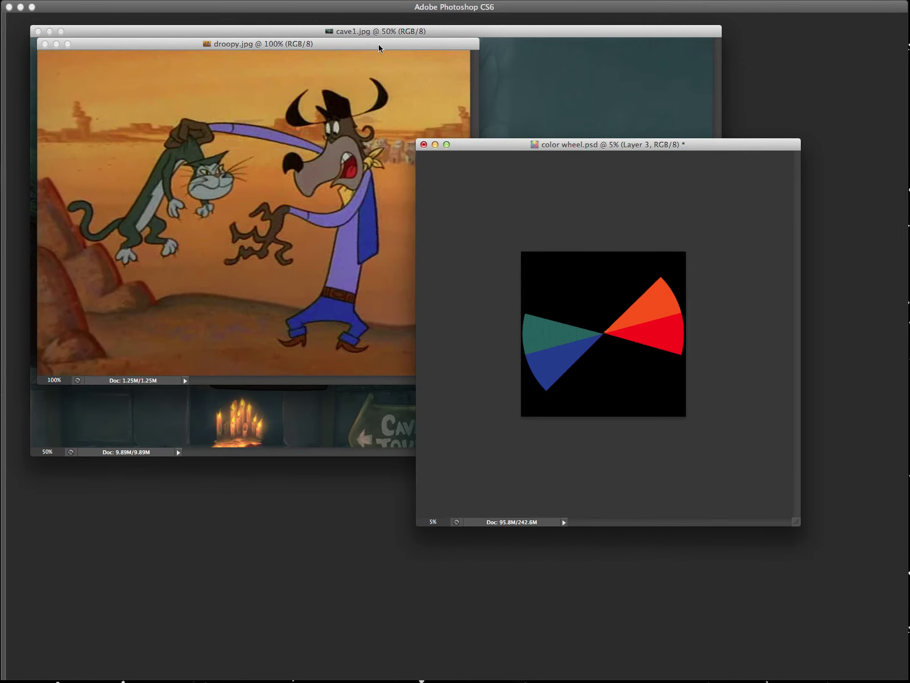
left_click_drag(378, 48, 396, 74)
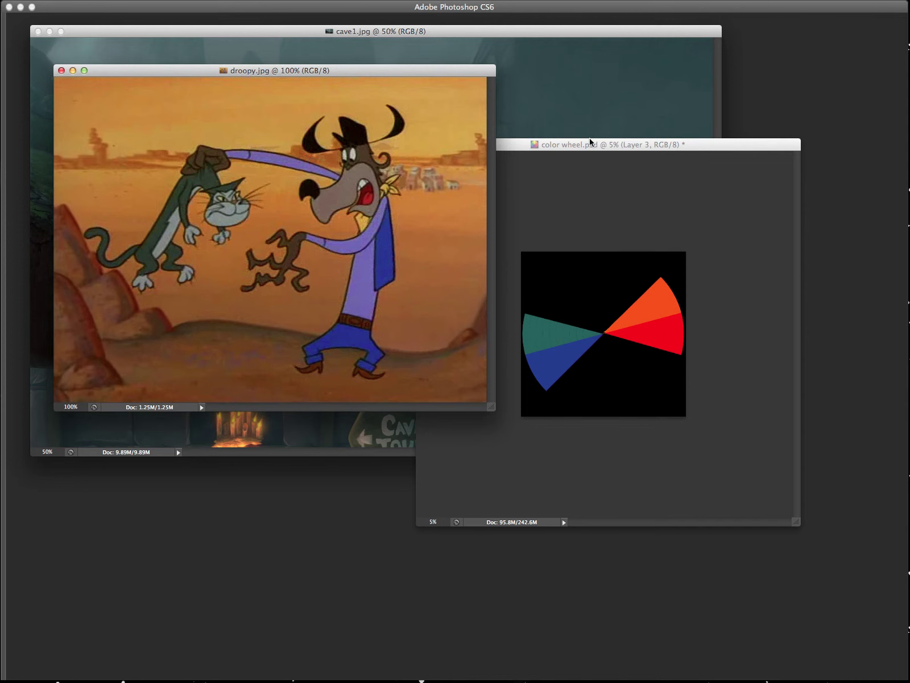
left_click_drag(592, 143, 595, 146)
key("Tab")
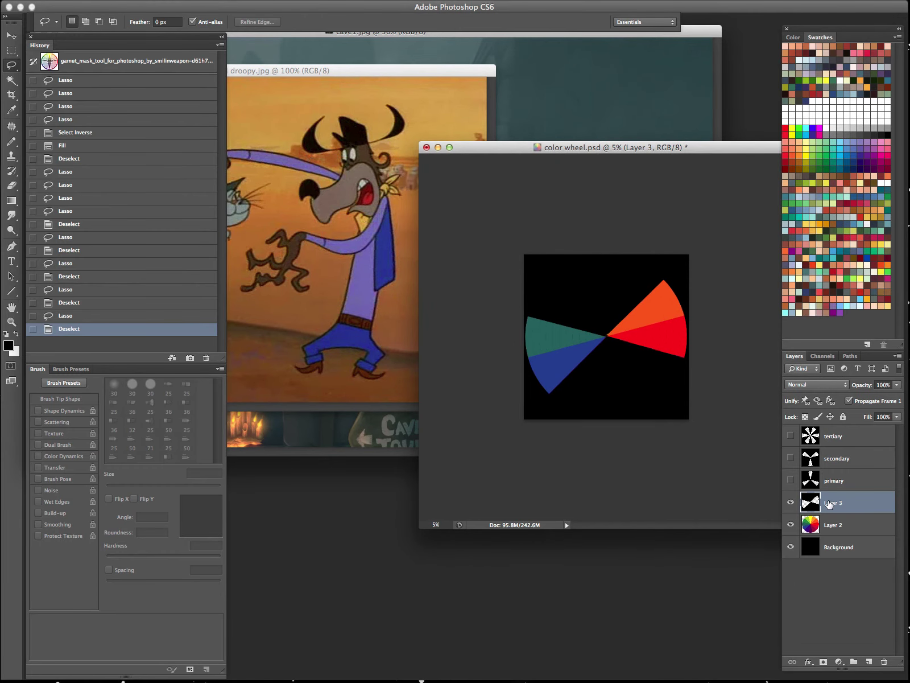
mouse_move(830, 505)
left_mouse_down()
mouse_move(814, 647)
mouse_move(841, 501)
left_mouse_up()
Step: Clear the mask layer so the full colour wheel shows again
key("ctrl+a")
key("Delete")
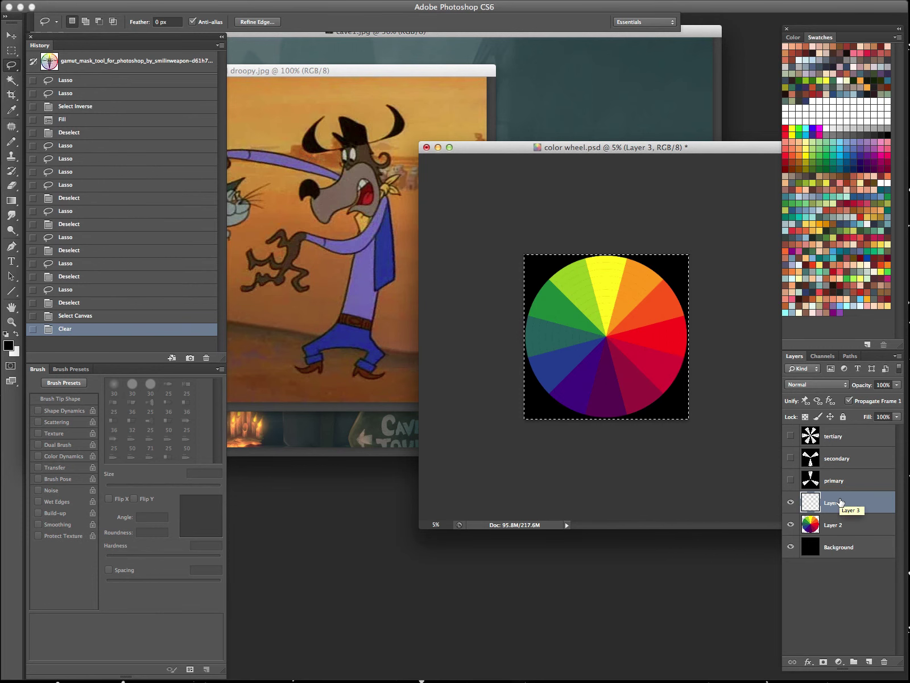
key("Tab")
key("ctrl+d")
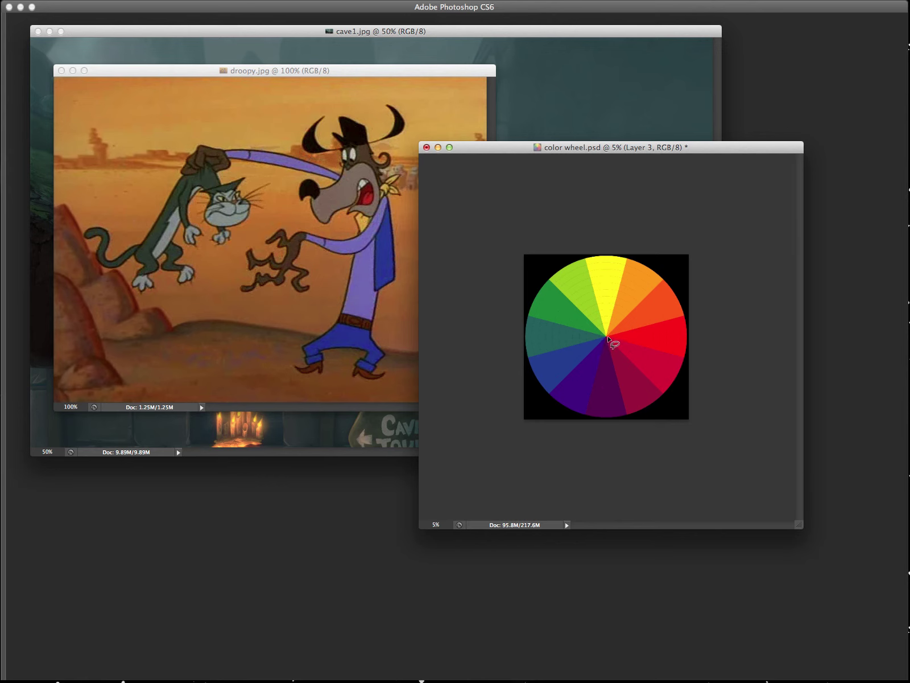
Step: Select the yellow, orange and purple wedges and fill the rest of the wheel with black
mouse_move(607, 337)
left_mouse_down()
mouse_move(586, 423)
mouse_move(548, 407)
mouse_move(561, 382)
mouse_move(672, 287)
mouse_move(641, 241)
left_mouse_up()
mouse_move(586, 257)
left_mouse_down()
mouse_move(617, 348)
mouse_move(631, 275)
mouse_move(591, 254)
left_mouse_up()
mouse_move(609, 340)
left_mouse_down()
mouse_move(628, 421)
mouse_move(598, 424)
mouse_move(582, 407)
mouse_move(605, 339)
mouse_move(567, 374)
left_mouse_up()
key("super+shift+i")
key("BackSpace")
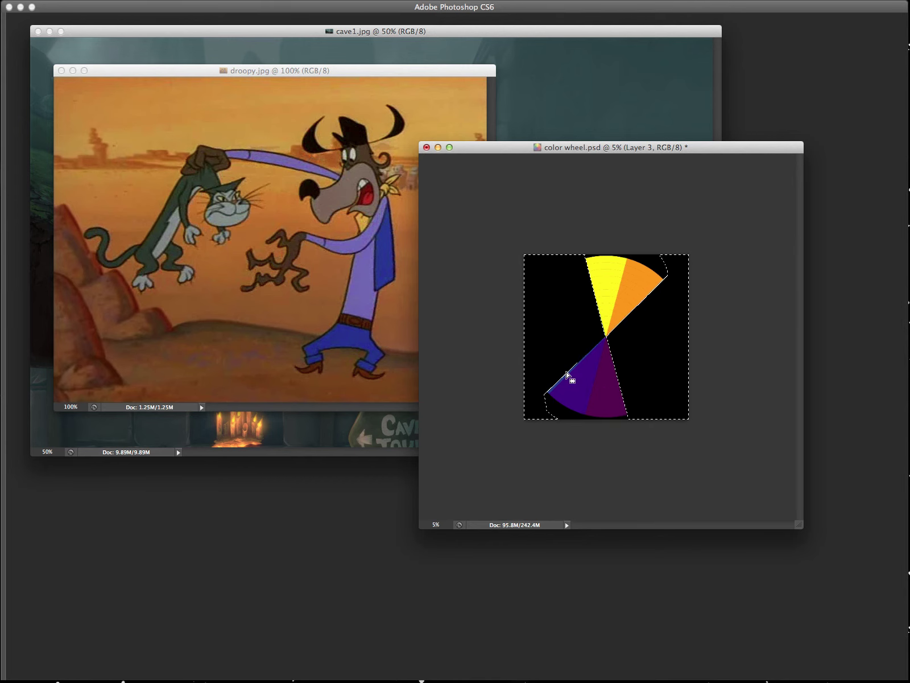
key("super+d")
left_click_drag(487, 150, 488, 150)
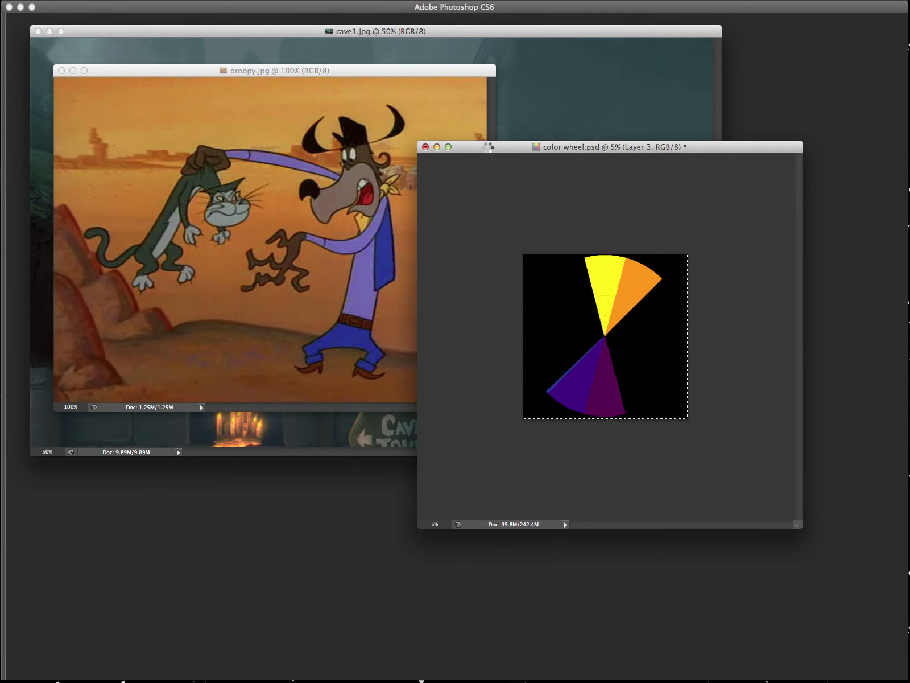
Step: Bring cave1.jpg forward, zoom it out, and bring the colour wheel back in front
left_click(305, 106)
left_click(419, 61)
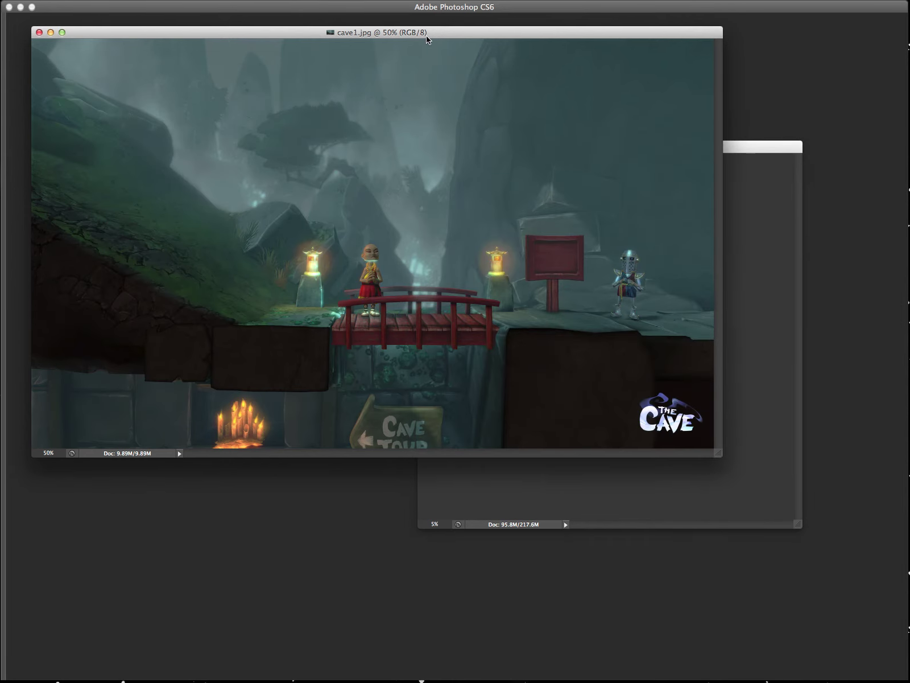
left_click_drag(568, 33, 529, 45)
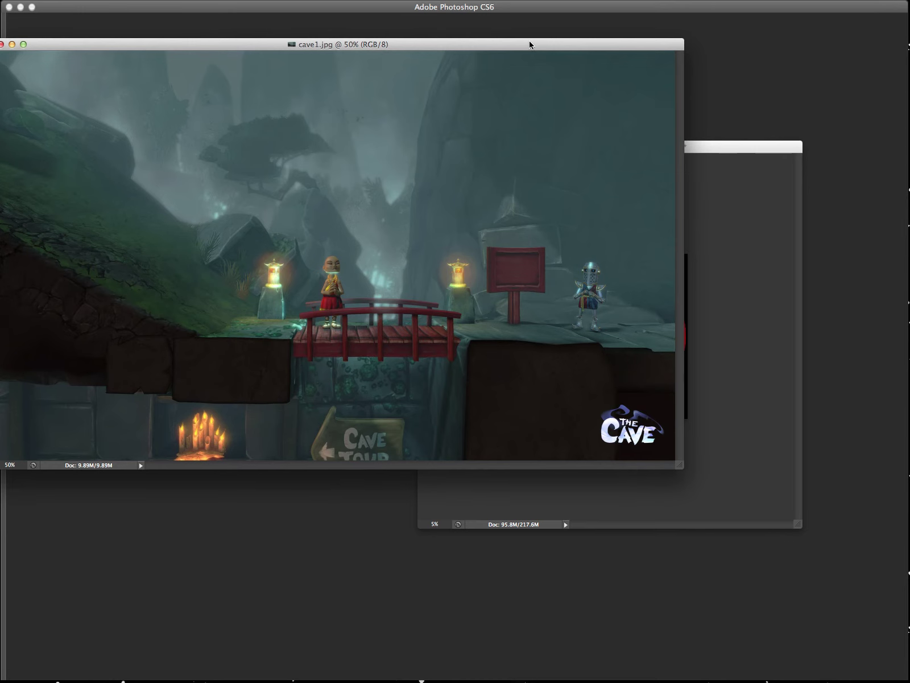
key("super+minus")
left_click_drag(519, 143, 539, 176)
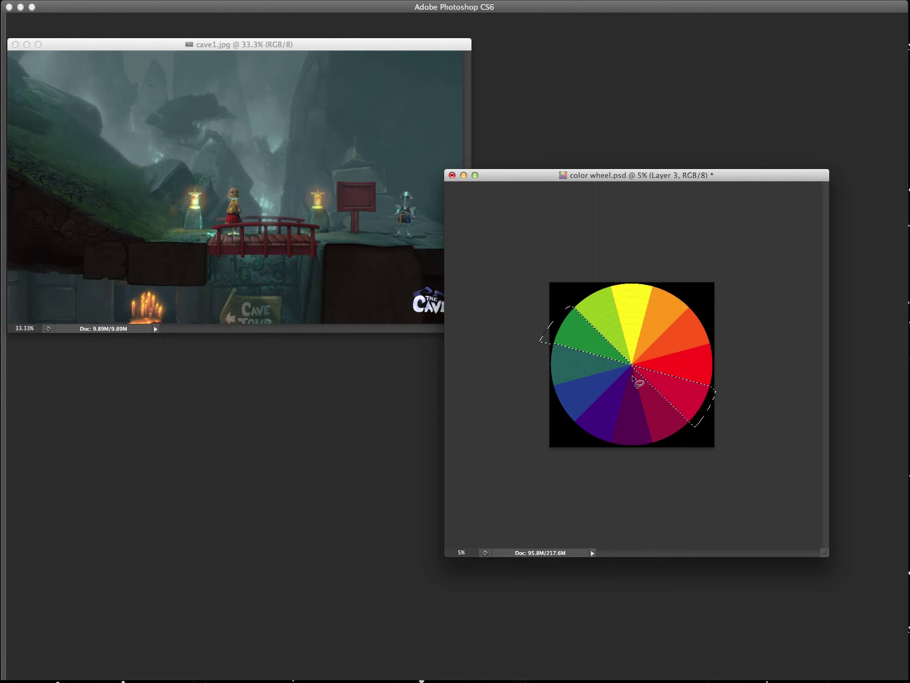
Step: Select the green, orange, blue and crimson wedges and fill everything else black
mouse_move(630, 369)
left_mouse_down()
mouse_move(562, 391)
mouse_move(566, 414)
mouse_move(585, 427)
mouse_move(630, 370)
left_mouse_up()
left_click_drag(689, 306, 714, 336)
key("super+shift+i")
key("Delete")
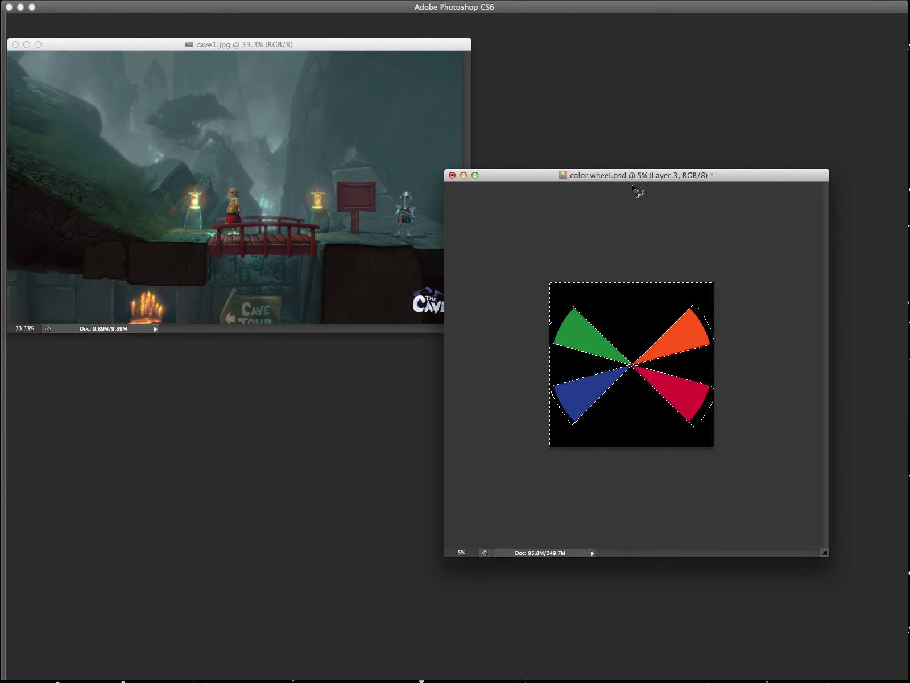
key("super+d")
key("Tab")
Step: Clear the mask layer back to the full wheel and close cave1.jpg
key("ctrl+a")
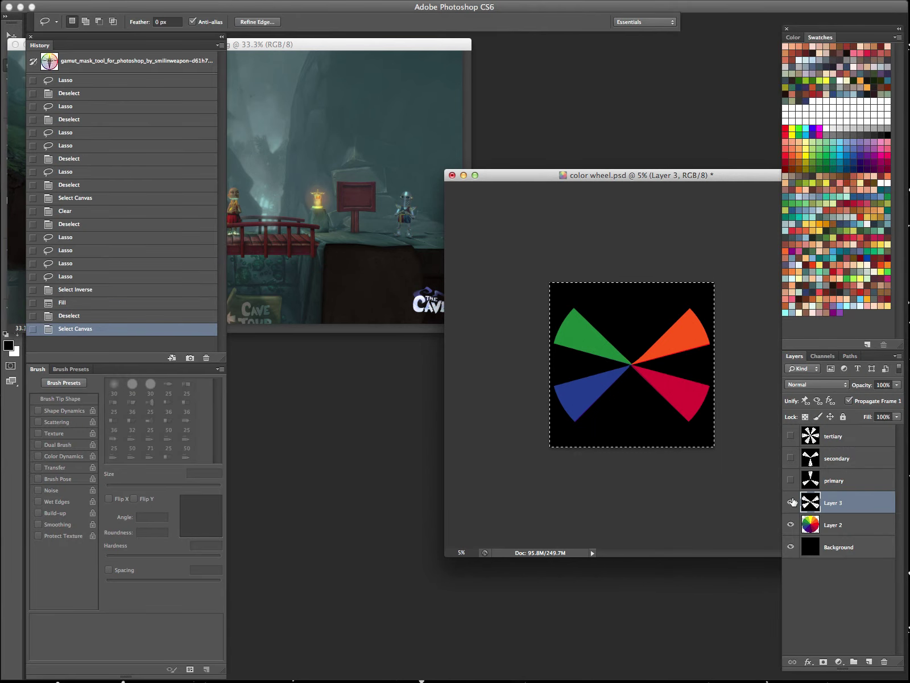
key("Delete")
key("super+d")
left_click(339, 97)
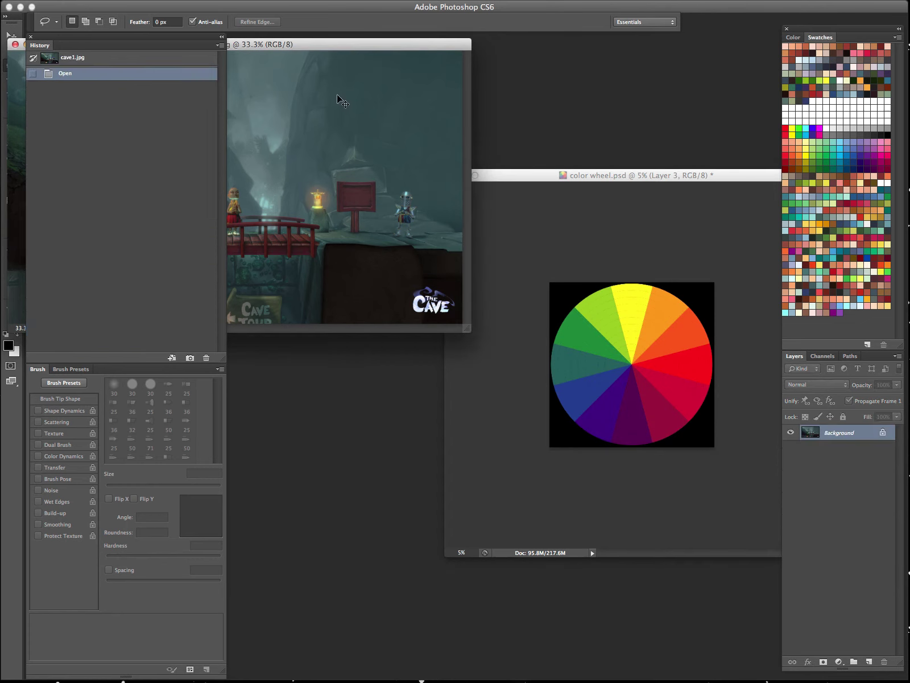
key("super+w")
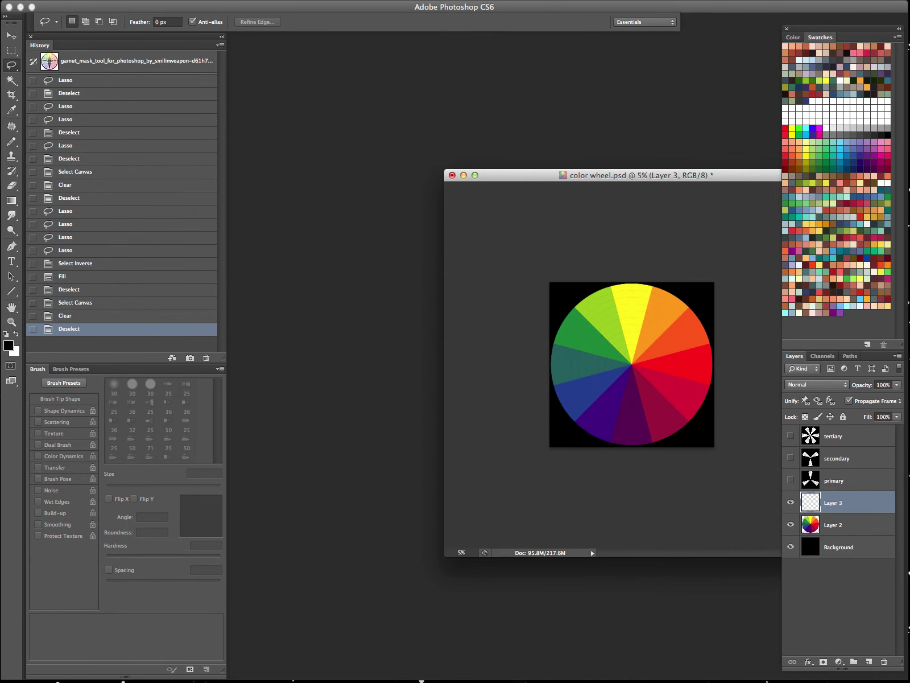
key("Tab")
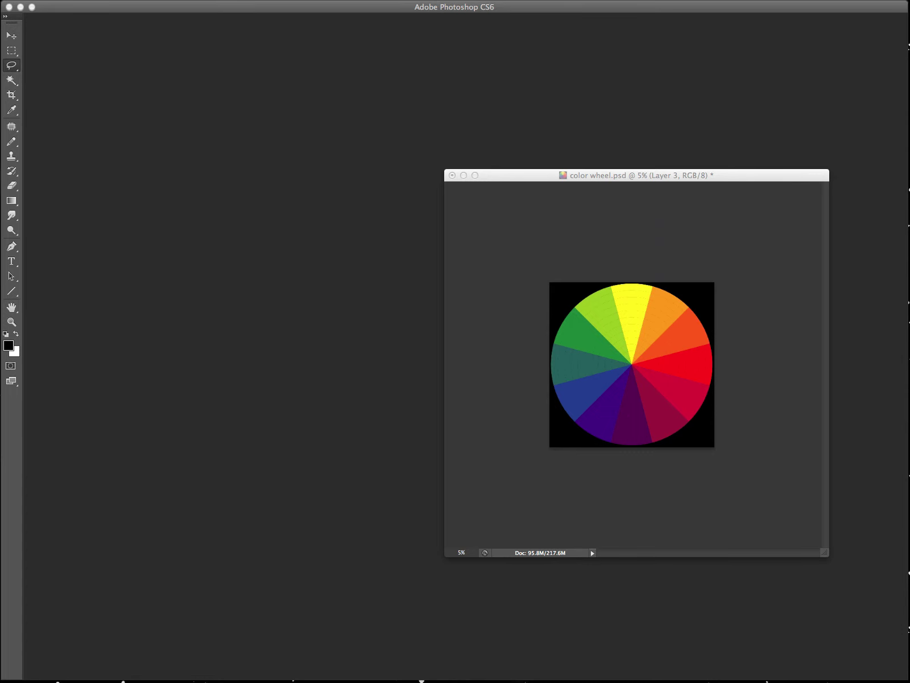
key("Tab")
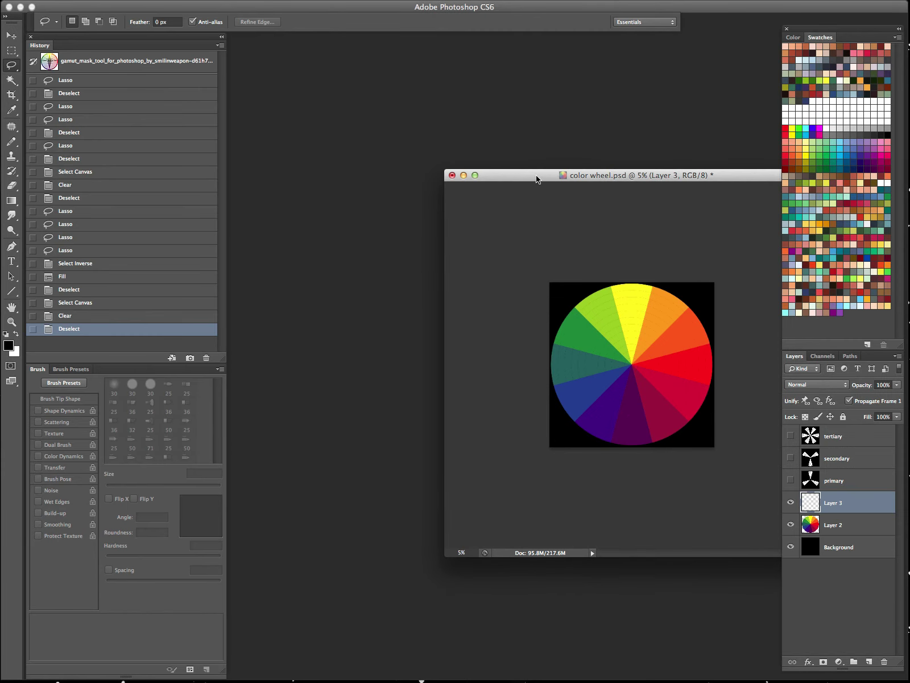
left_click_drag(537, 179, 381, 111)
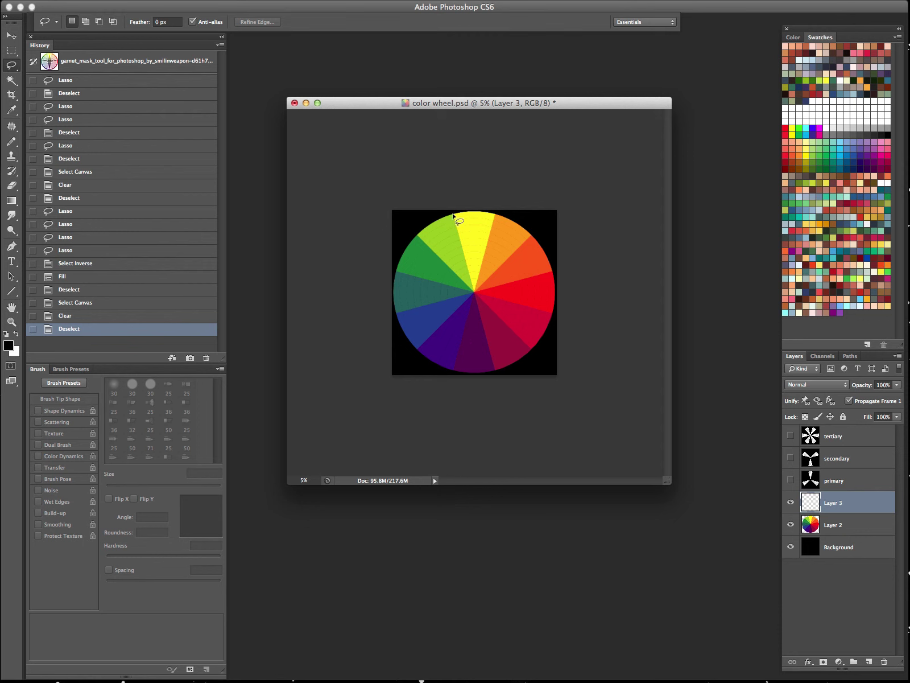
Step: Select the yellow-green, red and purple wedges and fill the rest of the wheel black
left_click_drag(453, 215, 474, 290)
left_click_drag(433, 182, 473, 290)
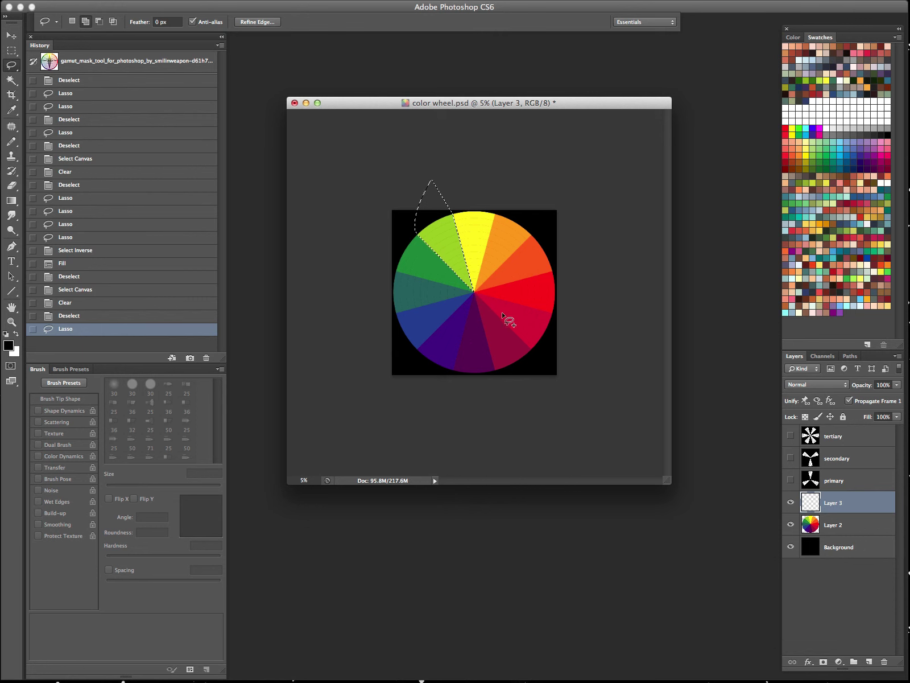
mouse_move(473, 291)
left_mouse_down()
mouse_move(419, 362)
mouse_move(459, 380)
mouse_move(474, 295)
mouse_move(566, 278)
mouse_move(552, 317)
mouse_move(531, 302)
mouse_move(474, 293)
left_mouse_up()
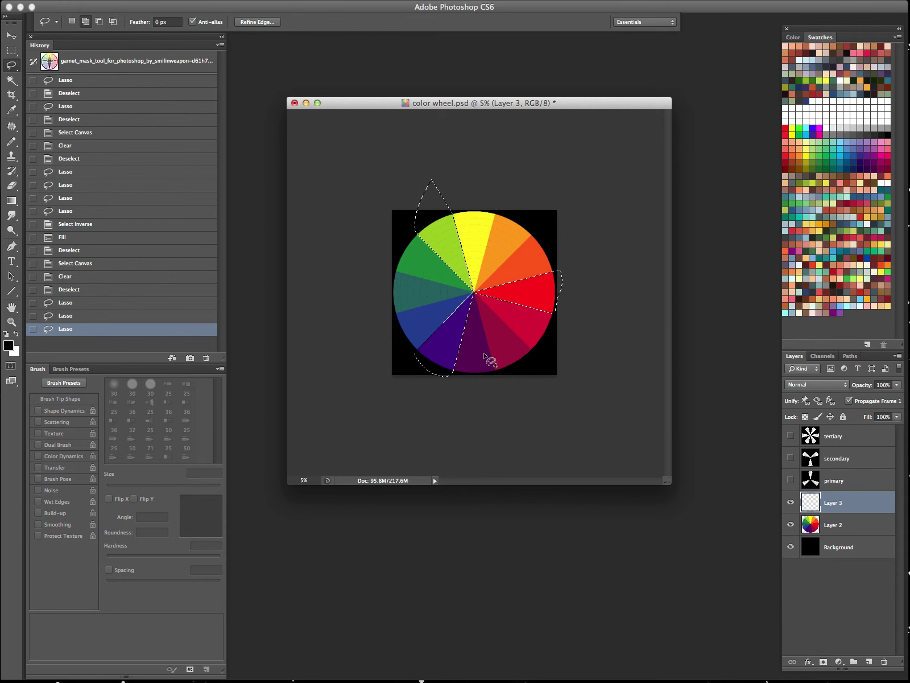
key("super+shift+i")
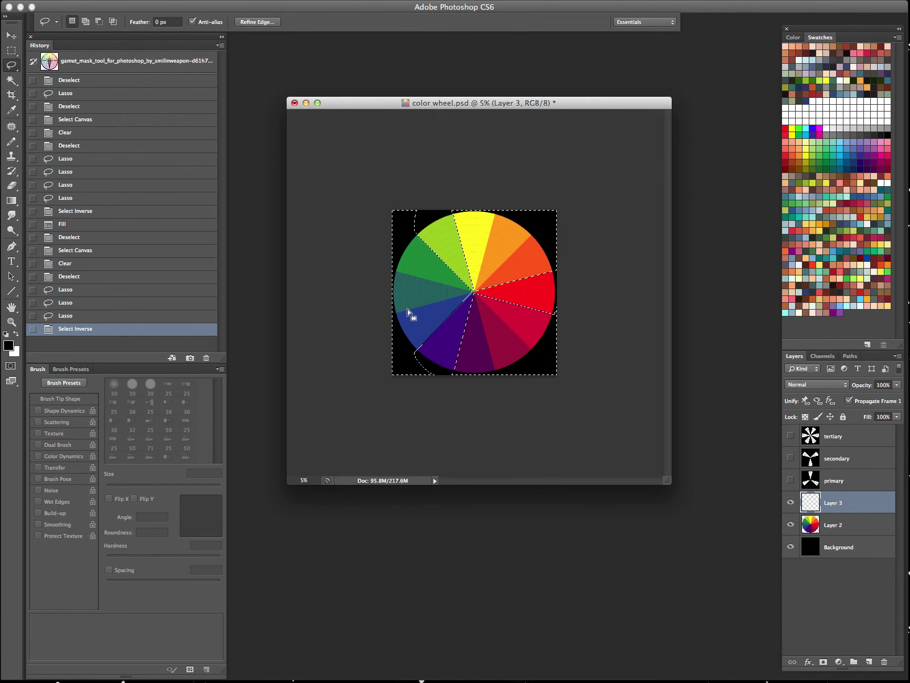
key("alt+BackSpace")
key("super+d")
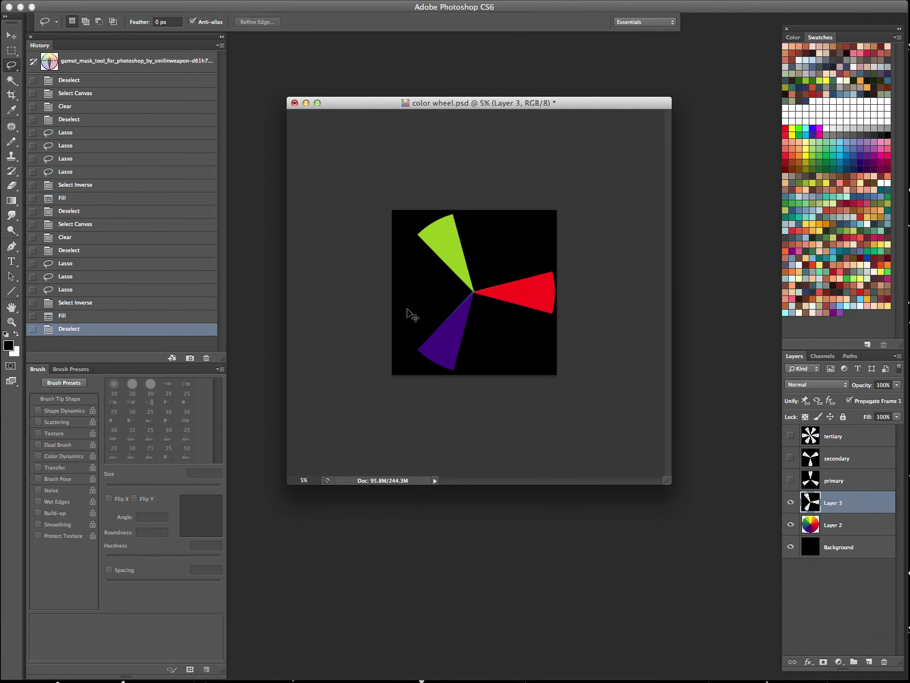
Step: Rotate the three-wedge mask around the wheel centre with Free Transform
key("super+t")
left_click_drag(612, 154, 549, 425)
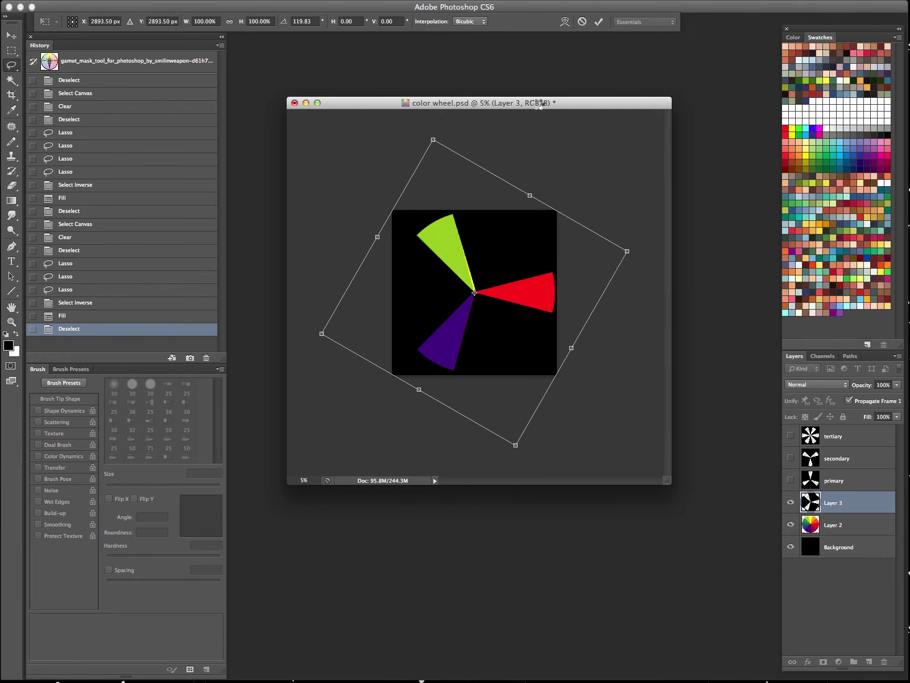
key("Return")
left_click_drag(542, 105, 646, 127)
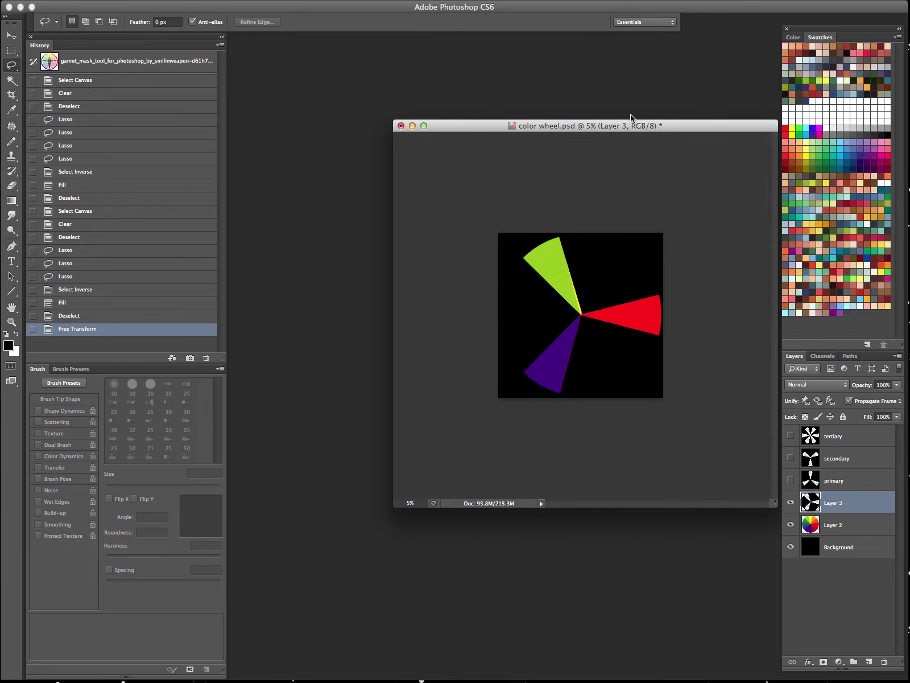
key("Tab")
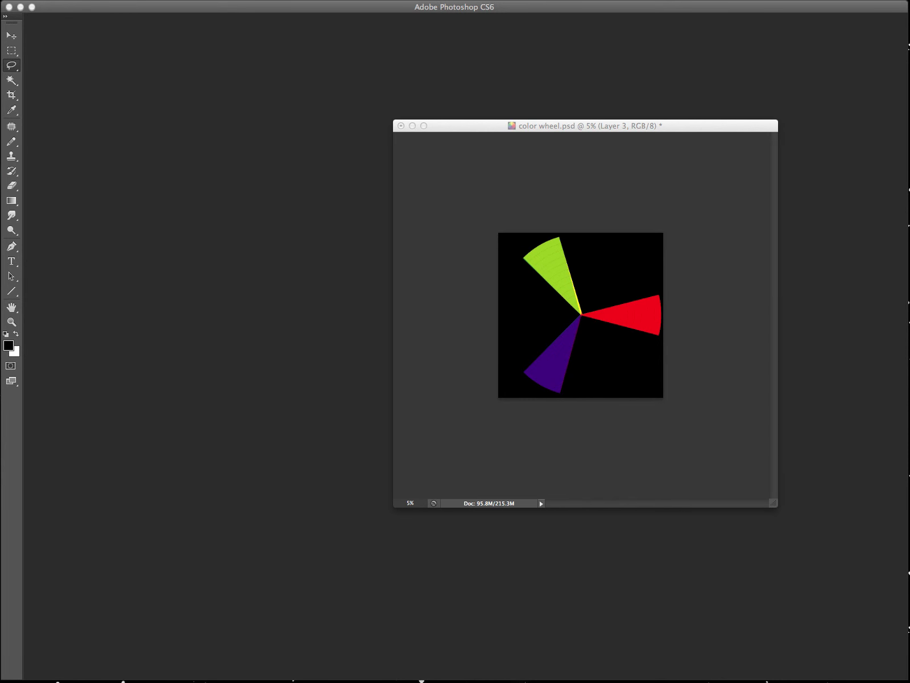
Step: Bring sleeping beauty.jpg to the front and zoom it to 50%
key("Tab")
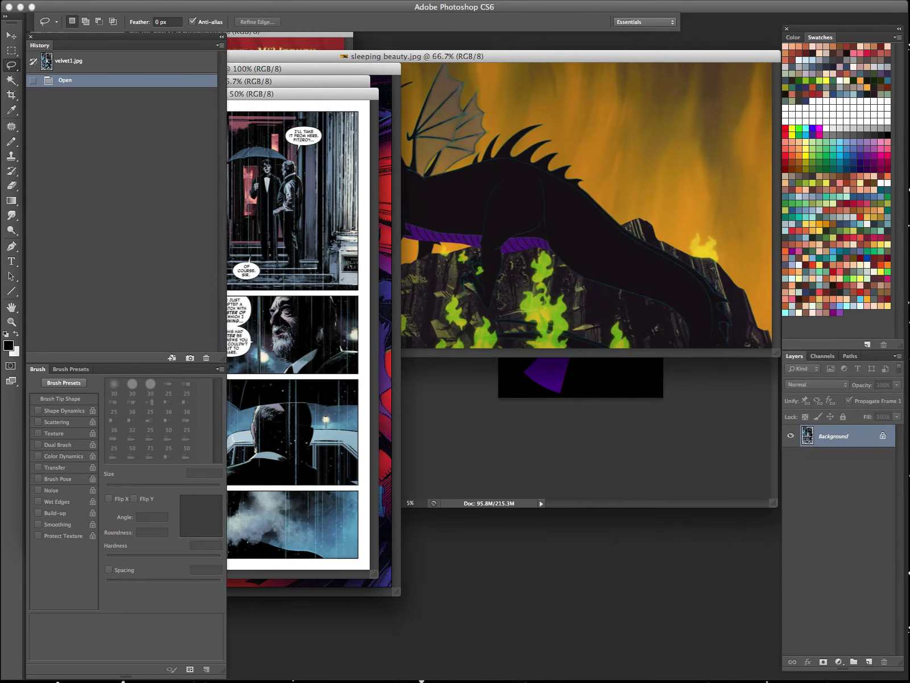
key("Tab")
left_click(447, 58)
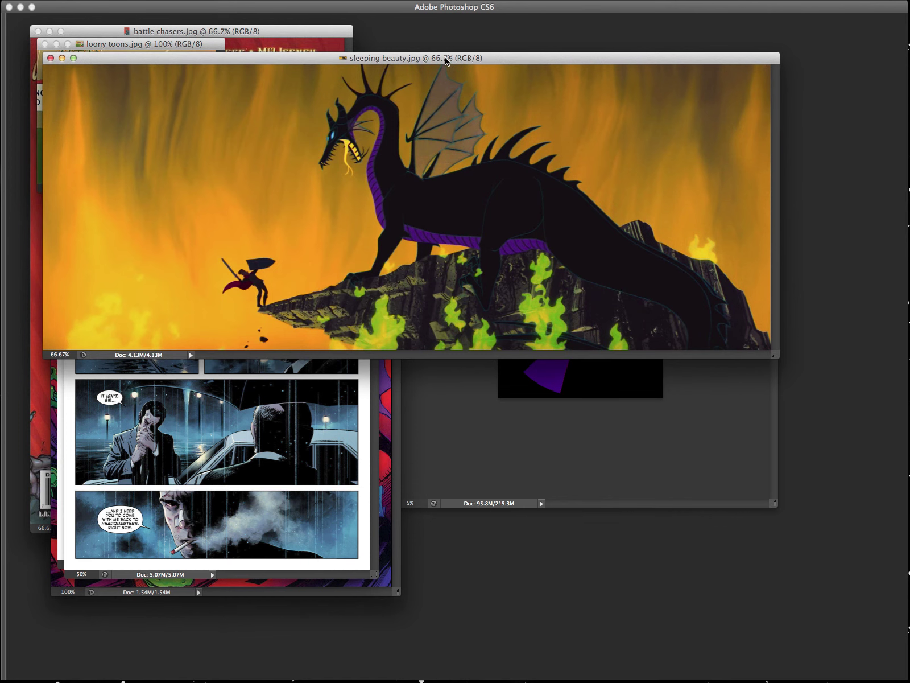
key("super+minus")
key("super+minus")
key("super+plus")
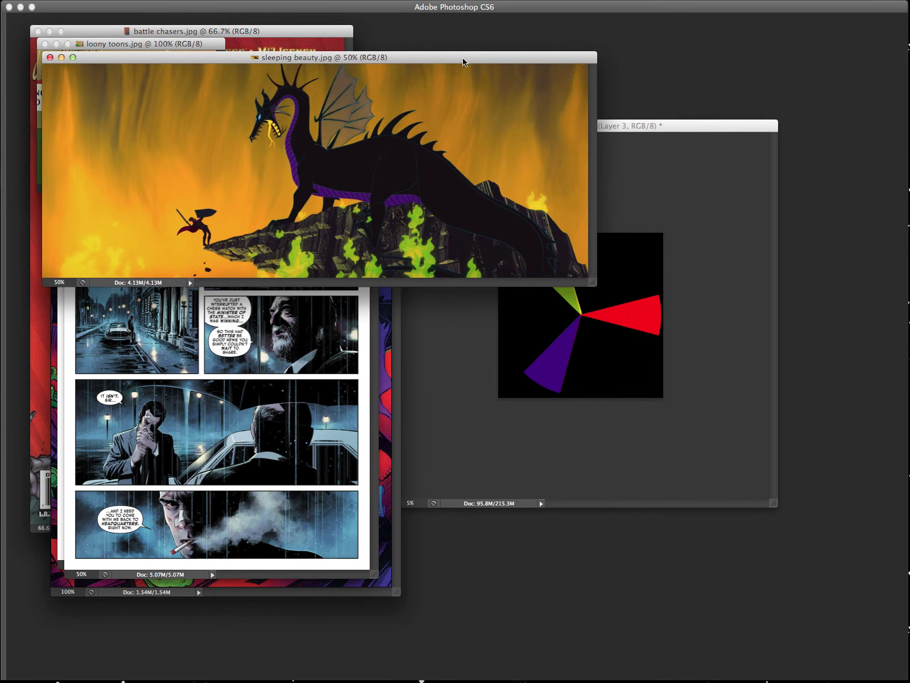
Step: Rotate the triad mask with Free Transform until it reveals green, orange and purple
left_click_drag(463, 60, 454, 27)
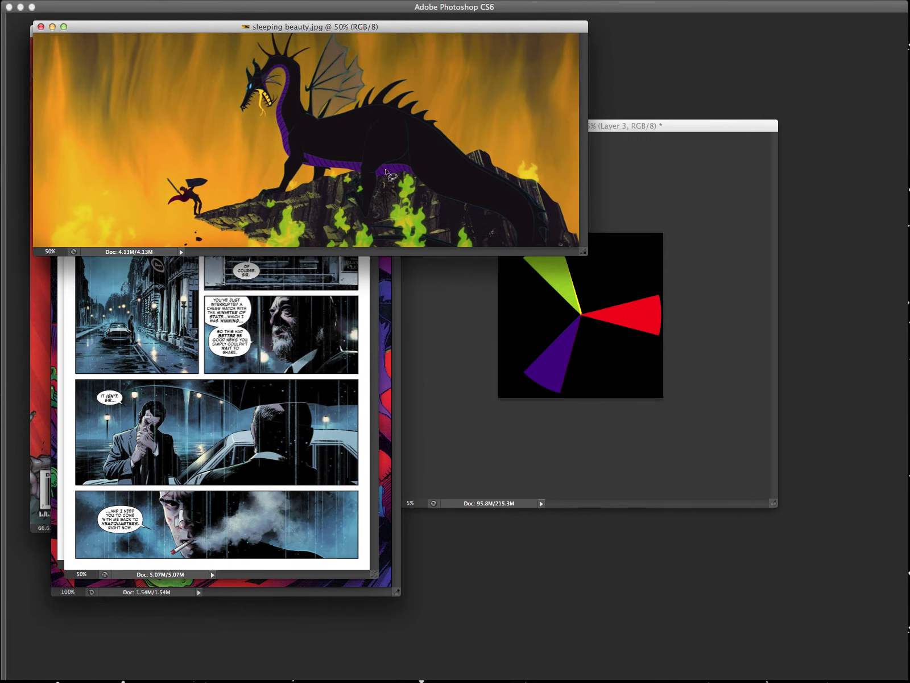
mouse_move(657, 129)
left_mouse_down()
mouse_move(673, 136)
mouse_move(703, 197)
mouse_move(711, 168)
left_mouse_up()
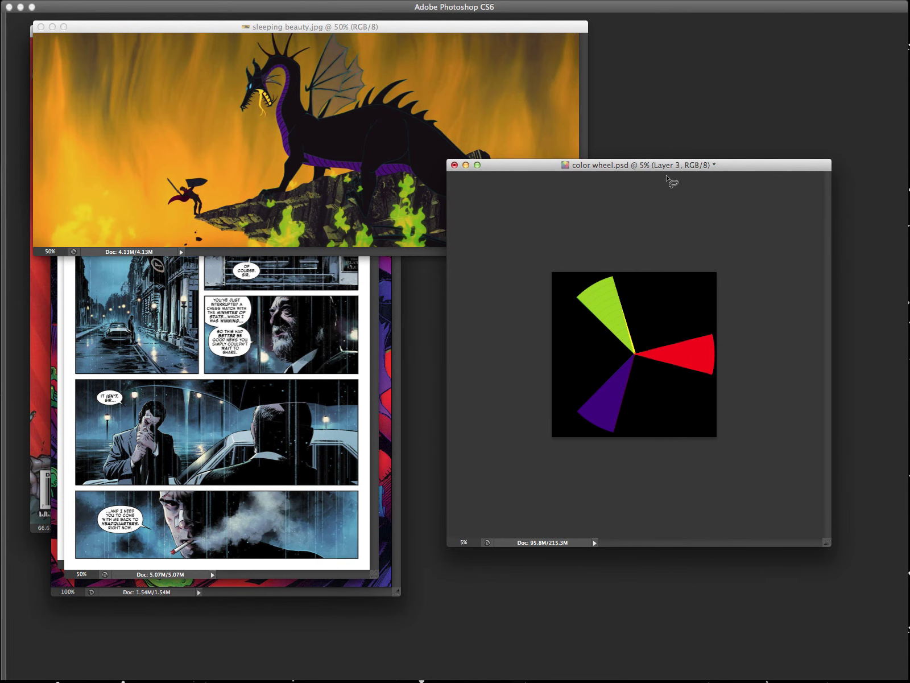
key("super+t")
left_click_drag(772, 318, 764, 290)
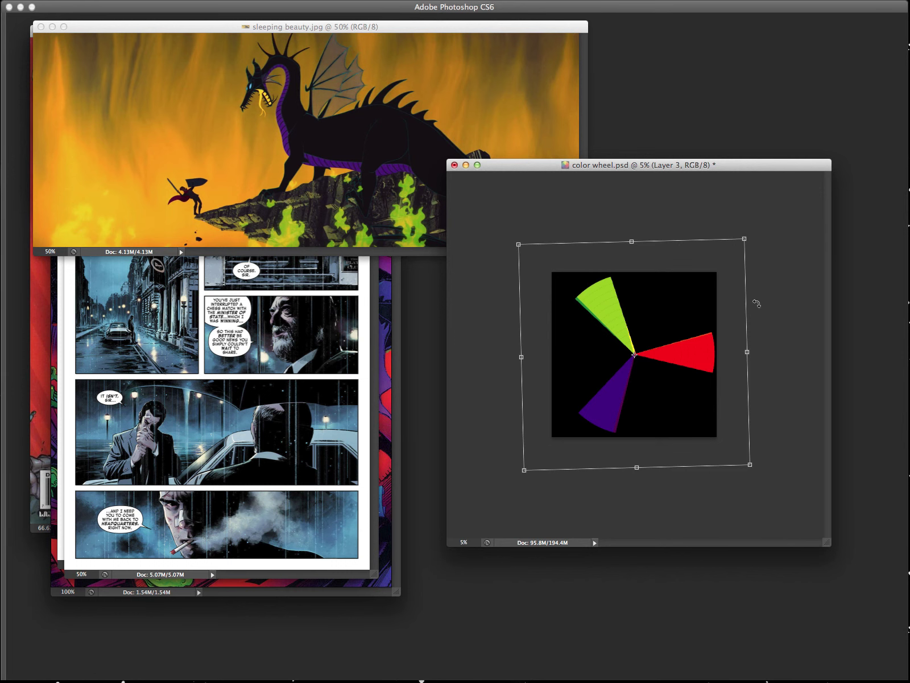
left_click_drag(755, 304, 744, 226)
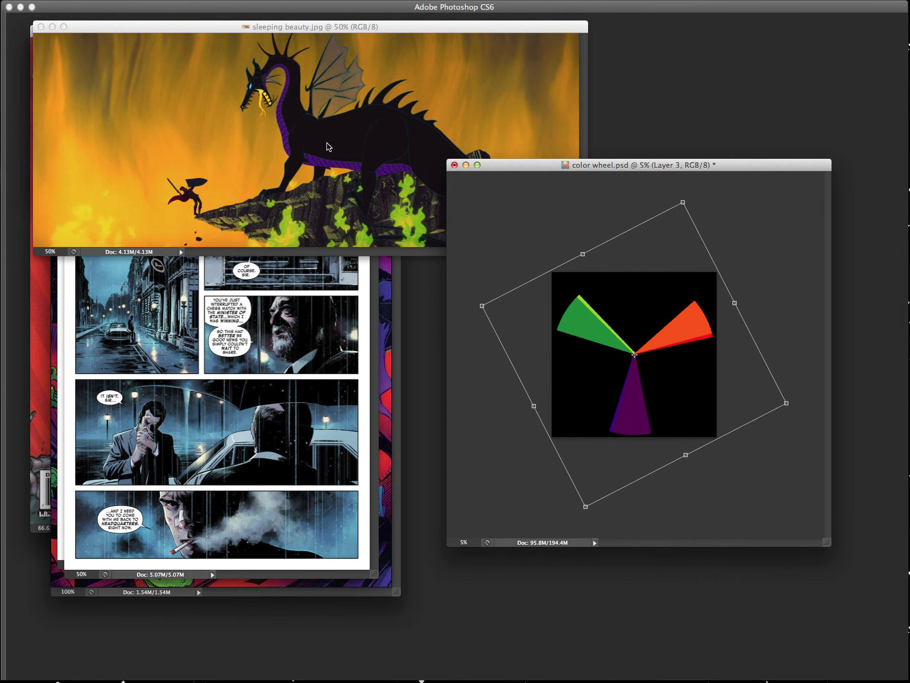
left_click(408, 33)
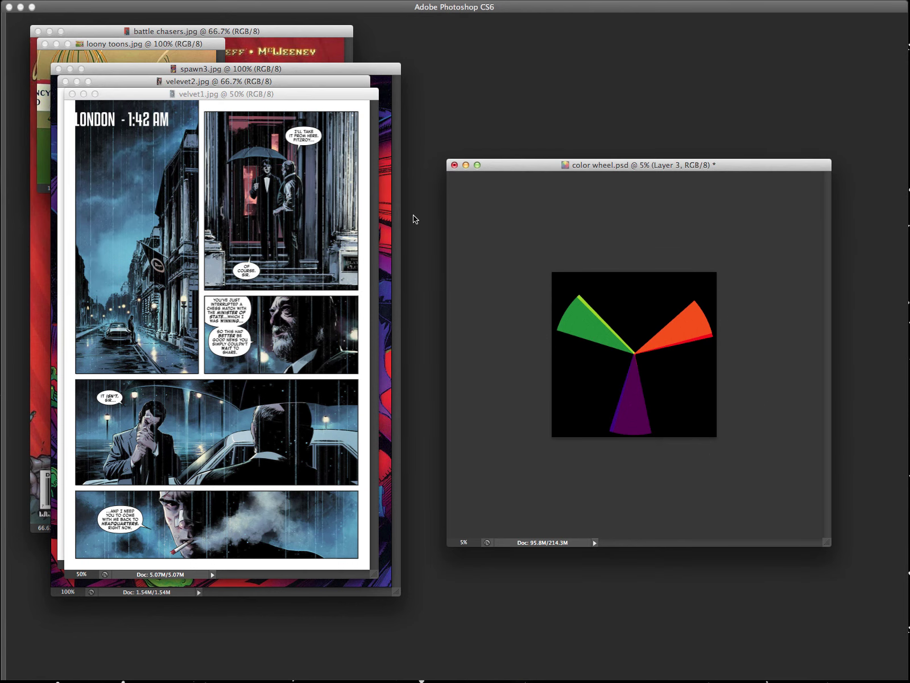
Step: Place velvet1.jpg beside the wheel and try a trial rotation of the triad mask
left_click_drag(314, 94, 326, 55)
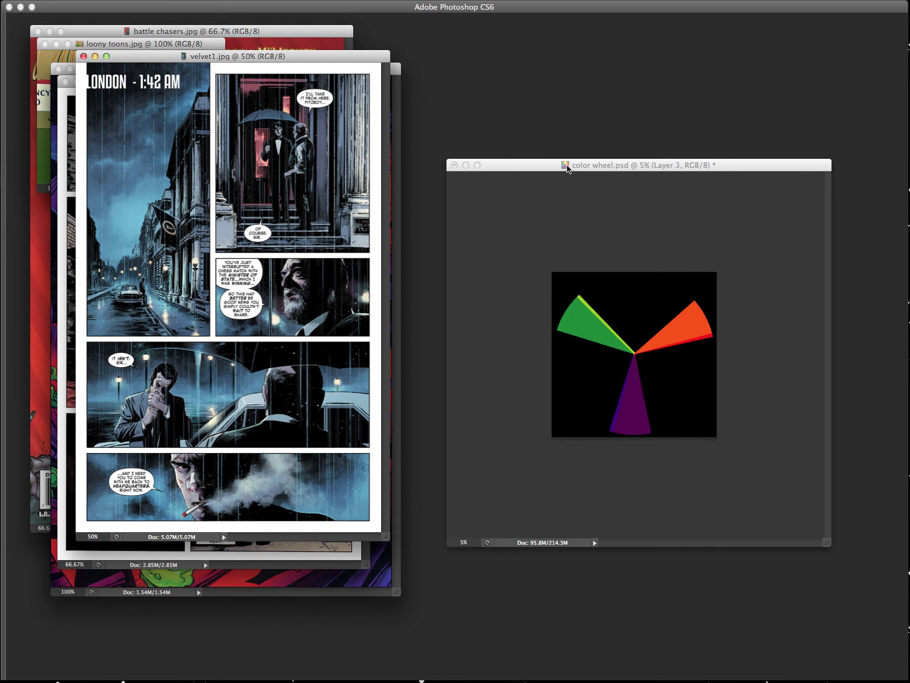
left_click(549, 171)
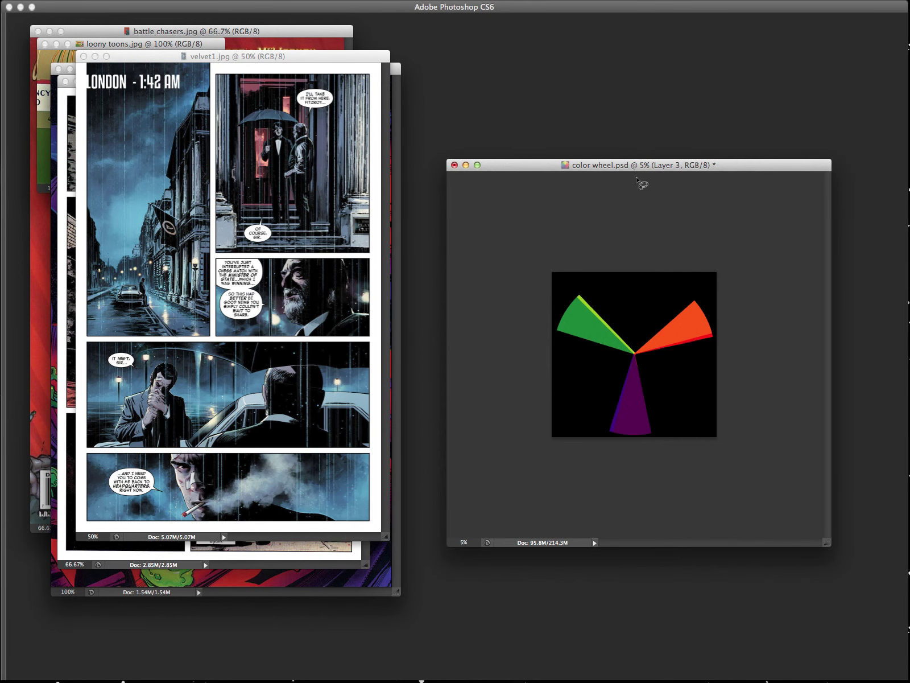
left_click_drag(330, 52, 401, 42)
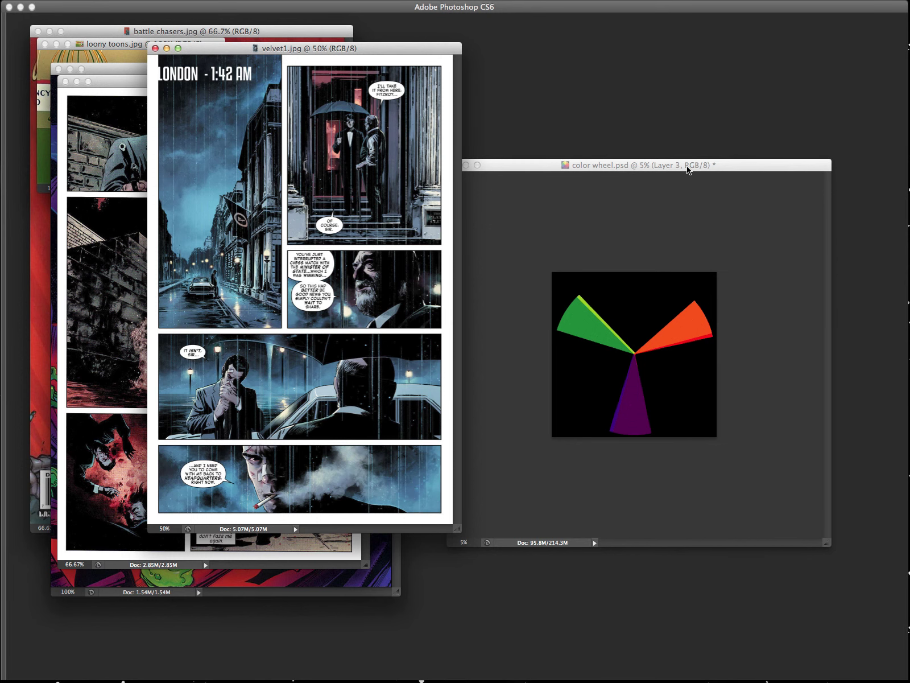
left_click_drag(686, 167, 686, 168)
left_click_drag(385, 50, 407, 95)
left_click(589, 166)
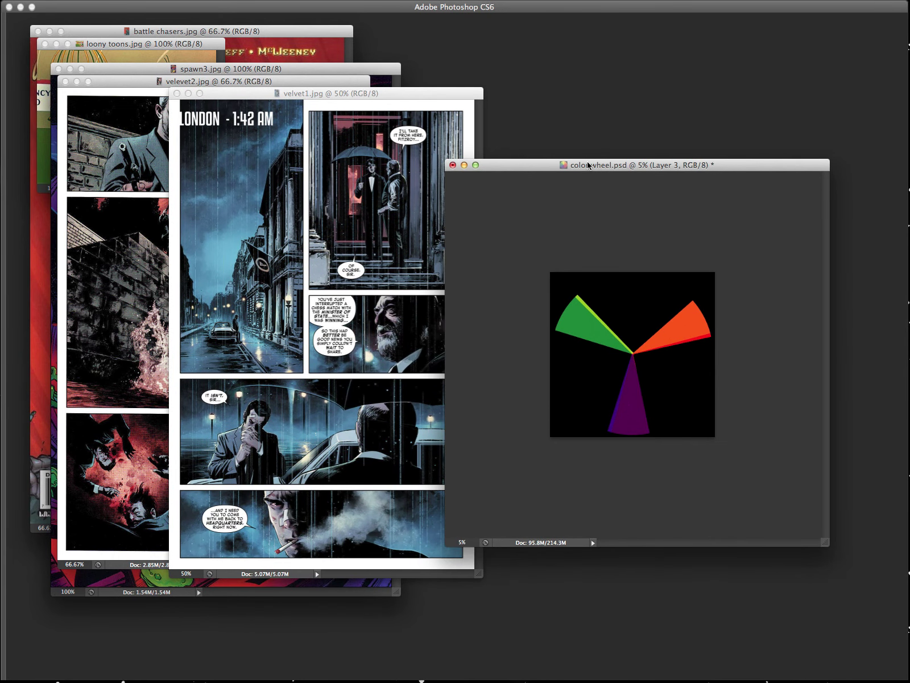
key("ctrl+t")
left_click_drag(765, 234, 751, 399)
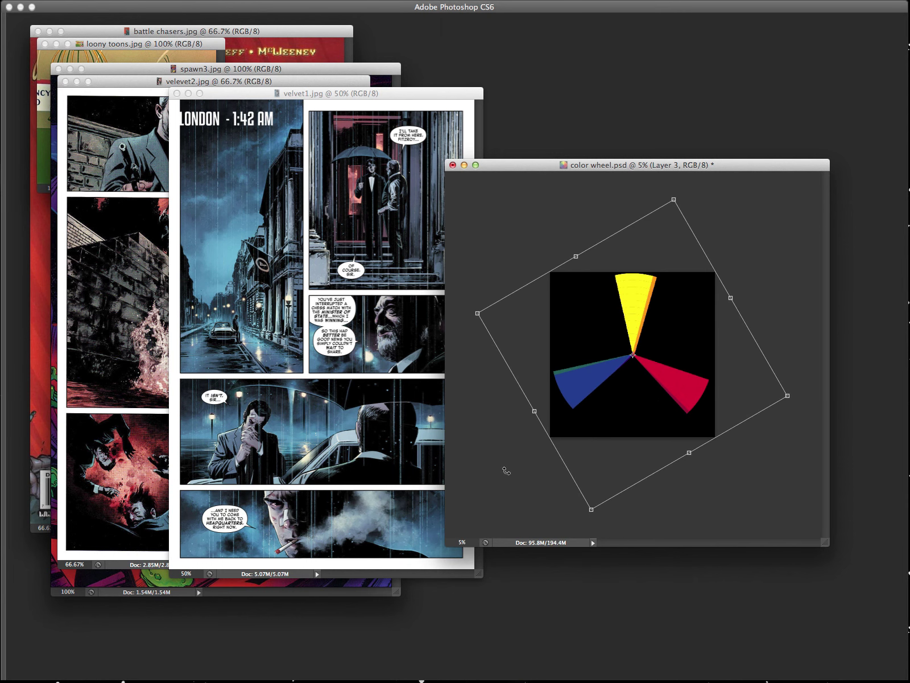
key("Return")
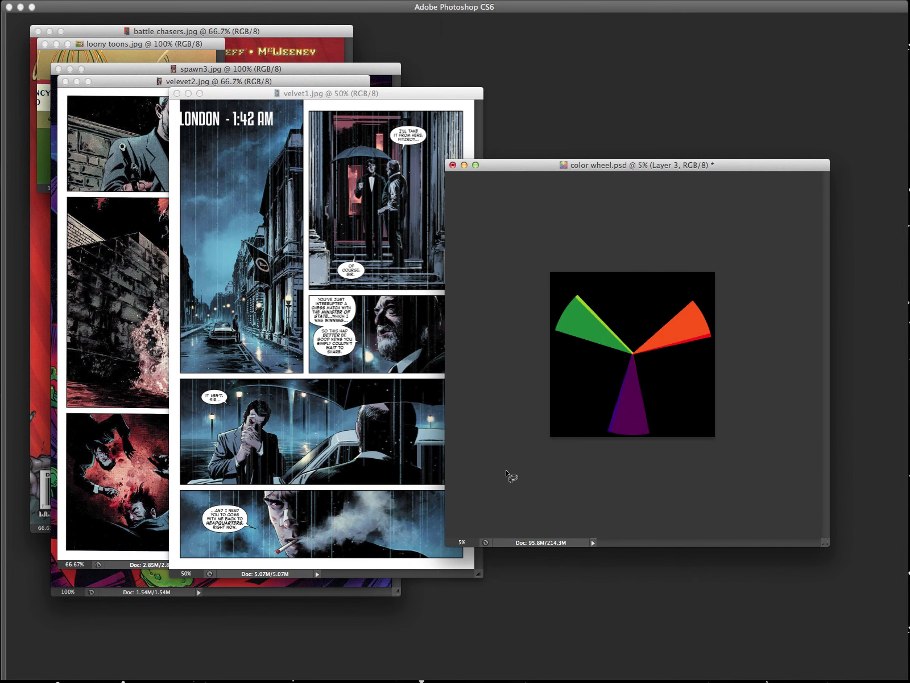
Step: Close velvet1.jpg, move velevet2.jpg down, and test another triad rotation against it
left_click(409, 102)
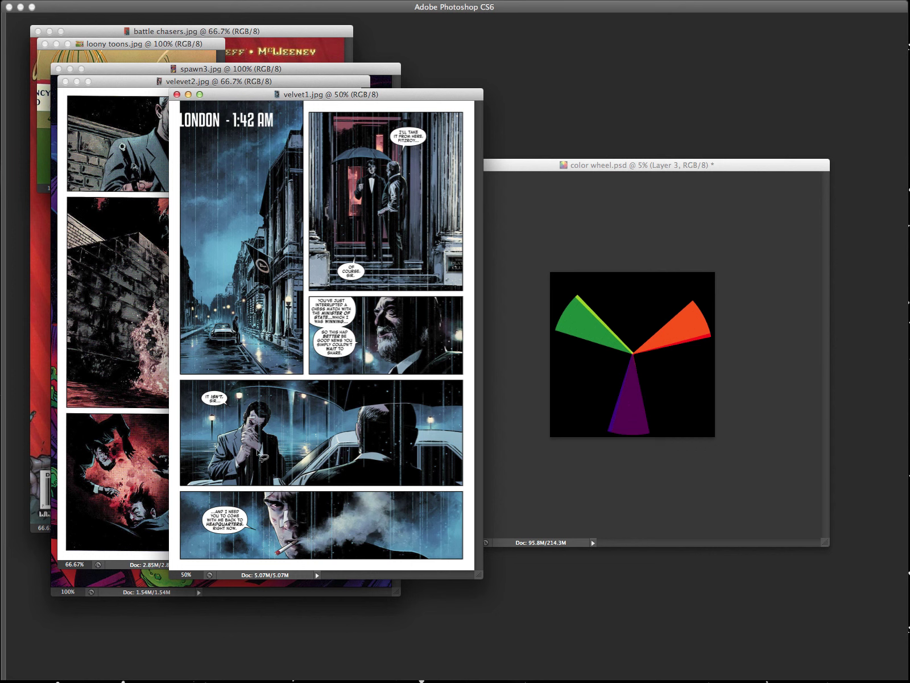
left_click(177, 94)
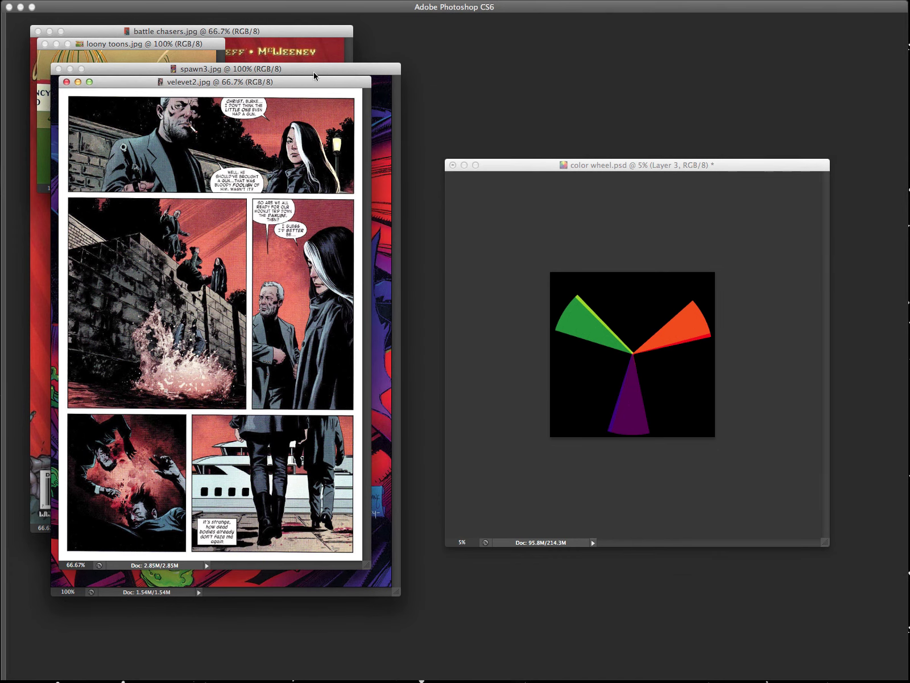
left_click_drag(293, 84, 304, 92)
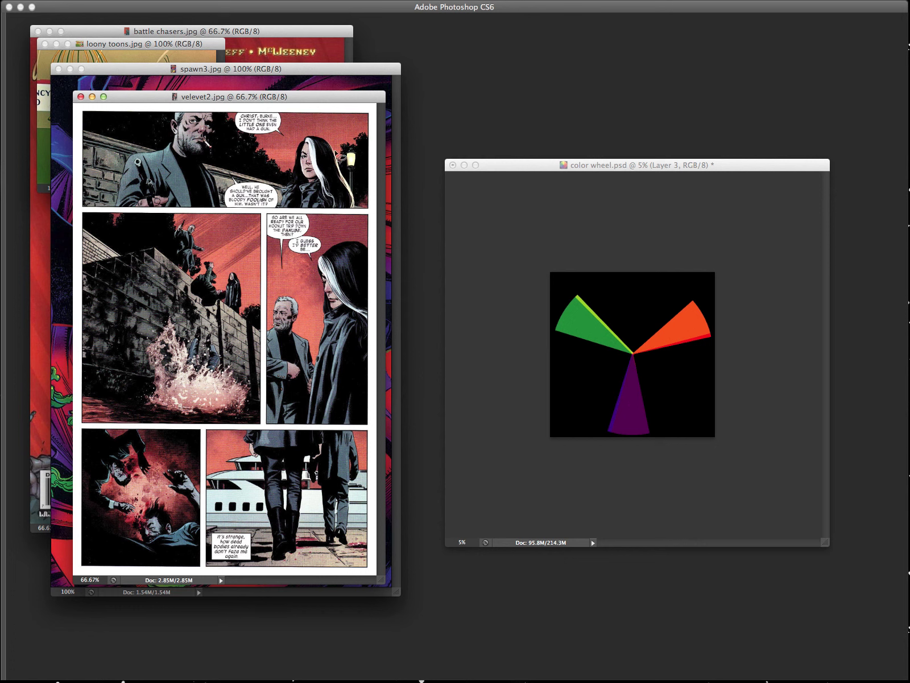
left_click(512, 169)
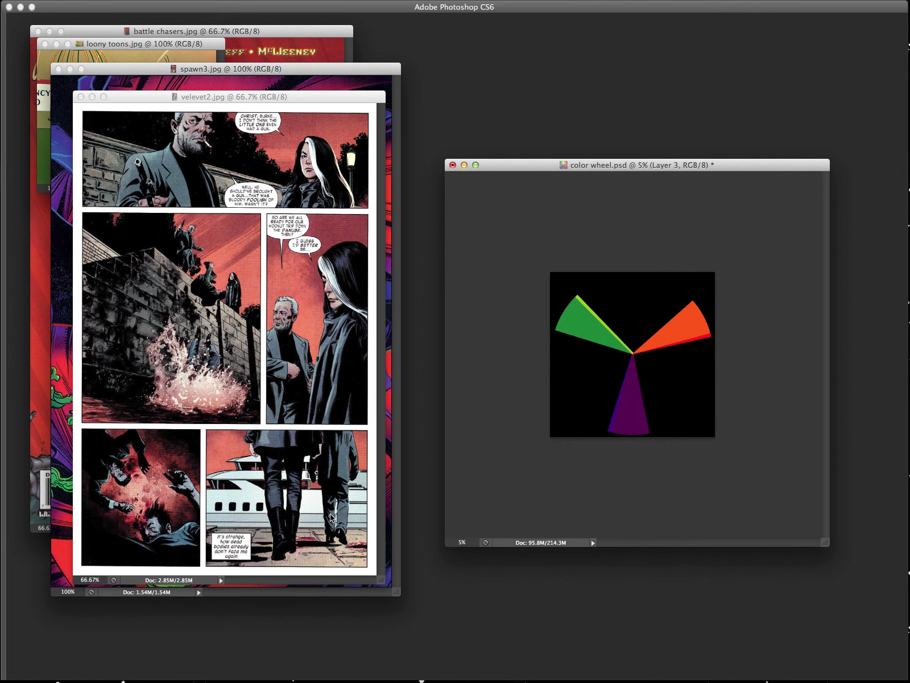
left_click_drag(552, 168, 552, 169)
key("ctrl+t")
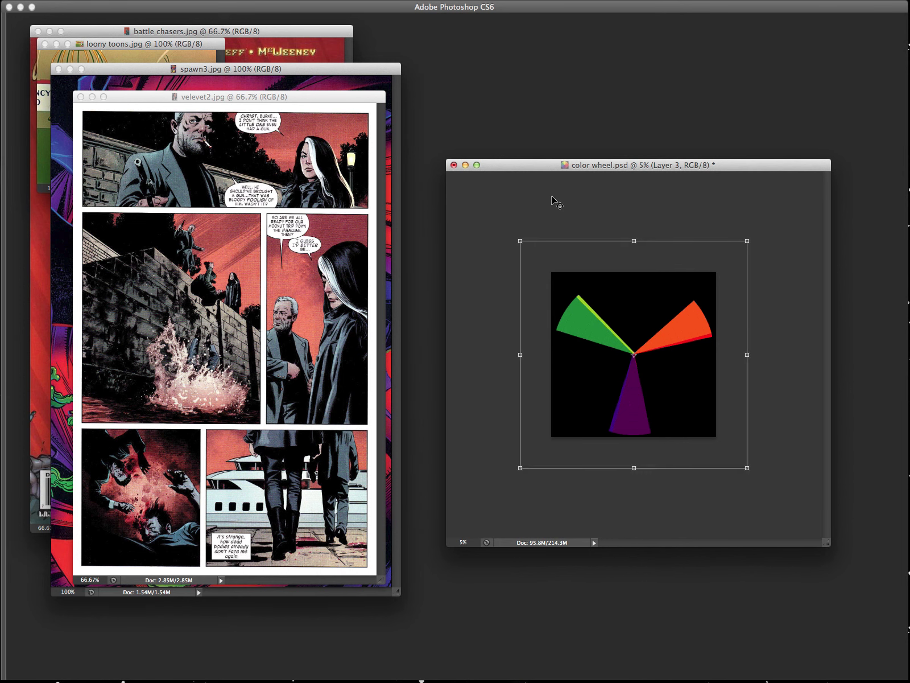
left_click_drag(763, 273, 752, 405)
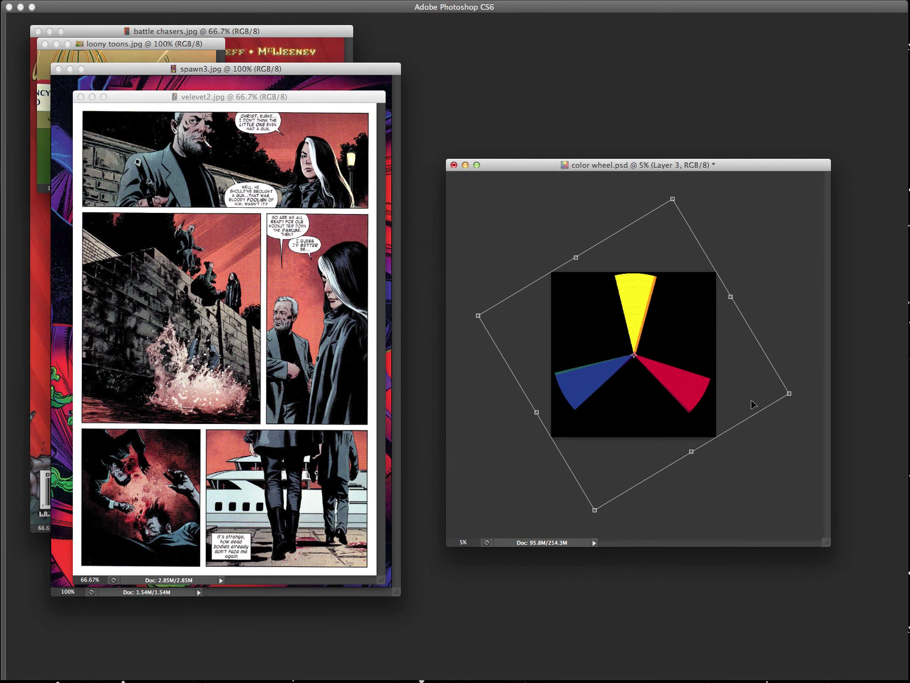
key("Return")
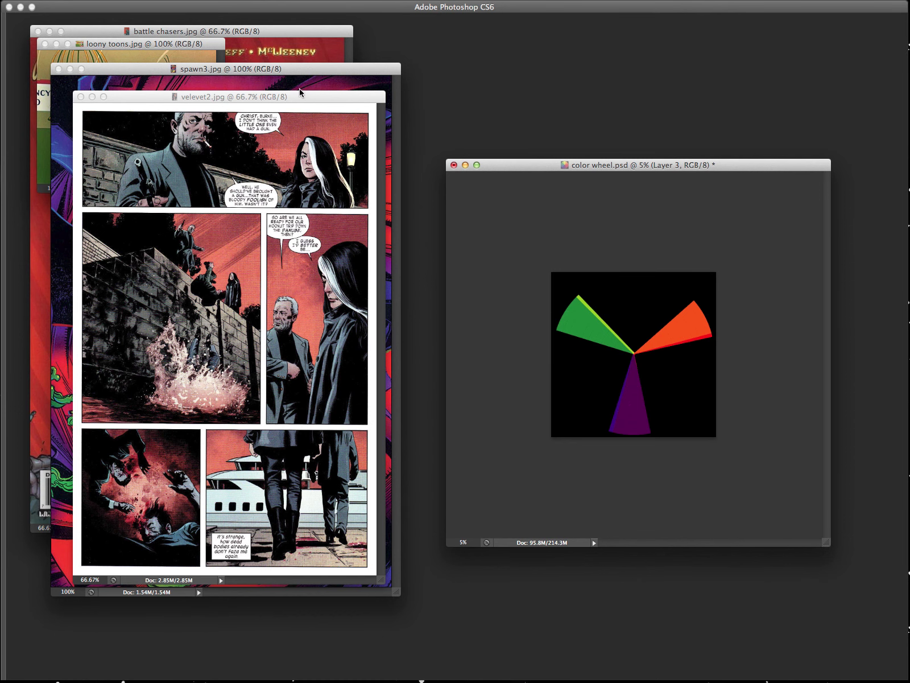
Step: Rotate the triad mask about 27° onto yellow-green, red and violet, then close spawn3.jpg
left_click(254, 307)
left_click_drag(312, 70, 345, 75)
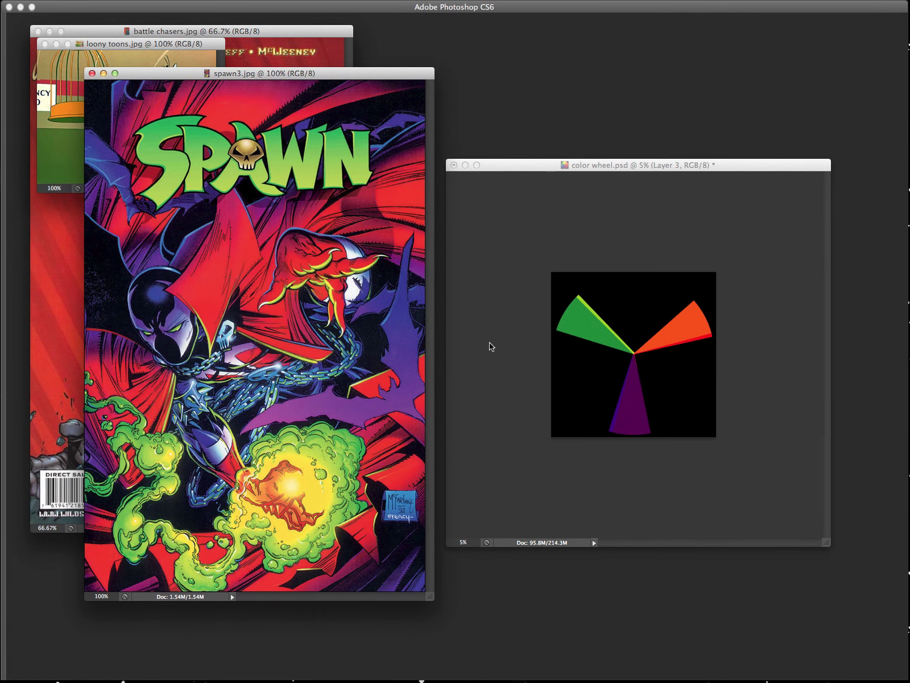
left_click_drag(660, 165, 661, 168)
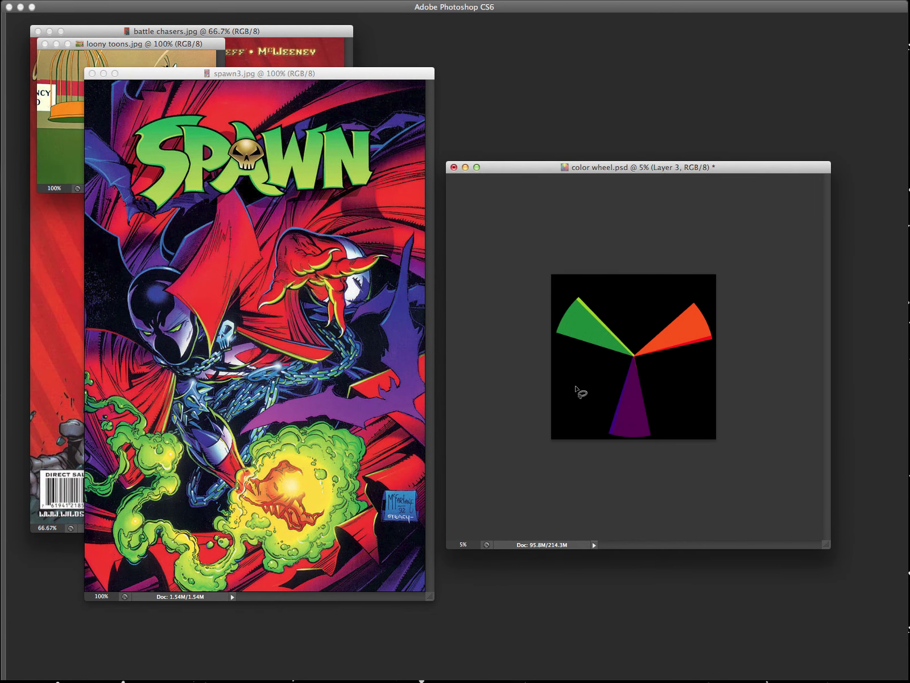
key("super+t")
left_click_drag(765, 252, 773, 336)
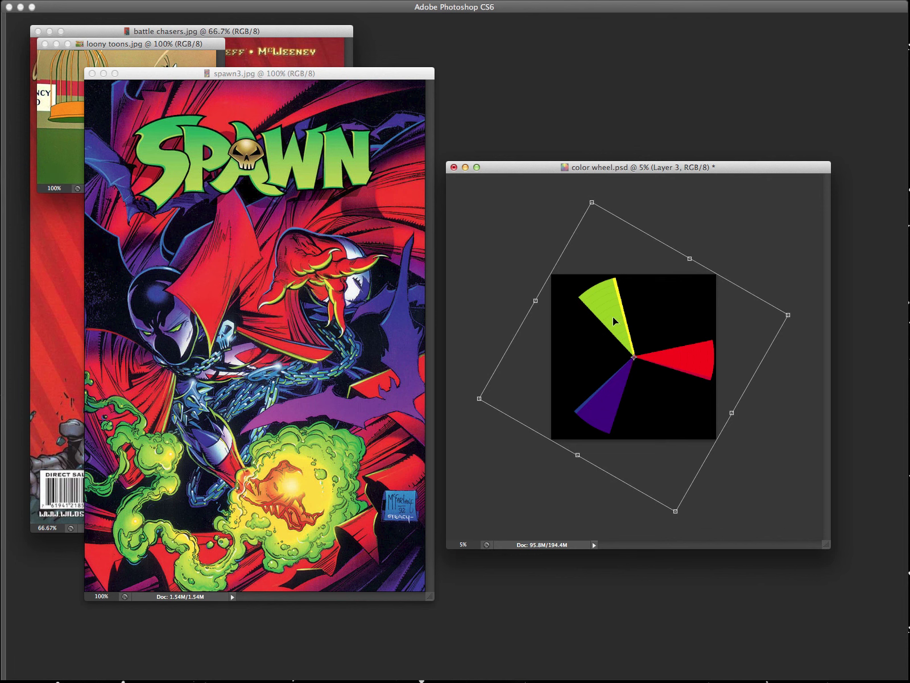
left_click_drag(597, 182, 589, 181)
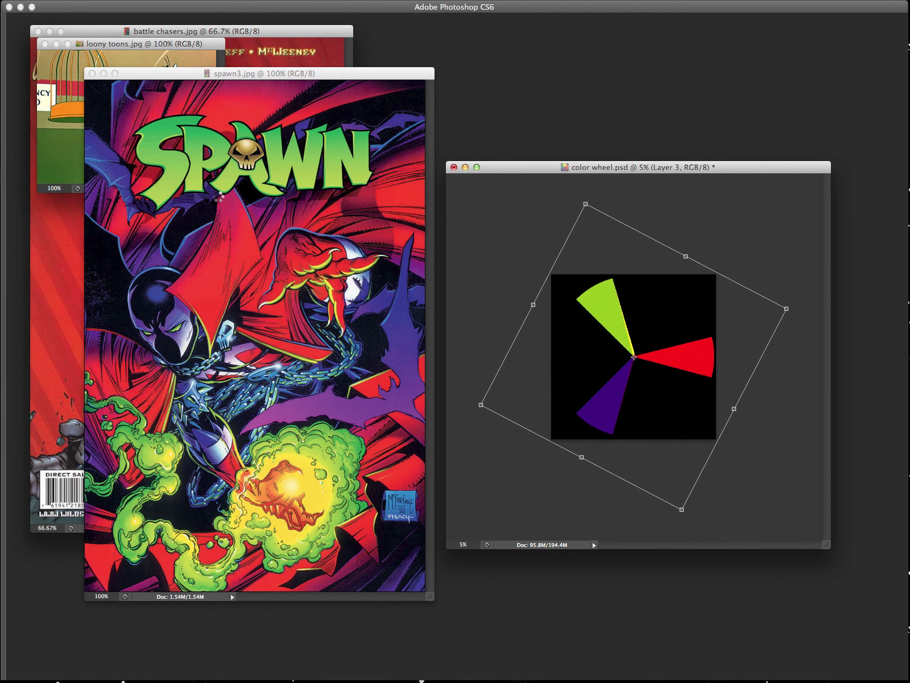
left_click(92, 73)
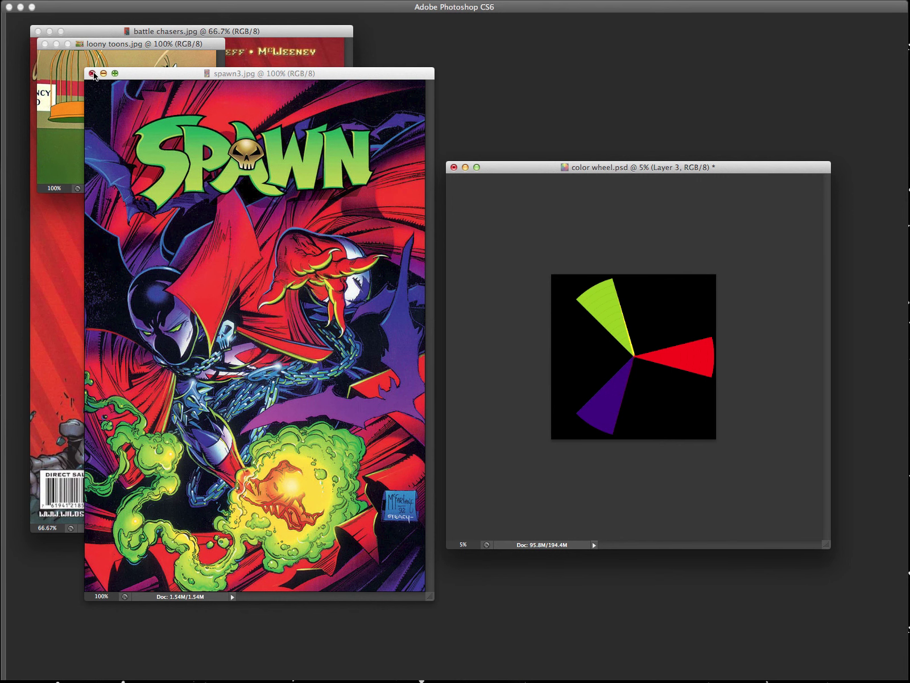
Step: Move loony toons.jpg over Battle Chasers and zoom it to 200%
left_click_drag(142, 47, 222, 100)
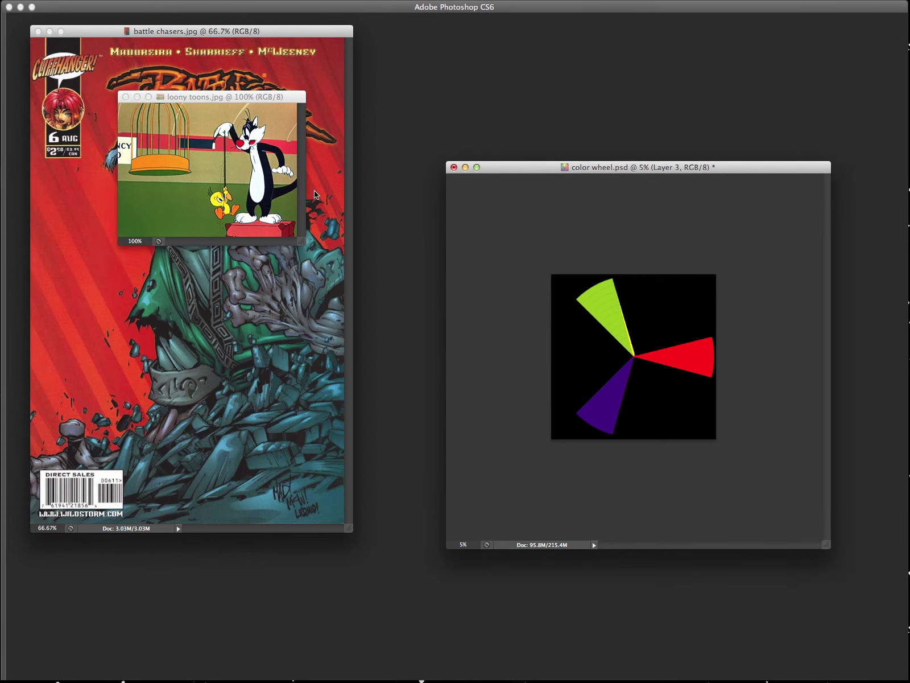
left_click_drag(253, 120, 316, 154)
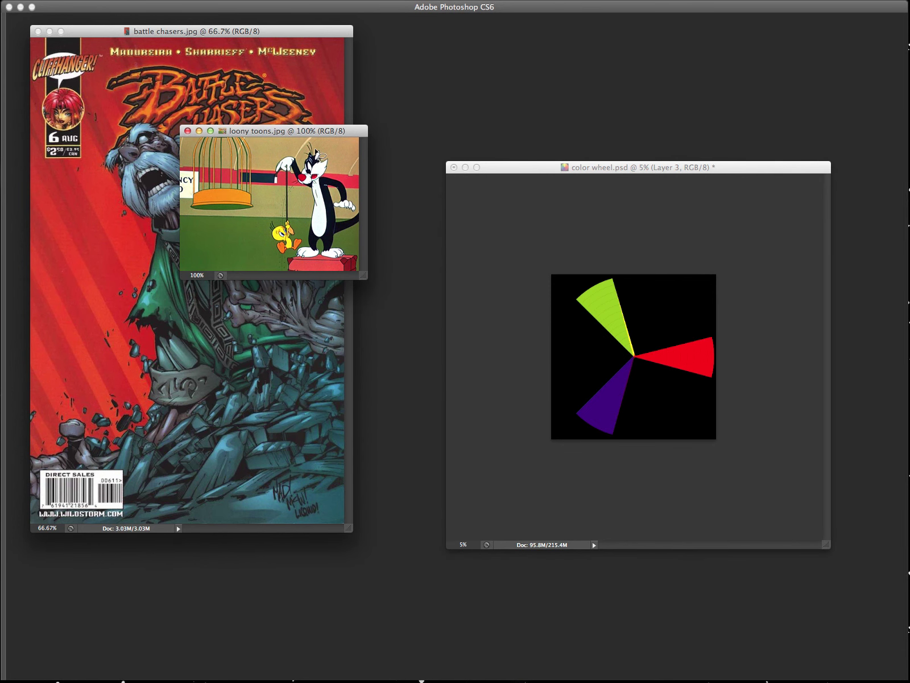
key("super+plus")
key("super+plus")
key("super+minus")
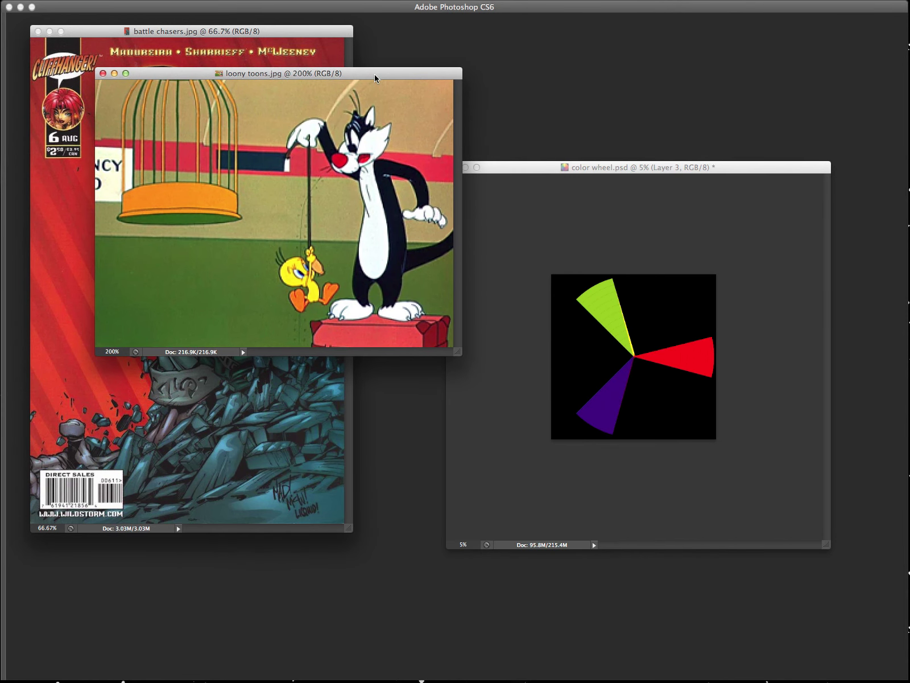
left_click(640, 171)
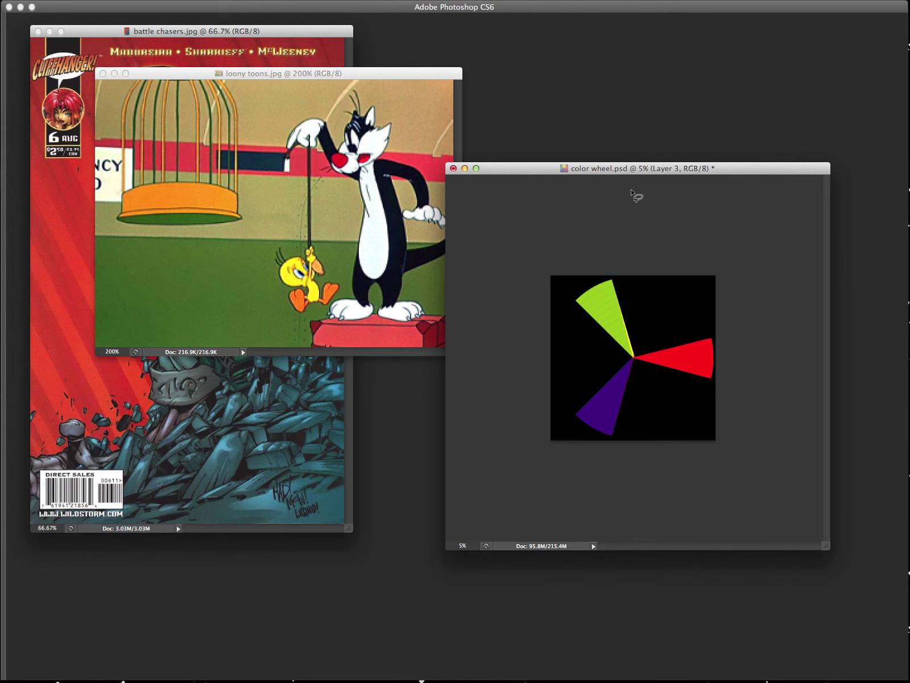
Step: Rotate the triad mask about -60° onto orange, teal and crimson, and reposition loony toons.jpg
key("Tab")
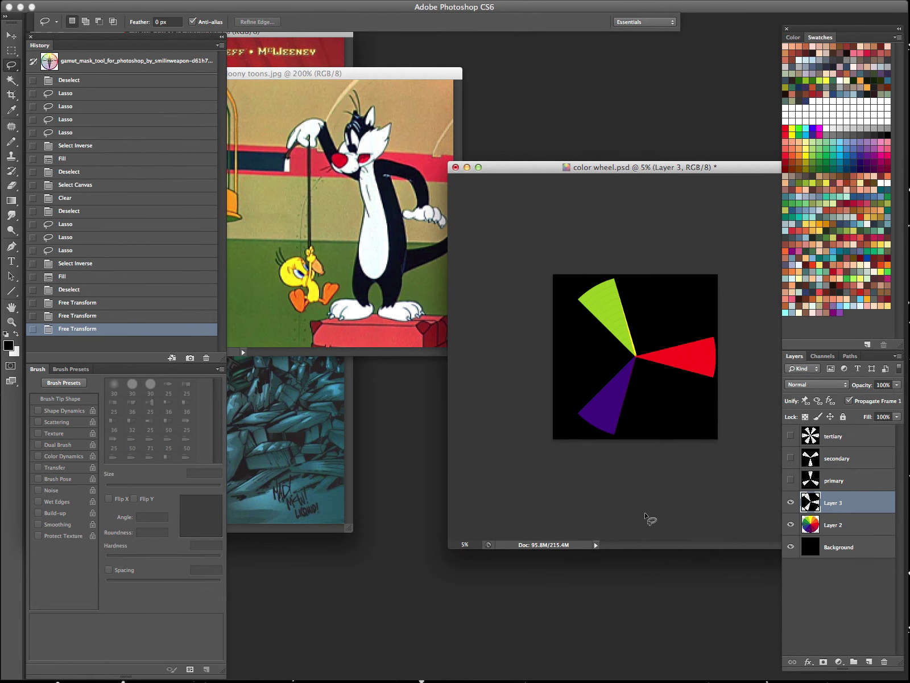
key("ctrl+t")
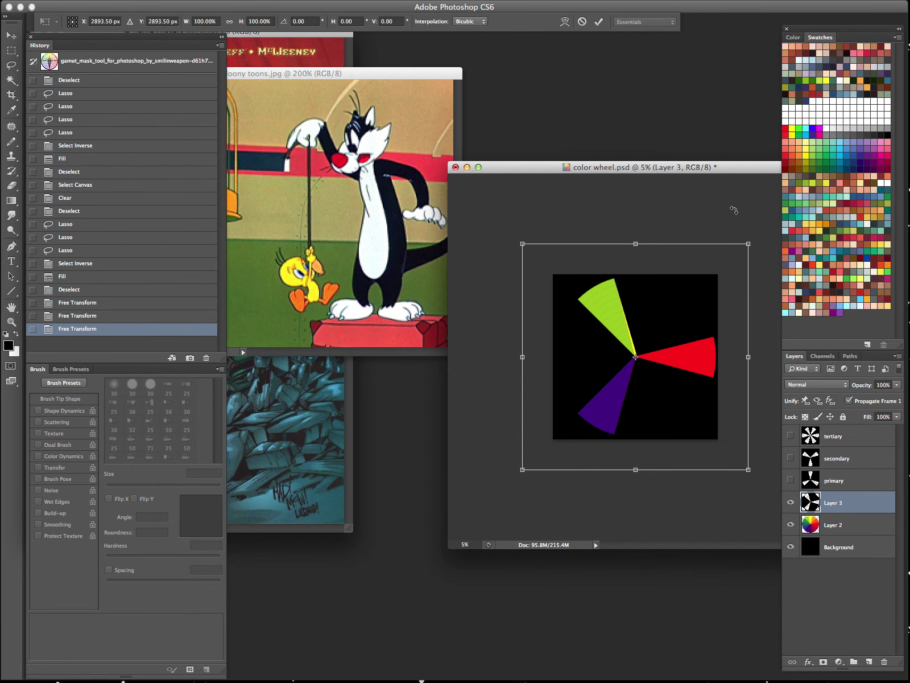
mouse_move(734, 209)
left_mouse_down()
mouse_move(641, 211)
mouse_move(602, 279)
mouse_move(675, 233)
mouse_move(654, 220)
mouse_move(623, 250)
mouse_move(629, 270)
mouse_move(676, 183)
mouse_move(621, 273)
mouse_move(609, 336)
mouse_move(605, 305)
mouse_move(602, 325)
mouse_move(626, 272)
mouse_move(642, 275)
mouse_move(611, 312)
mouse_move(616, 318)
mouse_move(609, 309)
mouse_move(616, 316)
left_mouse_up()
key("l")
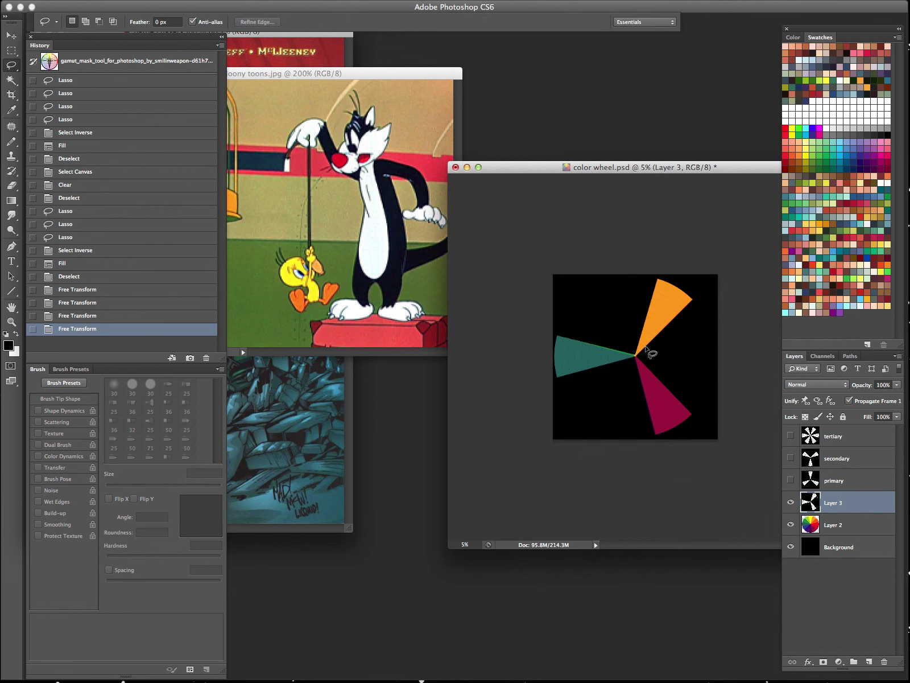
left_click_drag(392, 75, 500, 60)
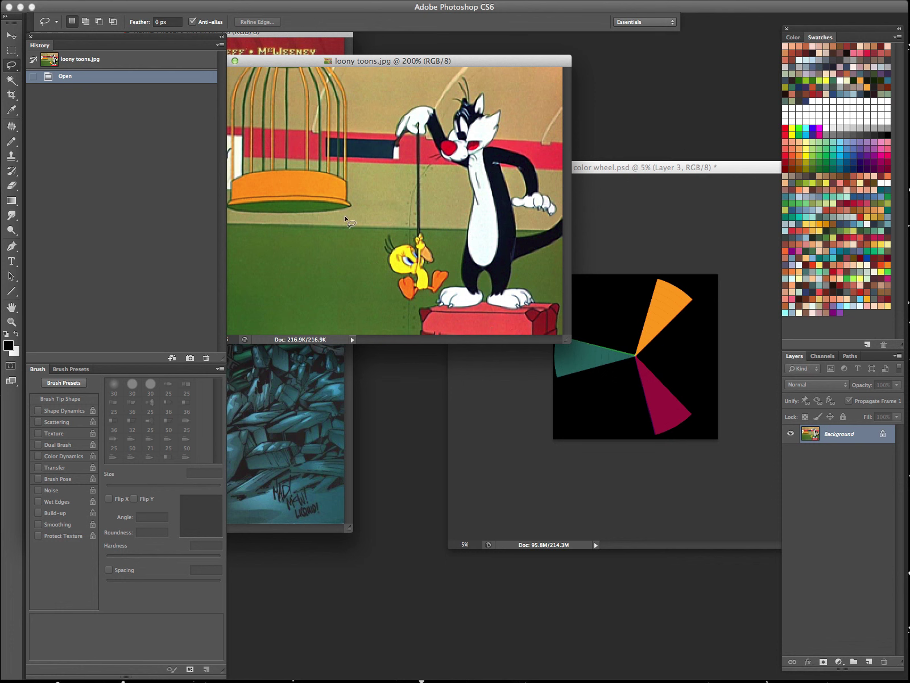
left_click_drag(312, 185, 249, 187)
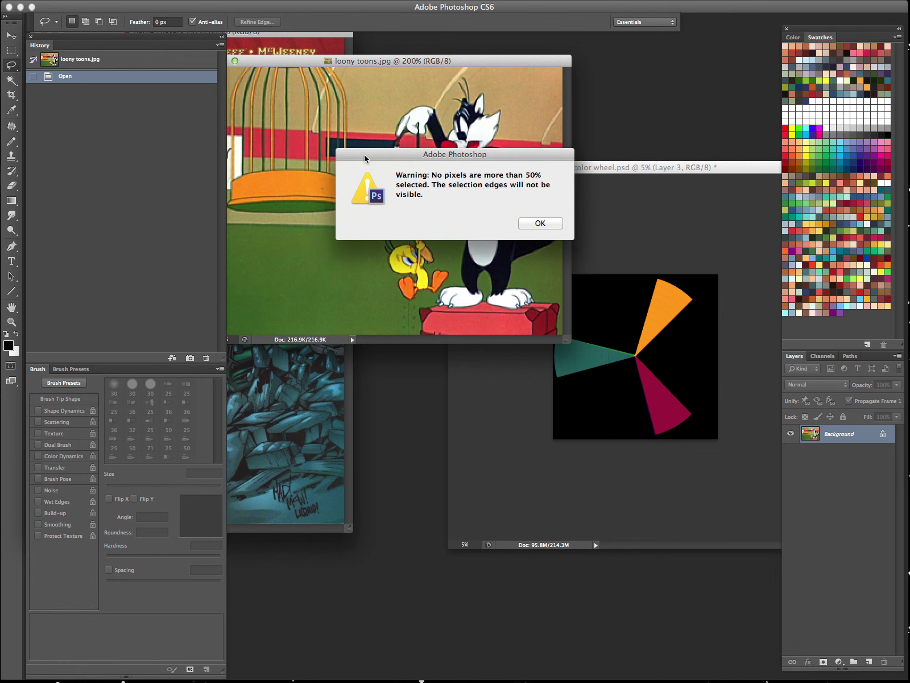
left_click(539, 224)
left_click_drag(433, 65, 484, 65)
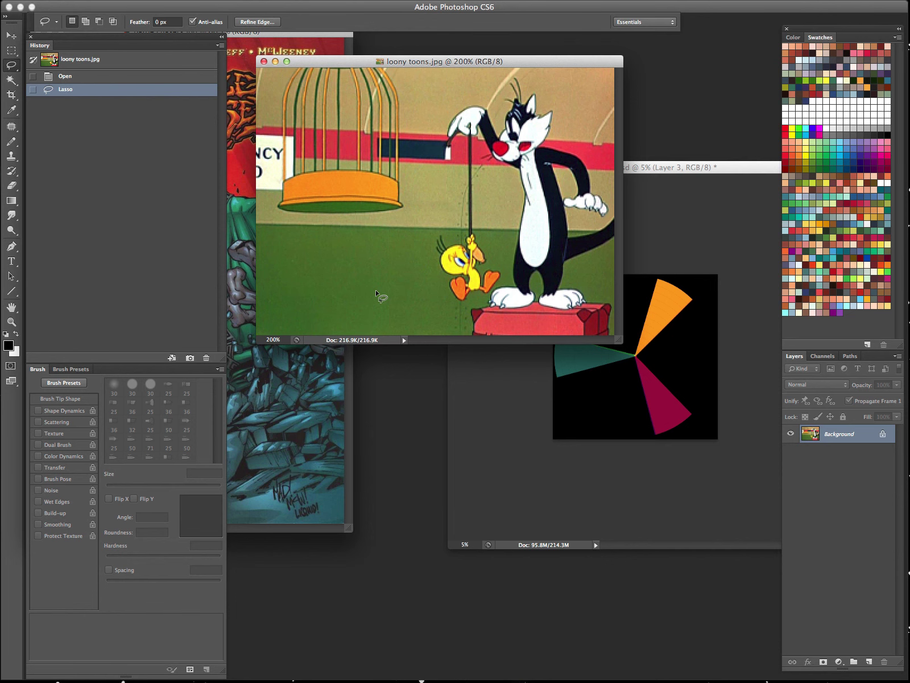
Step: Close loony toons.jpg, rotate the triad mask about 28°, then hide Layer 3
left_click(264, 61)
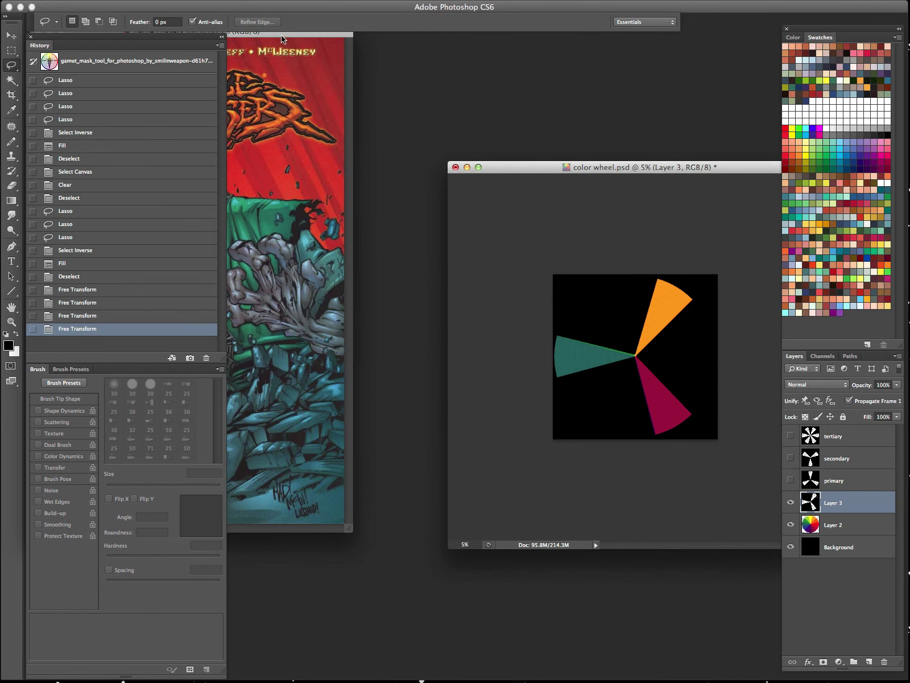
left_click_drag(281, 39, 453, 57)
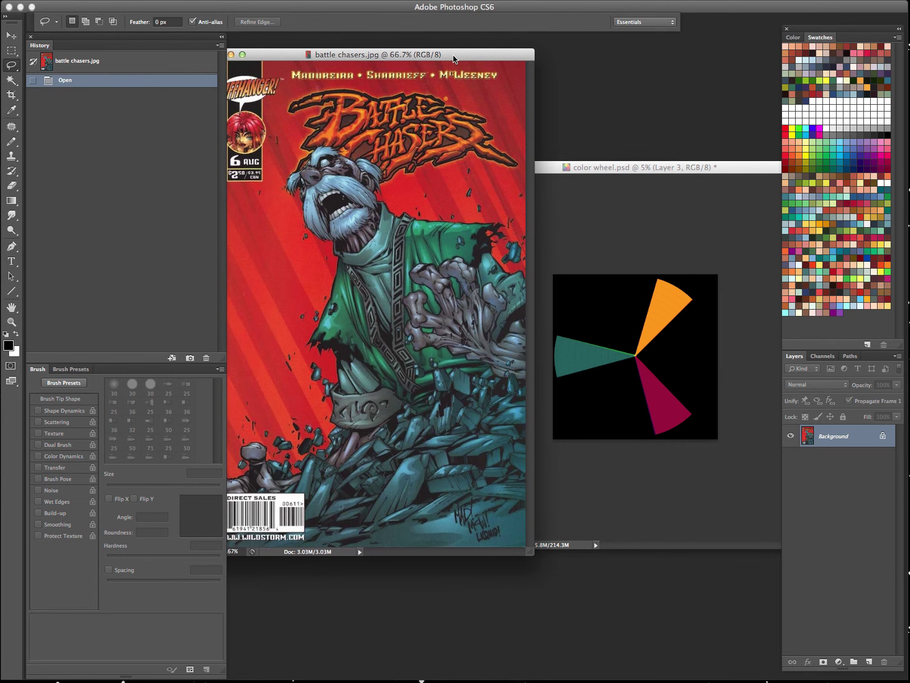
left_click(625, 166)
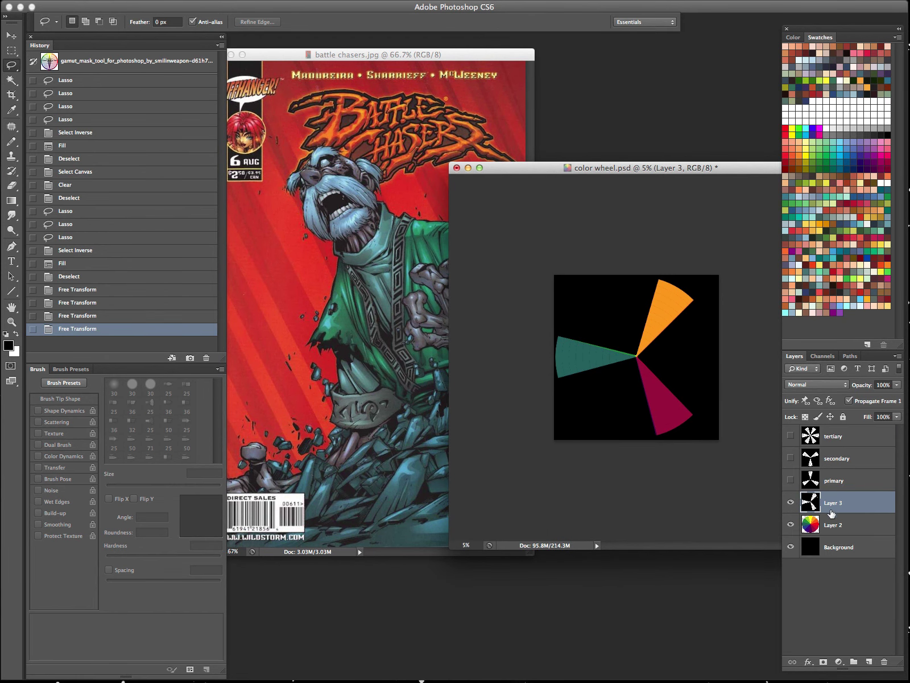
key("super+t")
left_click_drag(726, 215, 688, 279)
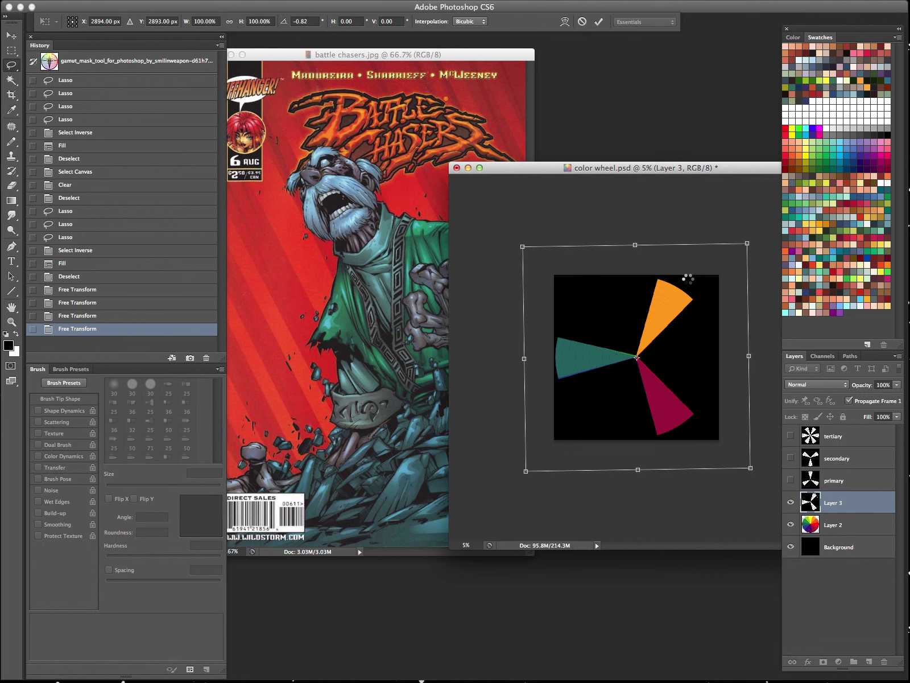
key("Return")
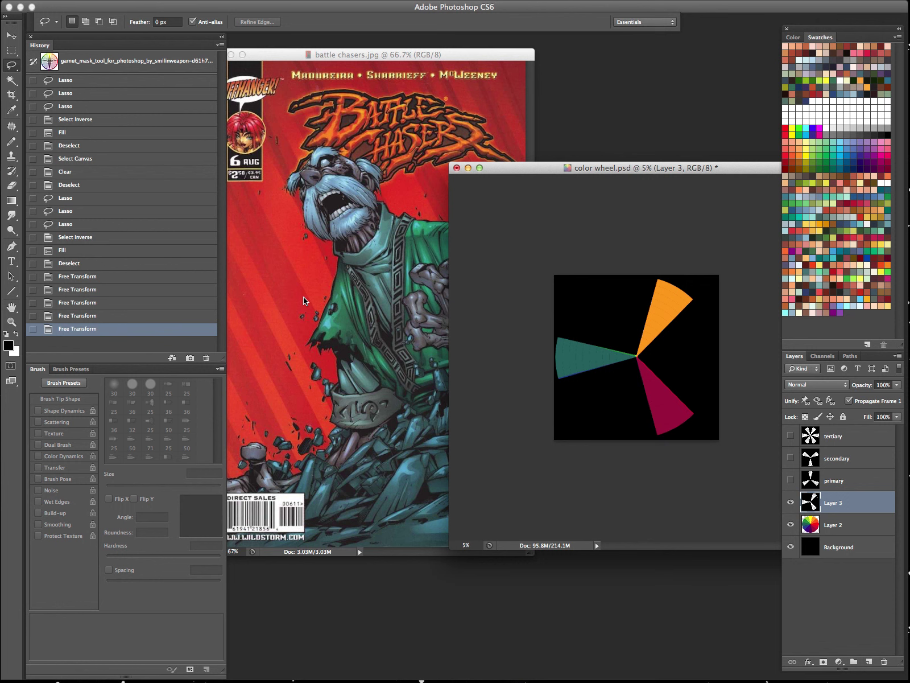
left_click(790, 502)
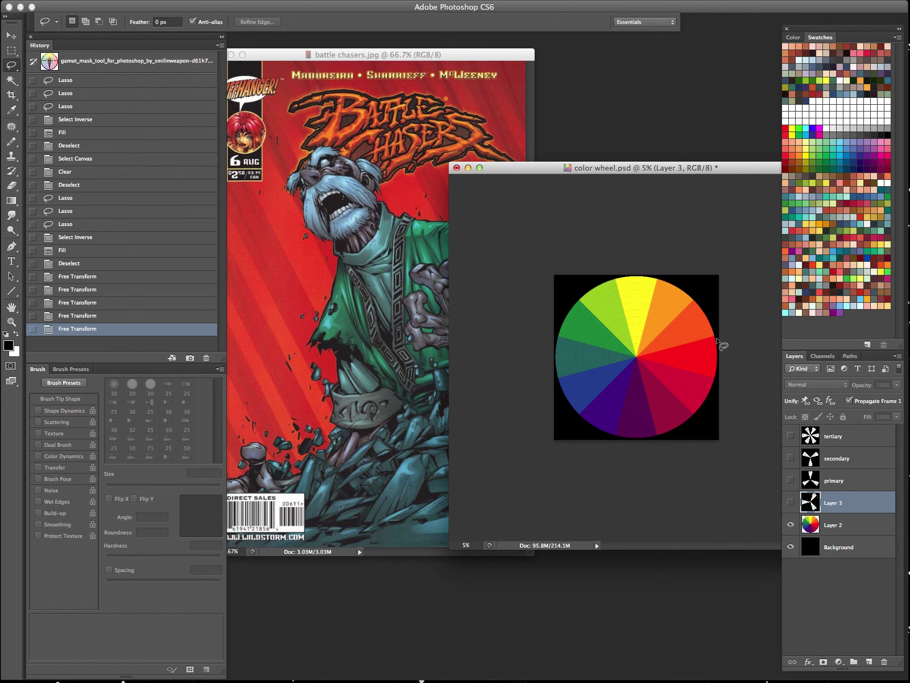
Step: Select the red, teal and orange wedges of the colour wheel together
mouse_move(715, 340)
left_mouse_down()
mouse_move(636, 358)
mouse_move(716, 380)
mouse_move(728, 336)
left_mouse_up()
key("shift")
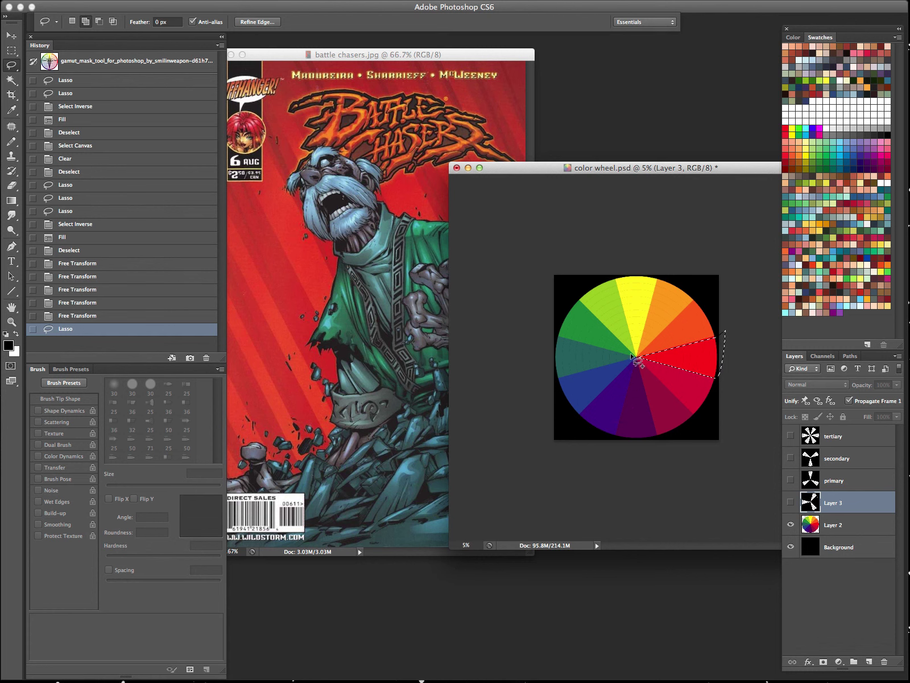
mouse_move(637, 358)
left_mouse_down()
mouse_move(554, 341)
mouse_move(560, 384)
mouse_move(640, 360)
mouse_move(575, 414)
mouse_move(556, 370)
left_mouse_up()
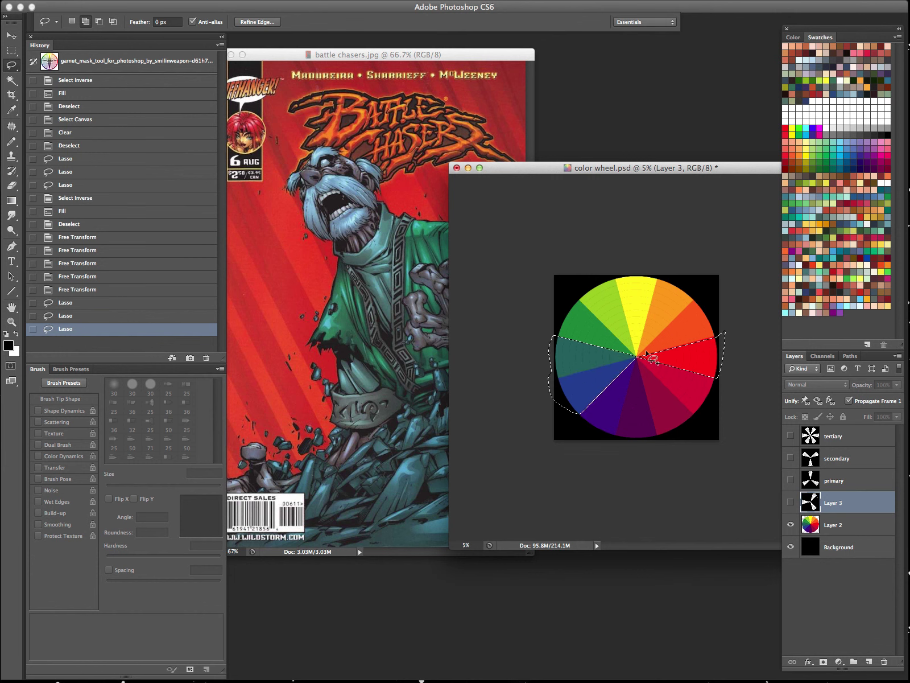
mouse_move(705, 301)
left_mouse_down()
mouse_move(720, 337)
mouse_move(635, 371)
left_mouse_up()
Step: Invert the selection, fill it with black on a new Layer 4, then deselect
key("super+shift+i")
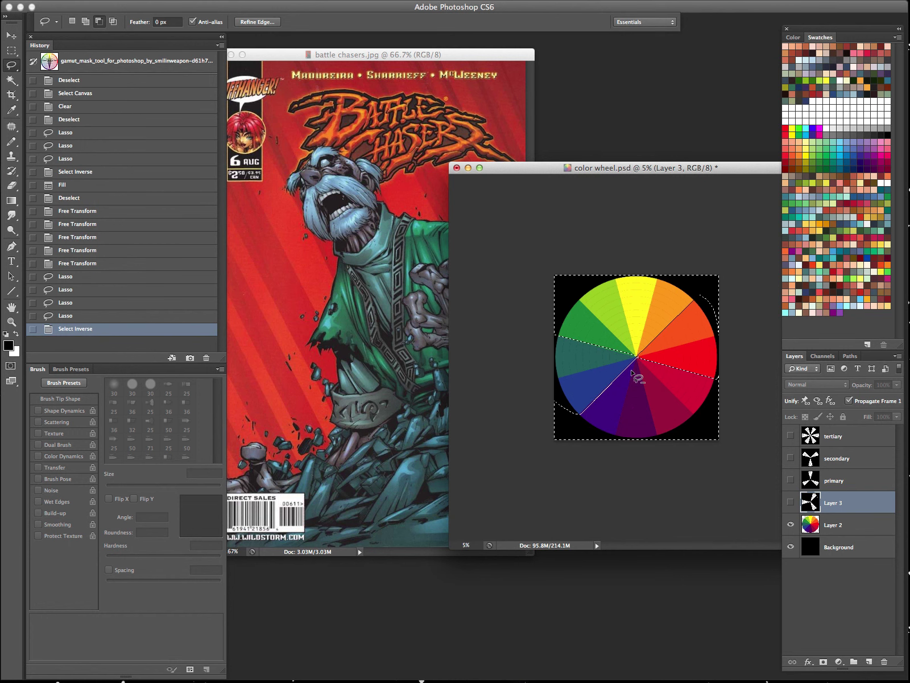
key("alt+BackSpace")
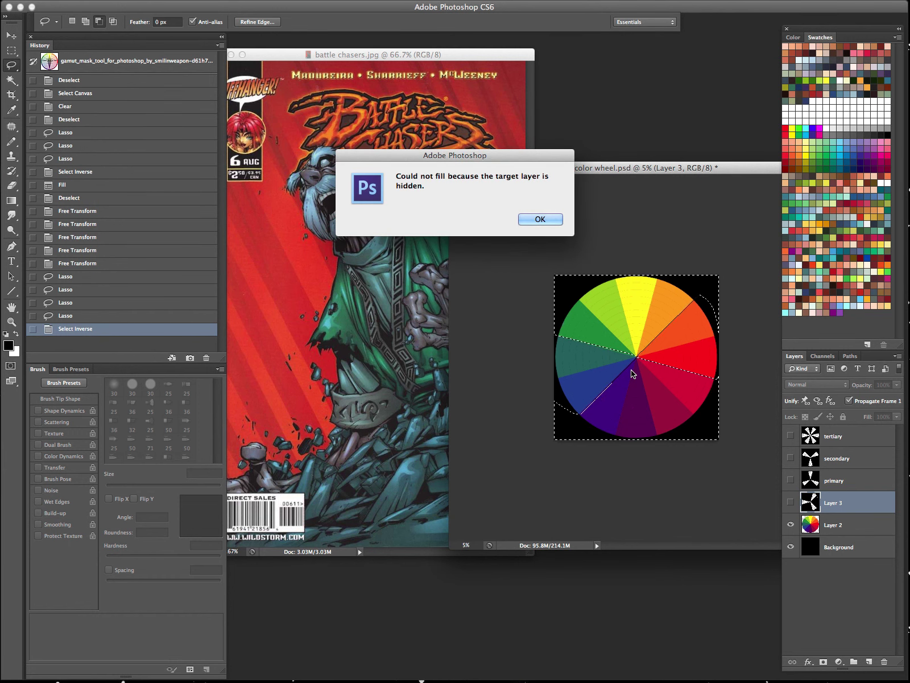
left_click(556, 219)
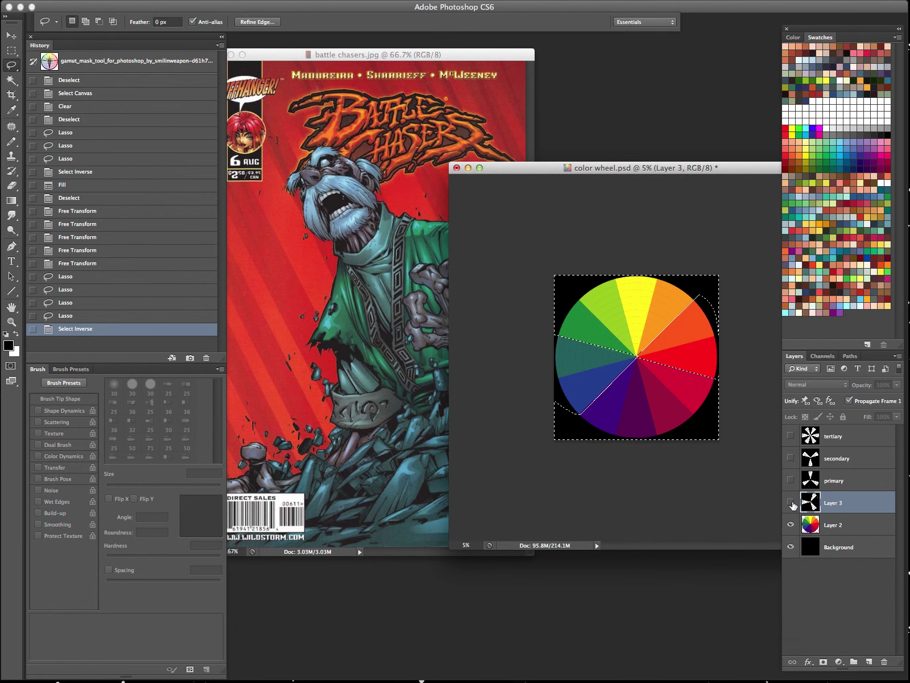
key("super+shift+n")
key("Return")
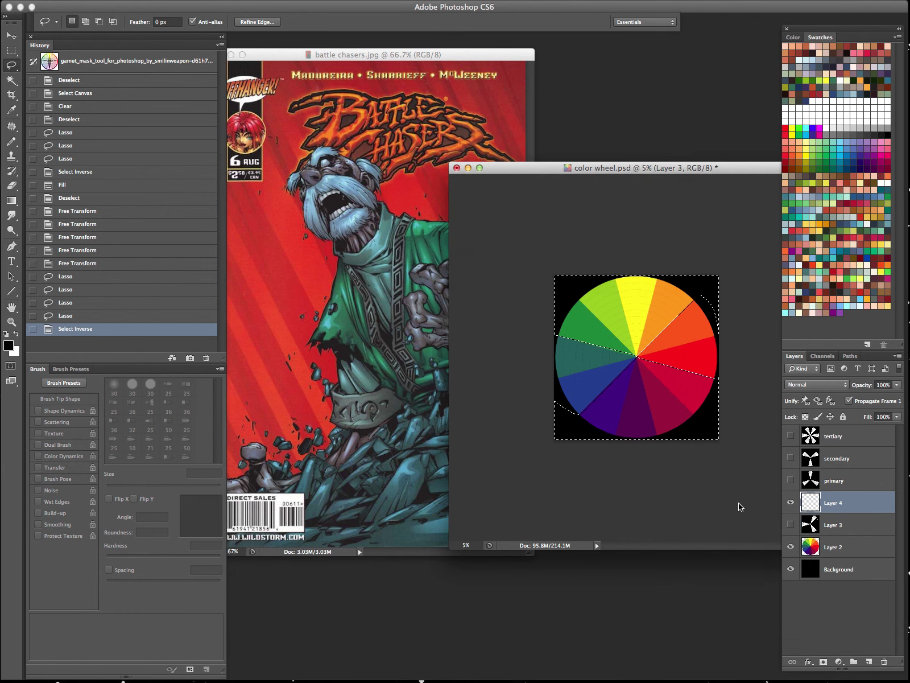
key("alt+BackSpace")
key("super+d")
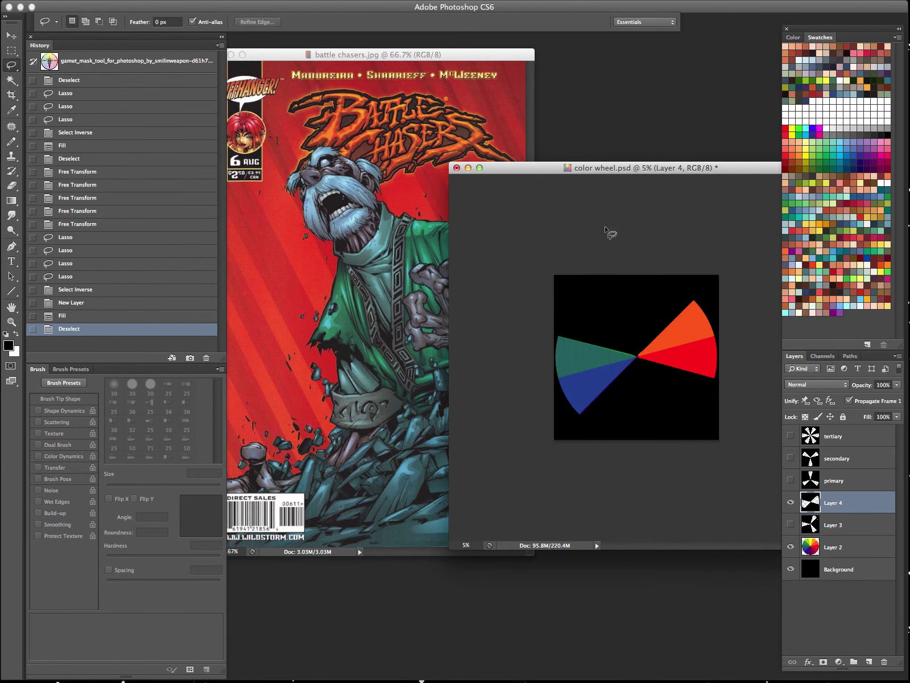
left_click_drag(508, 168, 543, 179)
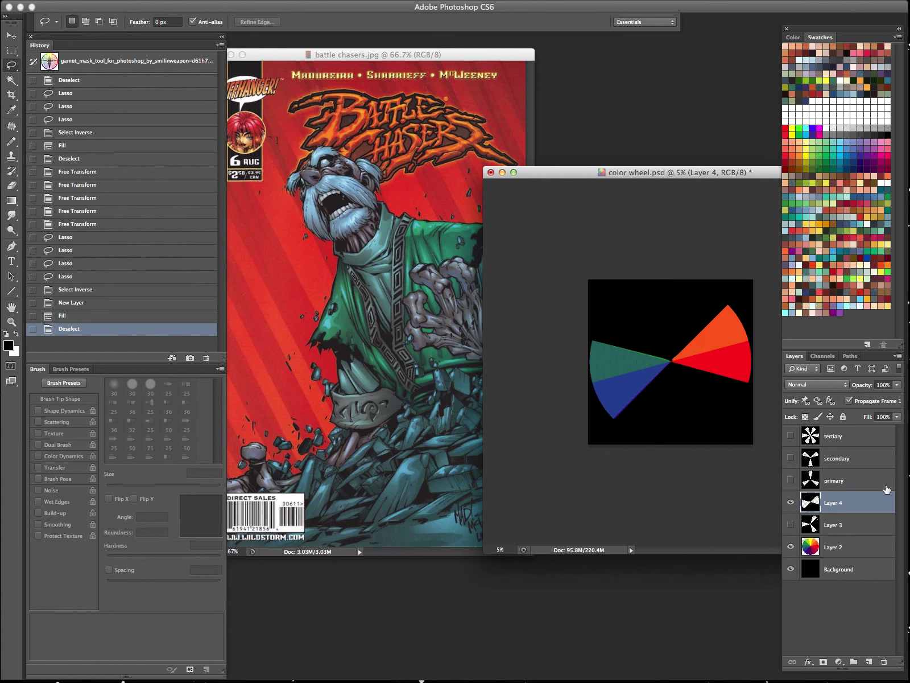
Step: Swap the Layer 4 mask for the Layer 3 three-wedge mask and close battle chasers.jpg
left_click(791, 502)
left_click(790, 524)
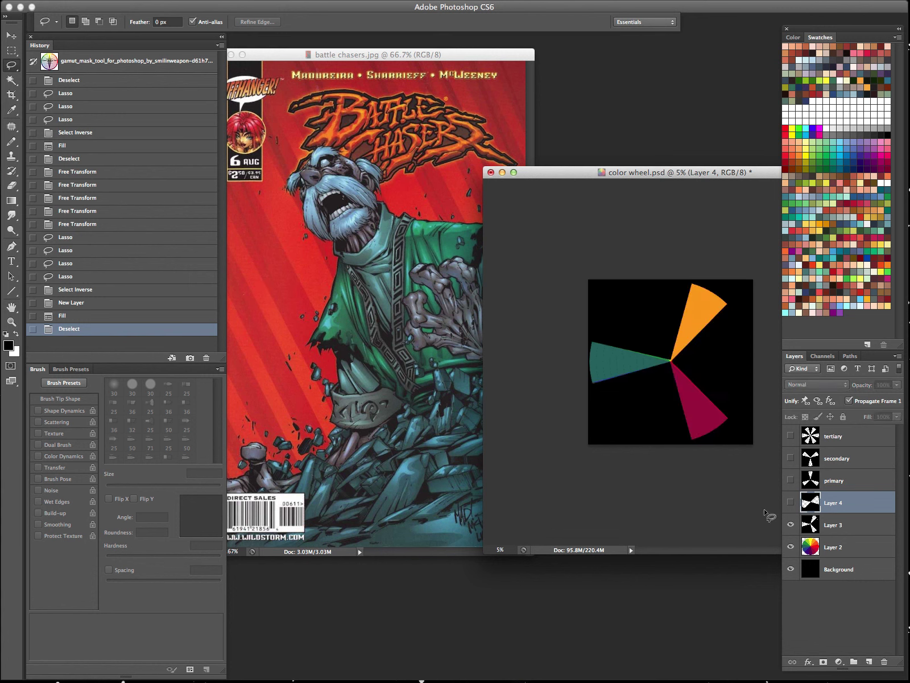
left_click(437, 59)
left_click(243, 54)
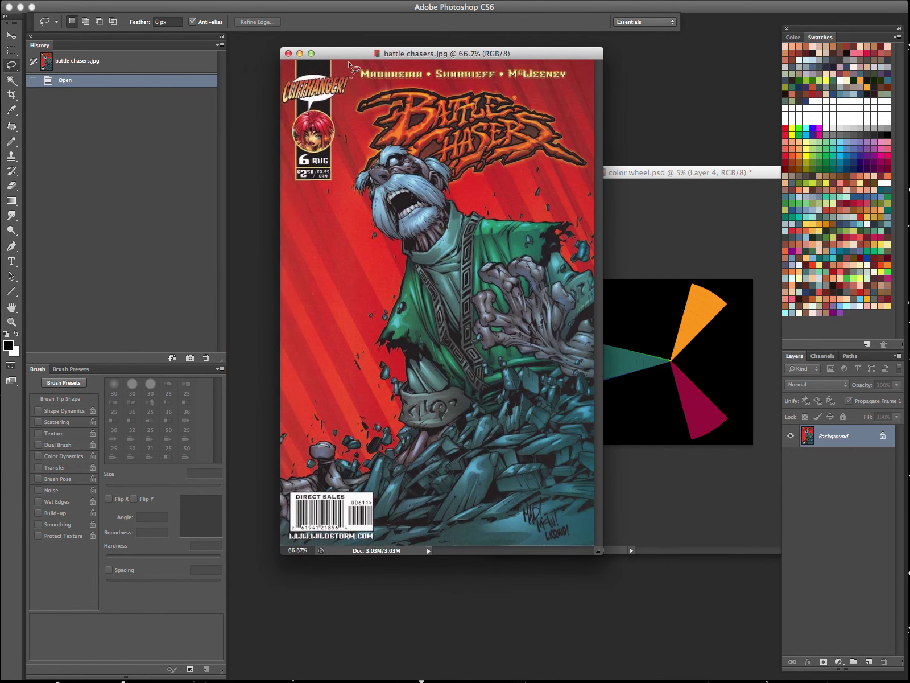
left_click(283, 55)
left_click_drag(532, 171, 306, 113)
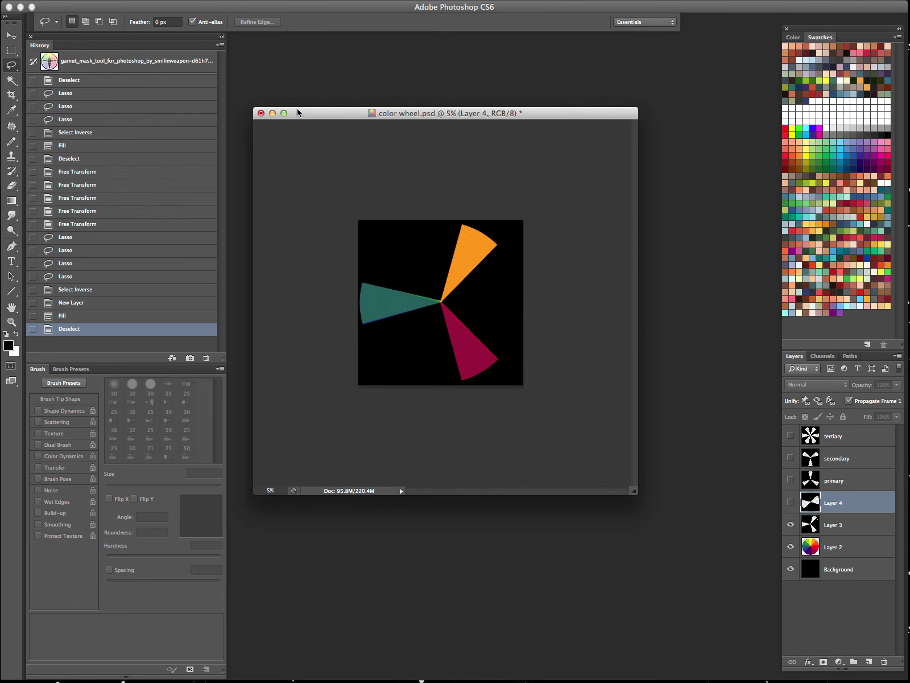
Step: Hide all panels and the options bar, leaving only color wheel.psd visible
key("Tab")
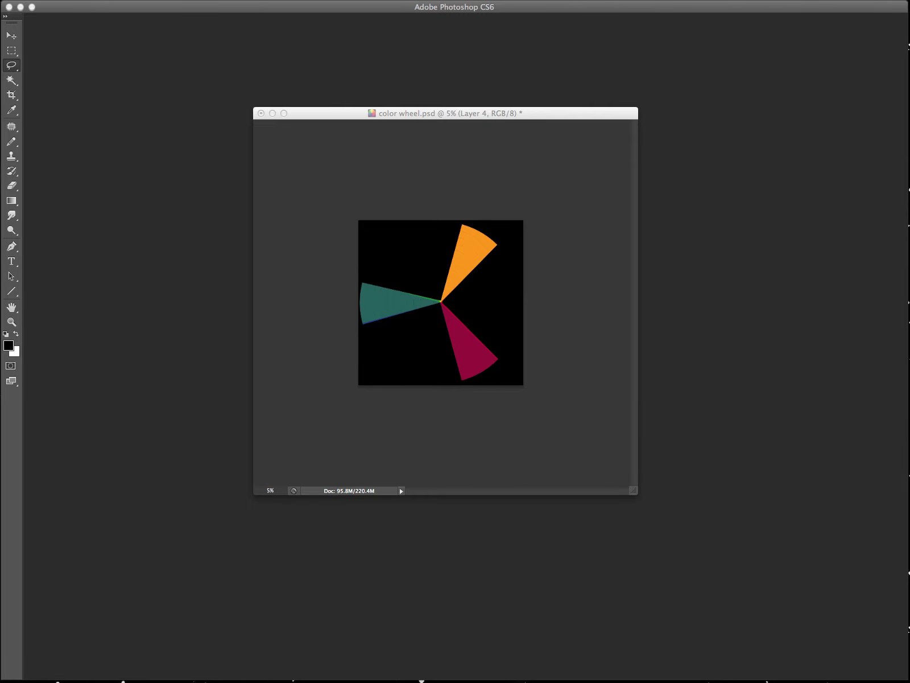
Step: Bring up the browser with Kuler's Analogous colour wheel page, then reposition and resize its window
key("super+Tab")
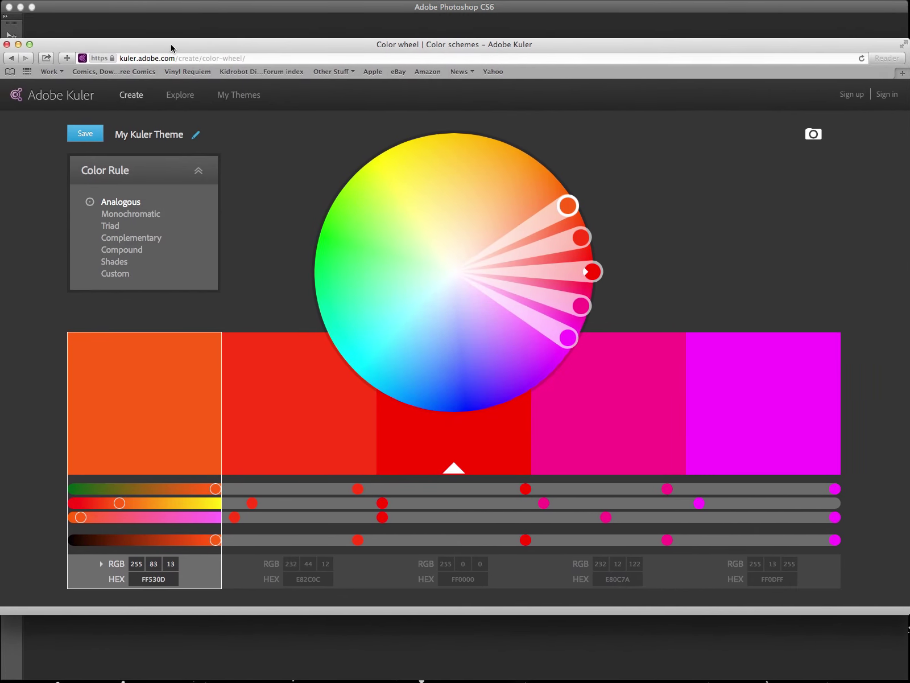
left_click_drag(171, 47, 145, 40)
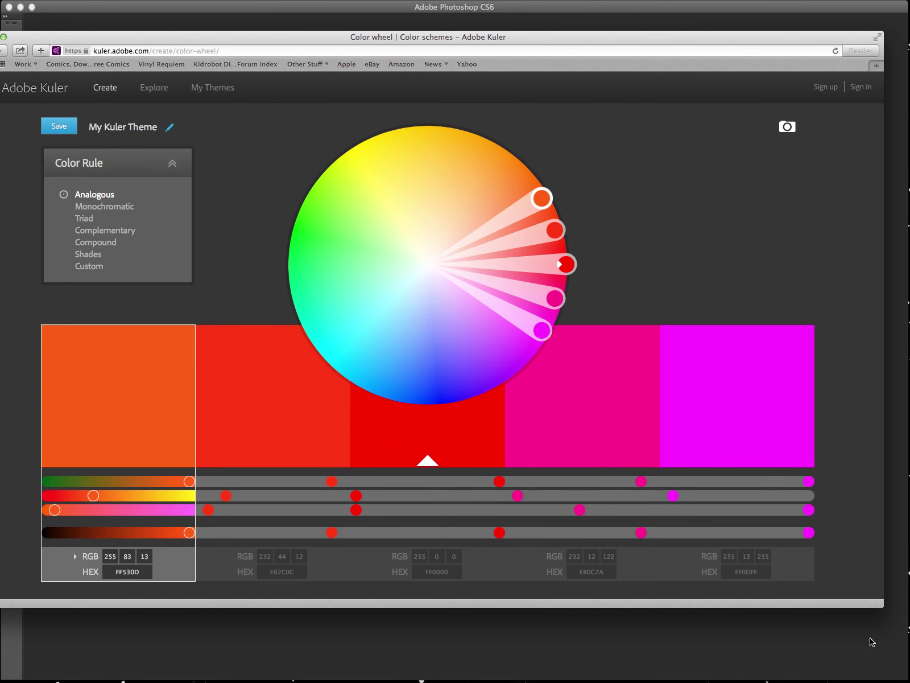
left_click_drag(882, 606, 639, 604)
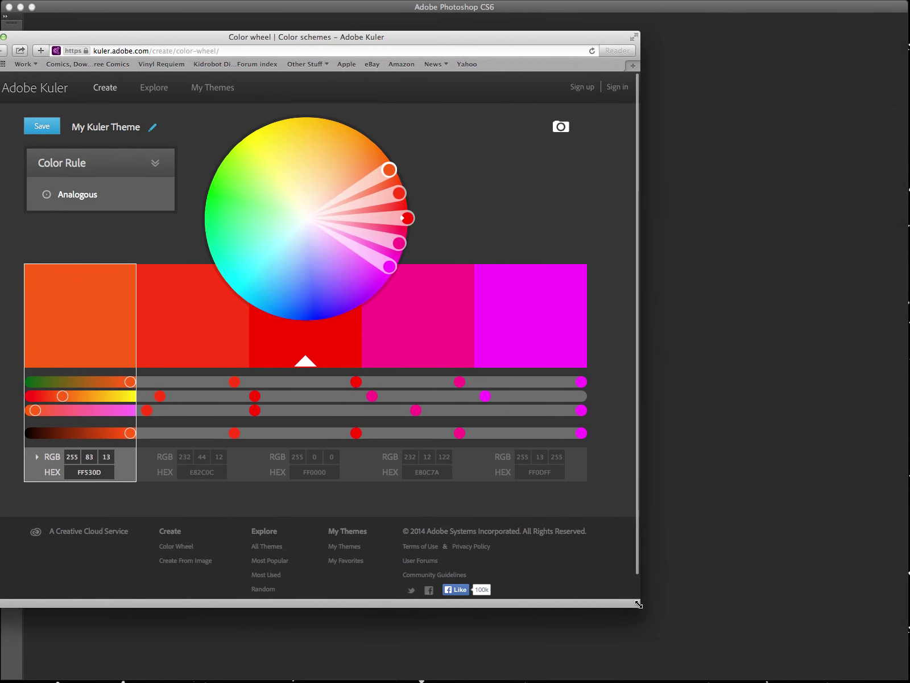
left_click_drag(165, 37, 277, 46)
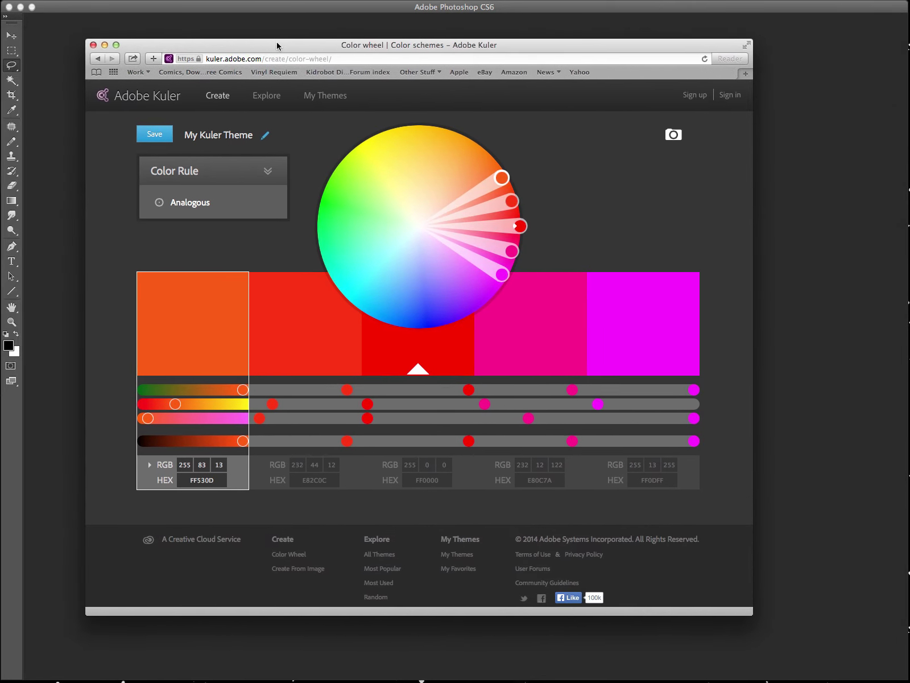
left_click_drag(508, 51, 475, 43)
left_click_drag(718, 606, 872, 637)
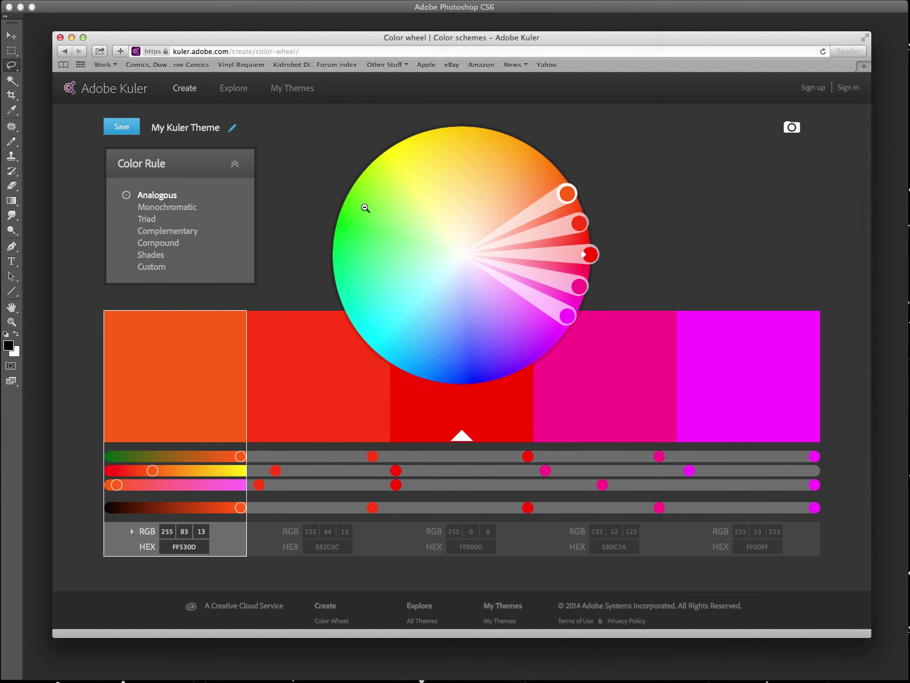
left_click(162, 207)
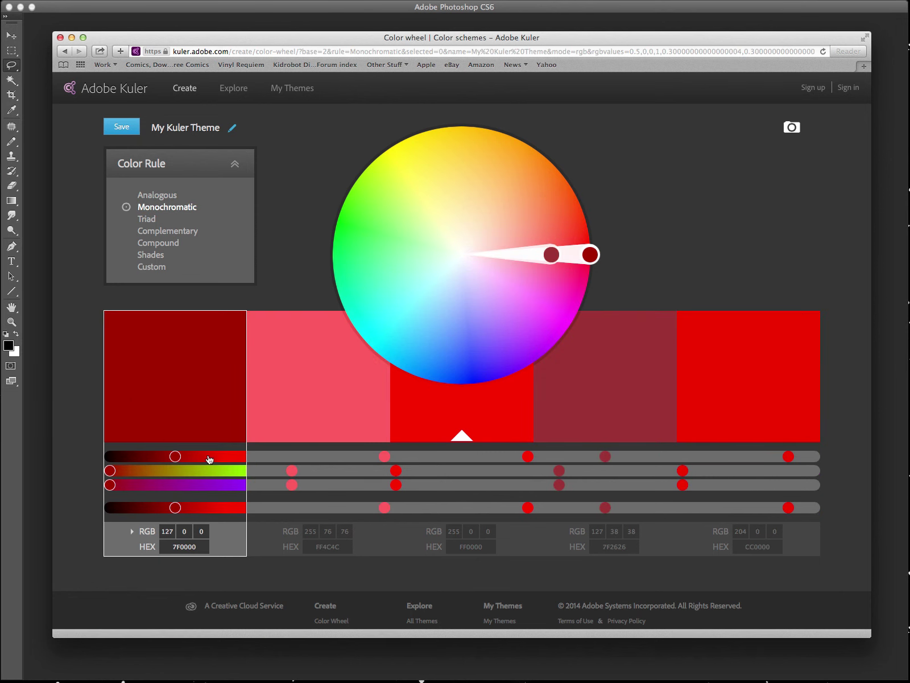
left_click(148, 221)
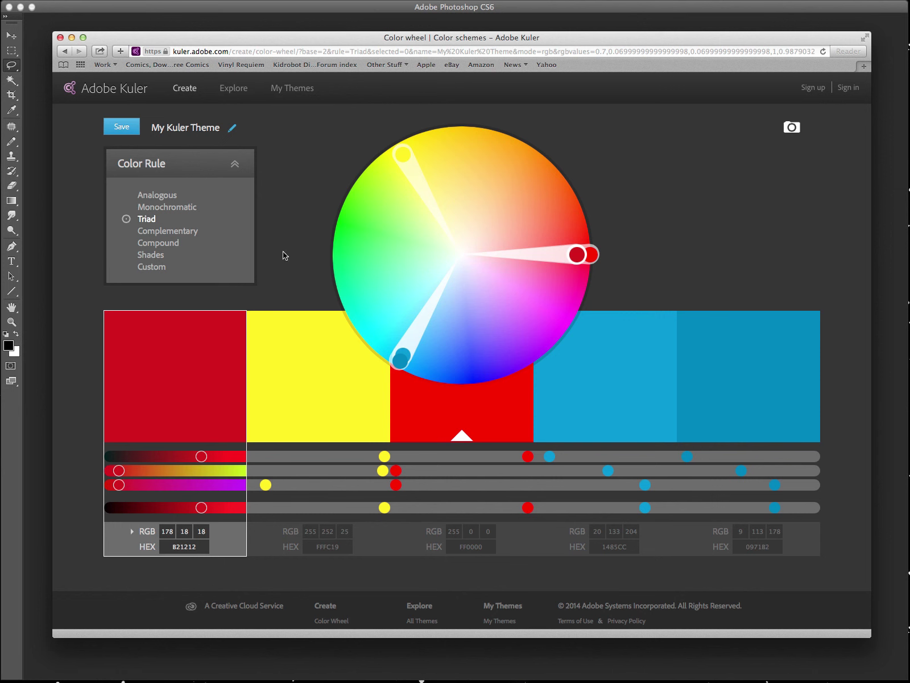
left_click(157, 231)
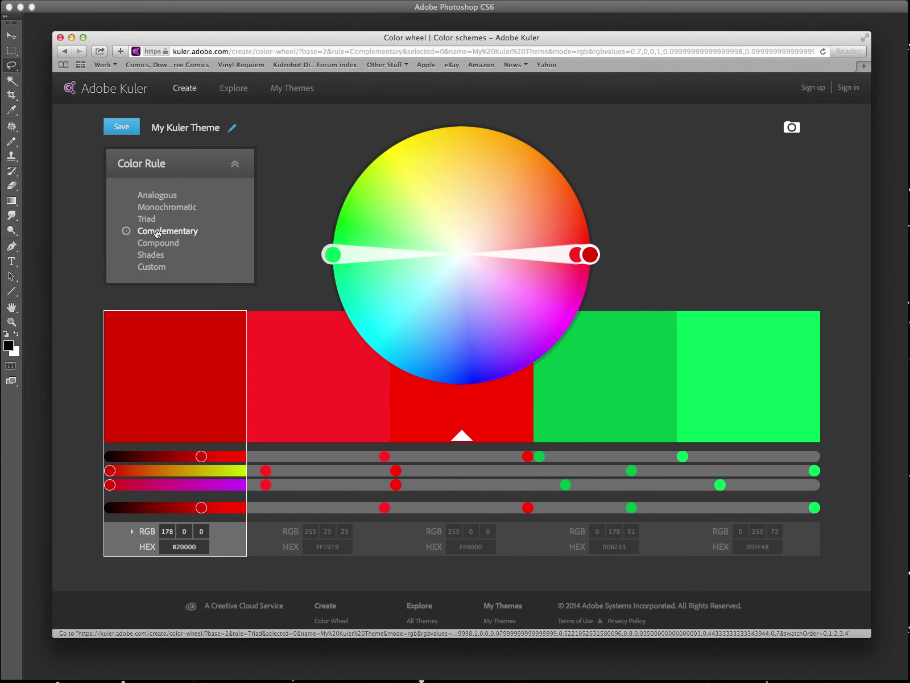
left_click_drag(335, 256, 342, 194)
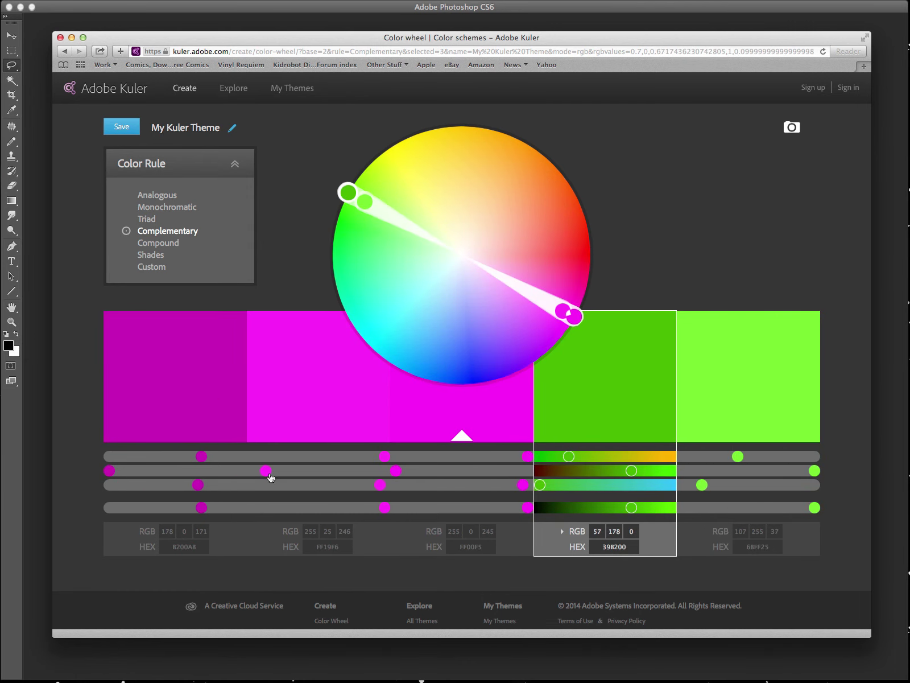
left_click(380, 471)
left_click_drag(389, 477, 287, 471)
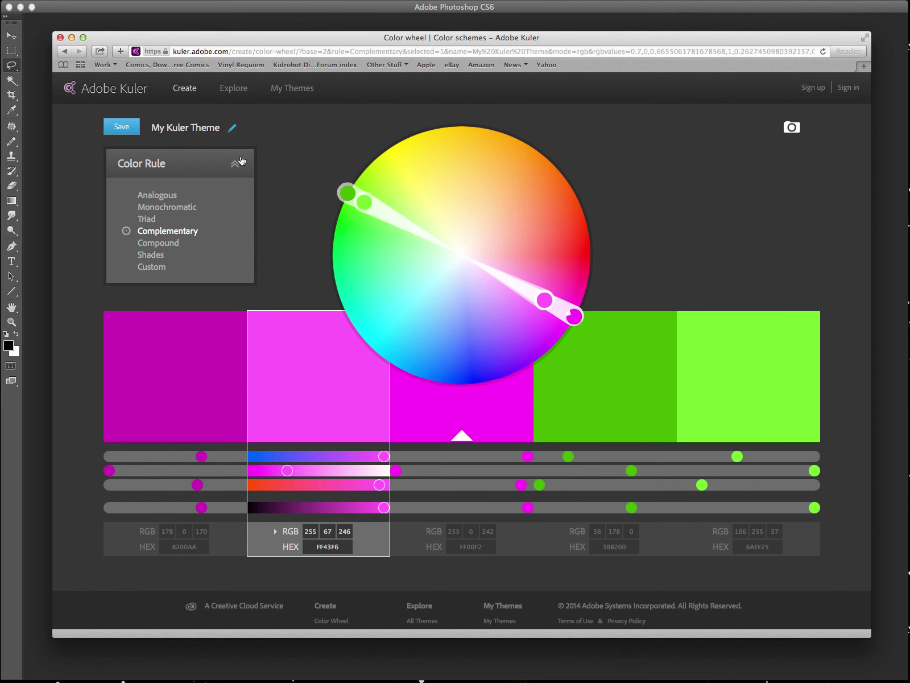
left_click(191, 91)
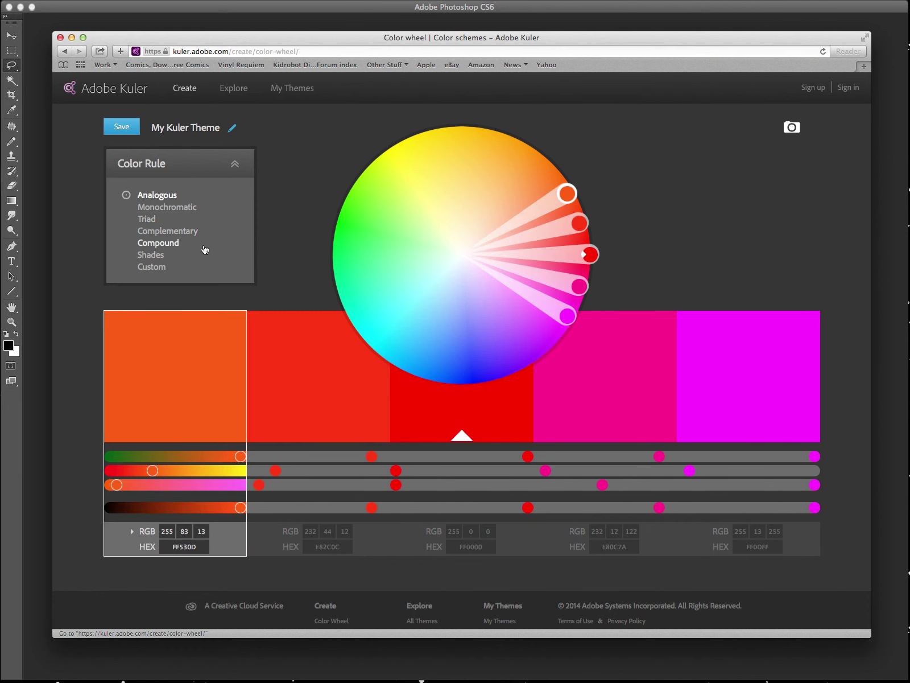
left_click(162, 207)
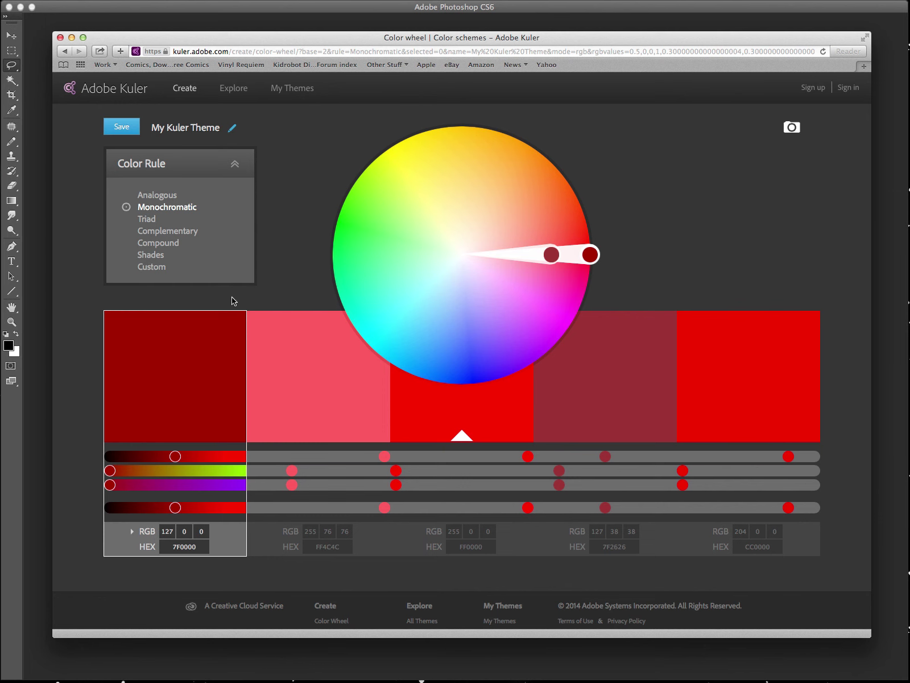
left_click(156, 272)
left_click(154, 256)
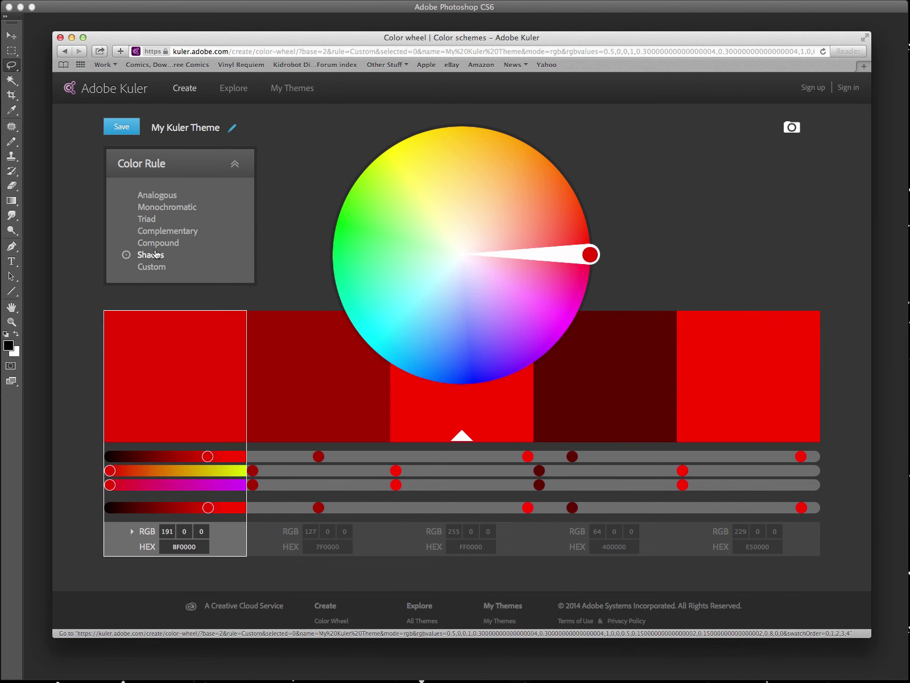
left_click(158, 245)
left_click(160, 232)
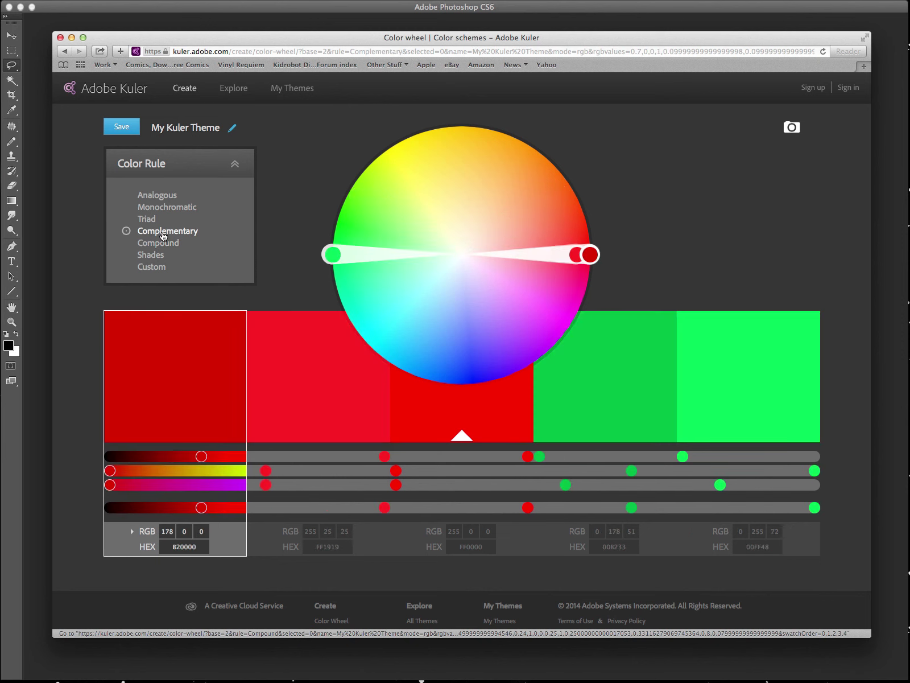
left_click(151, 220)
left_click(156, 207)
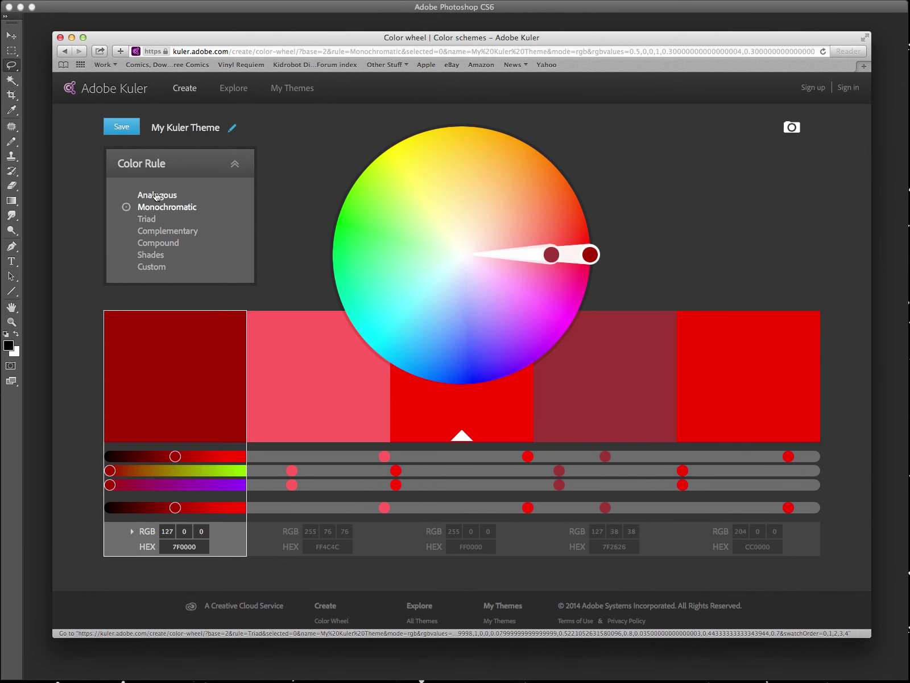
left_click(157, 195)
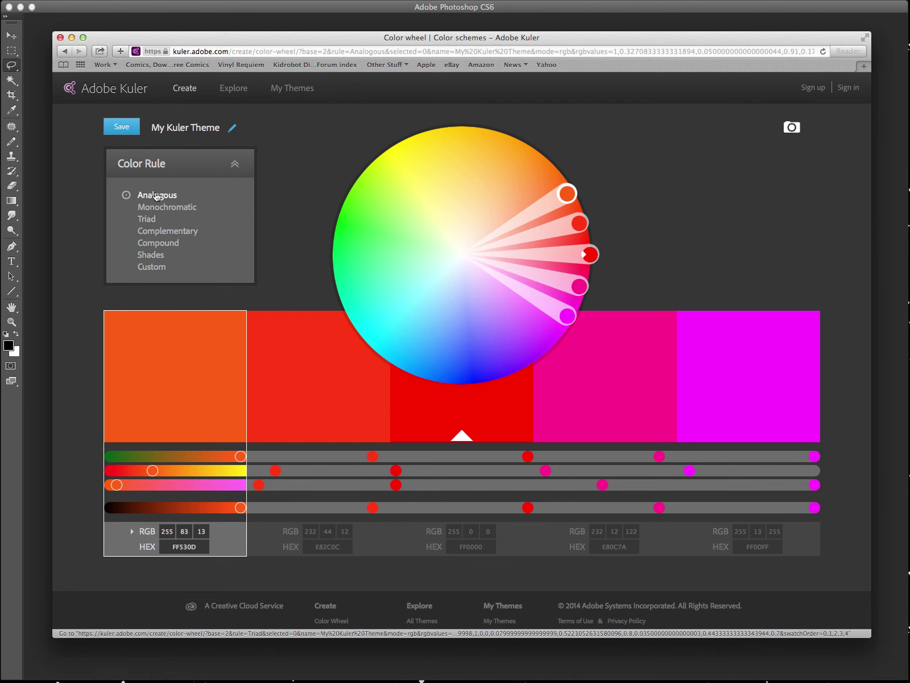
mouse_move(166, 41)
left_mouse_down()
mouse_move(141, 34)
mouse_move(156, 41)
left_mouse_up()
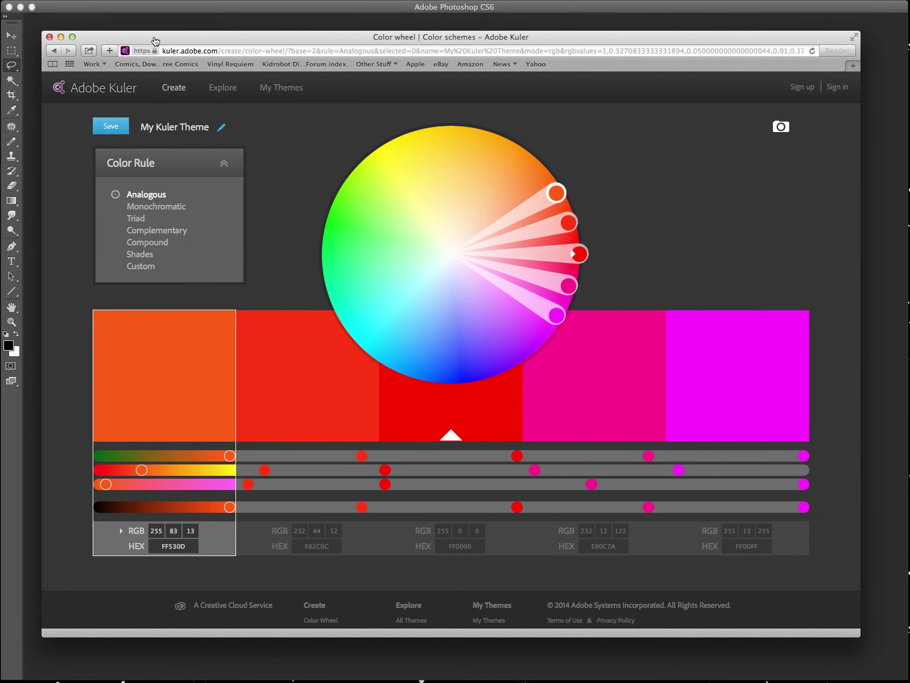